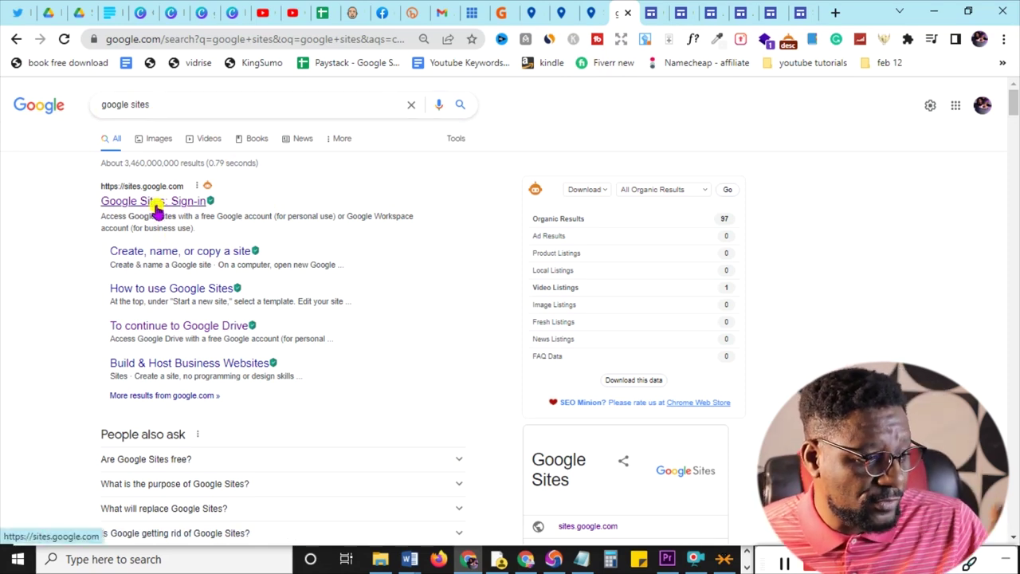
# - Open the 'Google Sites: Sign-in' result from the google sites search
pyautogui.click(157, 204)
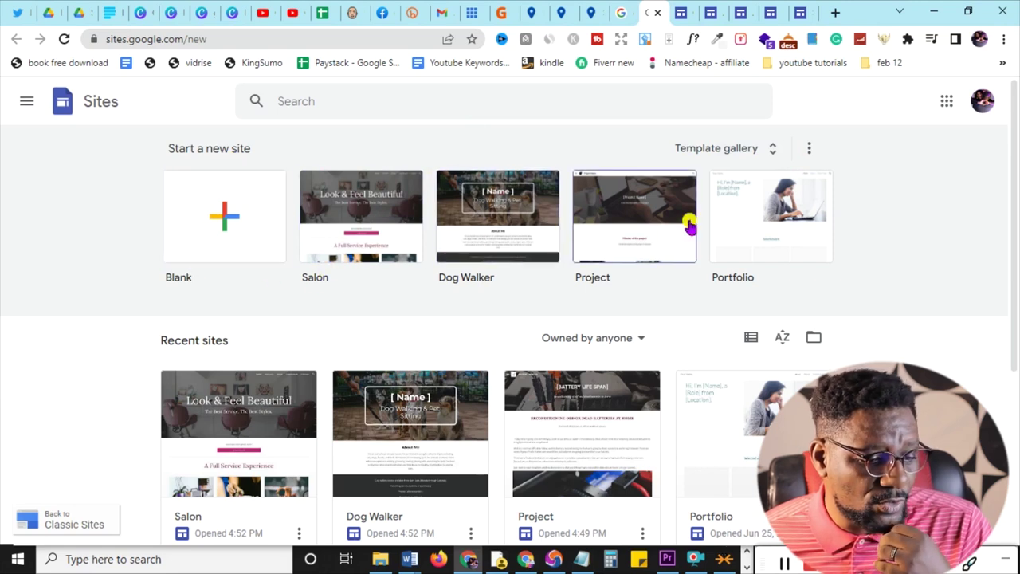
# - View the published 'Active Coupon' example site
pyautogui.click(712, 9)
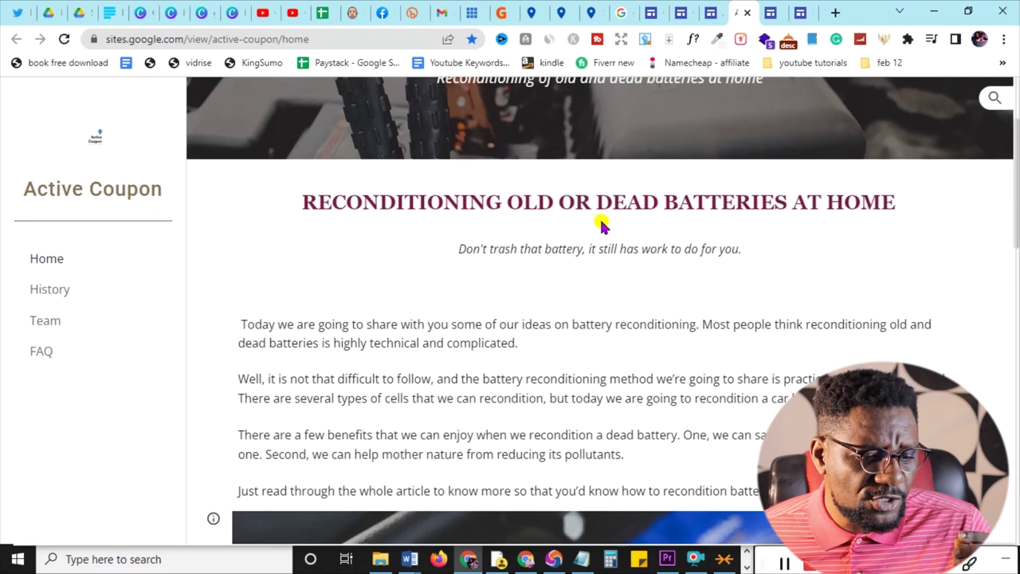
pyautogui.scroll(-1, 805, 236)
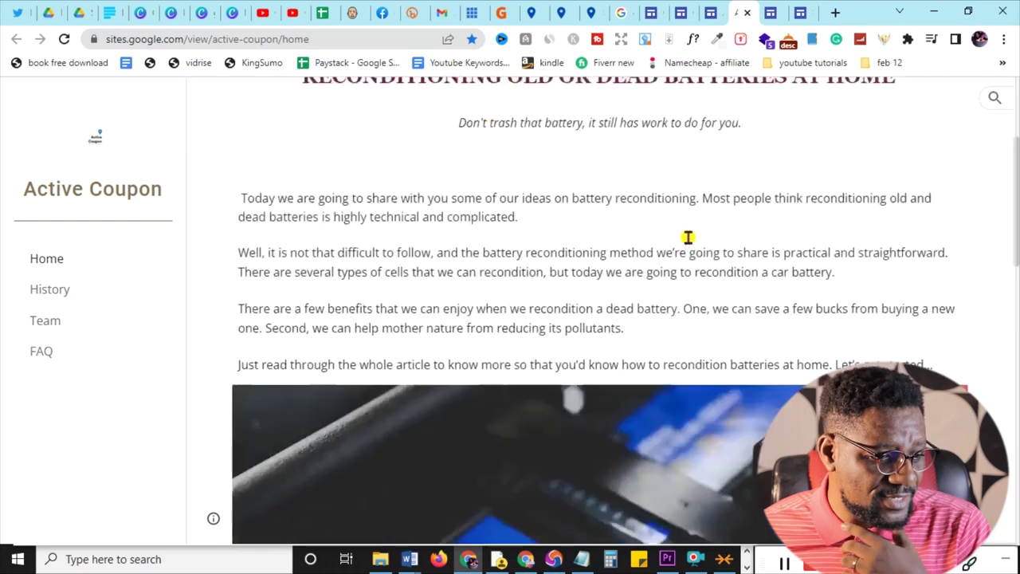
pyautogui.scroll(-8, 685, 240)
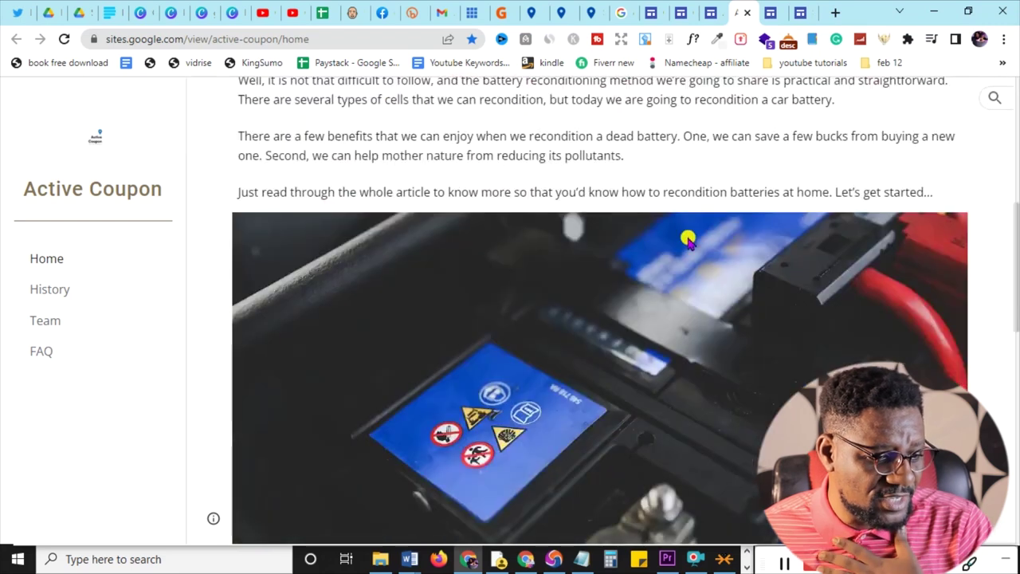
pyautogui.scroll(-4, 687, 239)
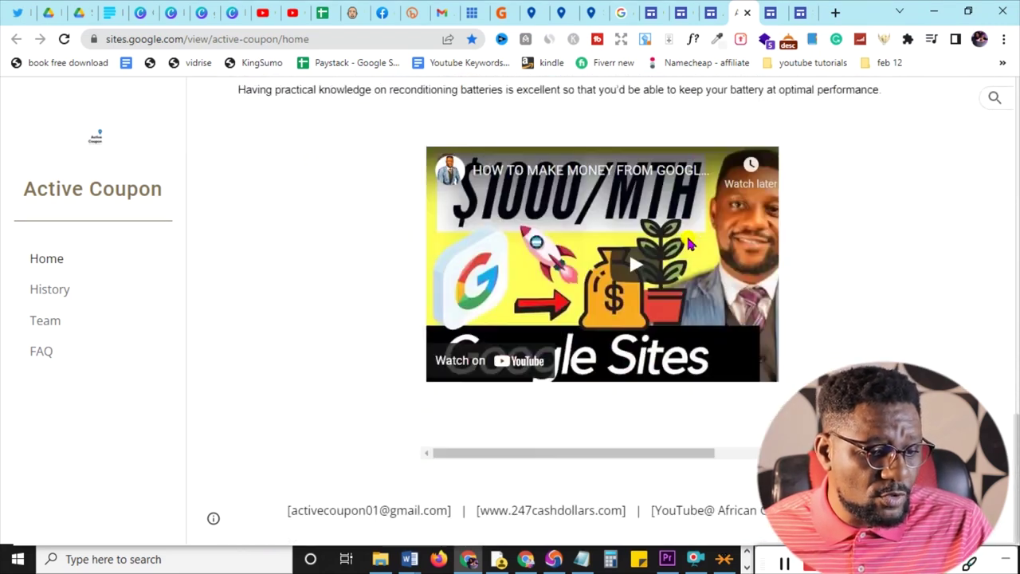
pyautogui.scroll(6, 670, 359)
pyautogui.scroll(5, 533, 372)
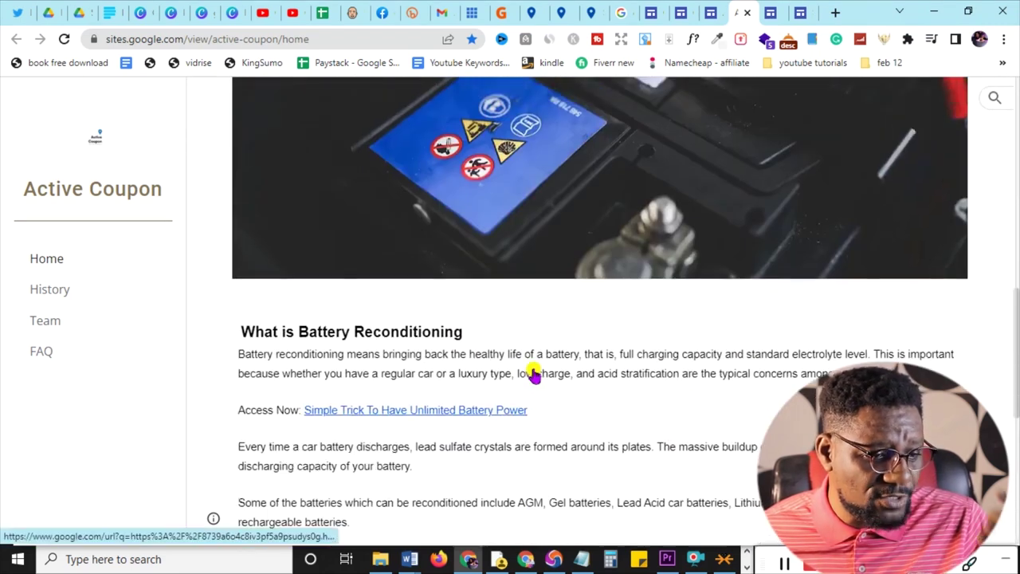
# - Return to the Sites start page and browse the template gallery down to Work and Small business
pyautogui.click(651, 12)
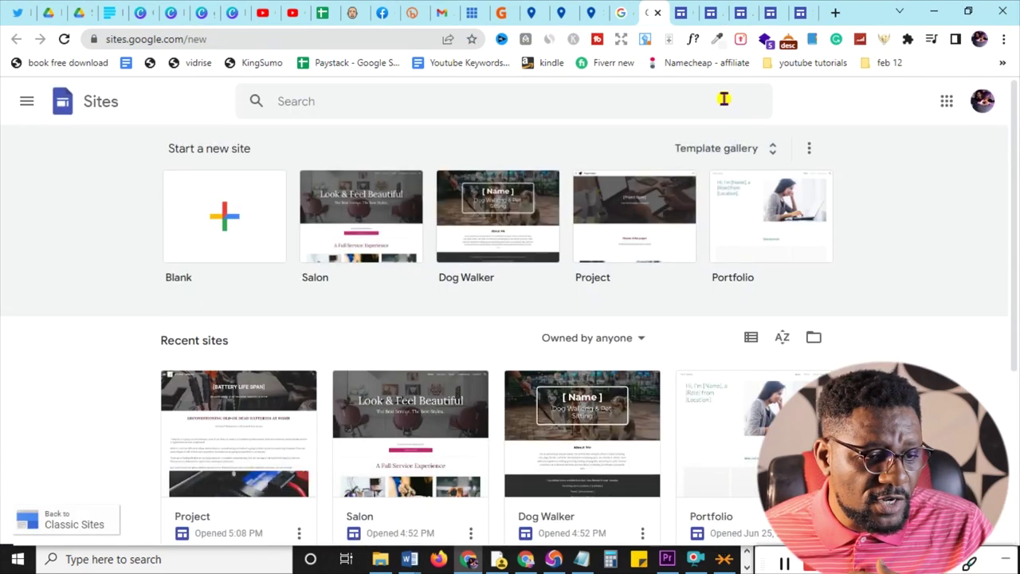
pyautogui.click(679, 11)
pyautogui.scroll(-4, 660, 266)
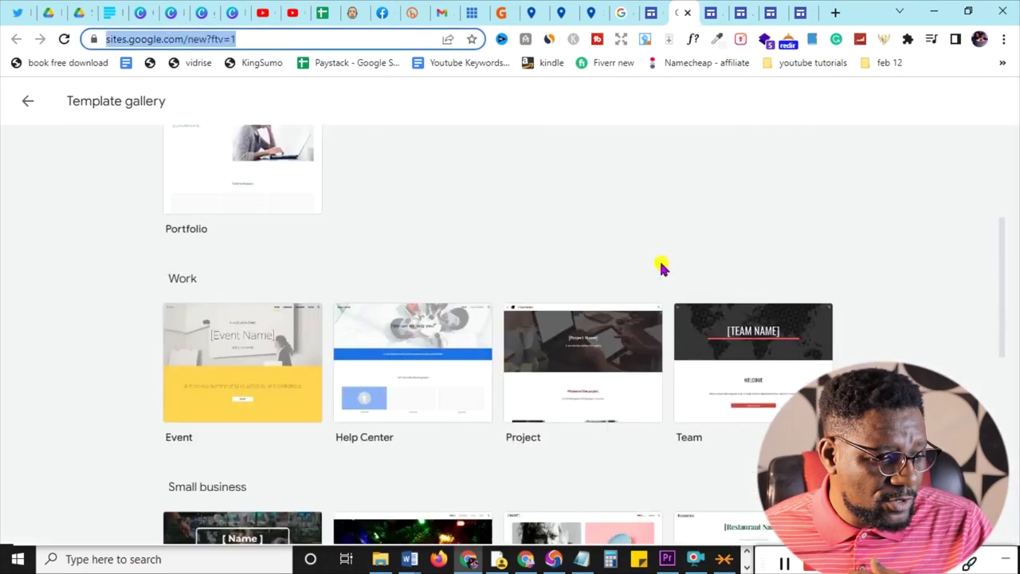
pyautogui.scroll(3, 661, 266)
pyautogui.scroll(-1, 391, 248)
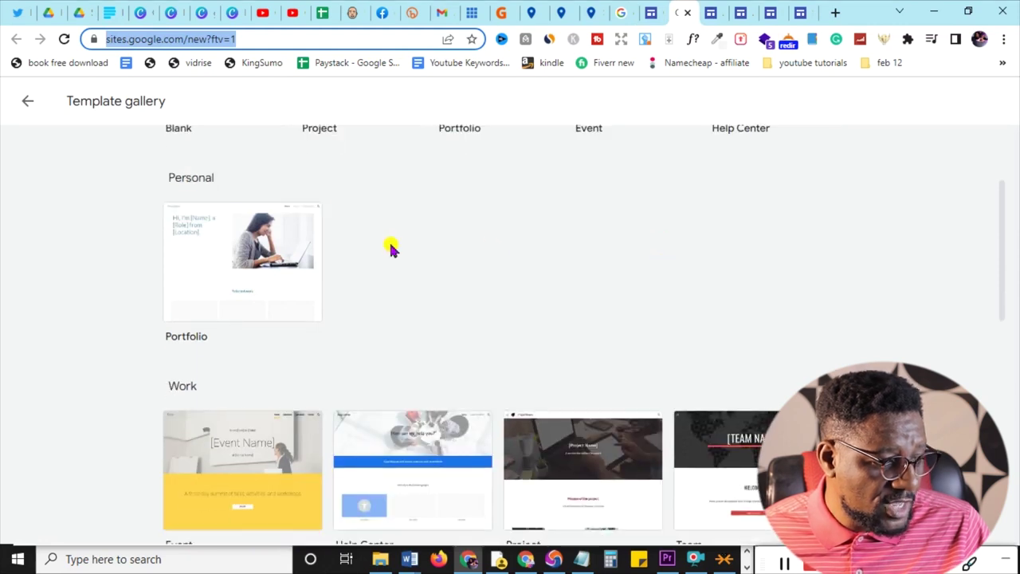
pyautogui.scroll(-3, 202, 255)
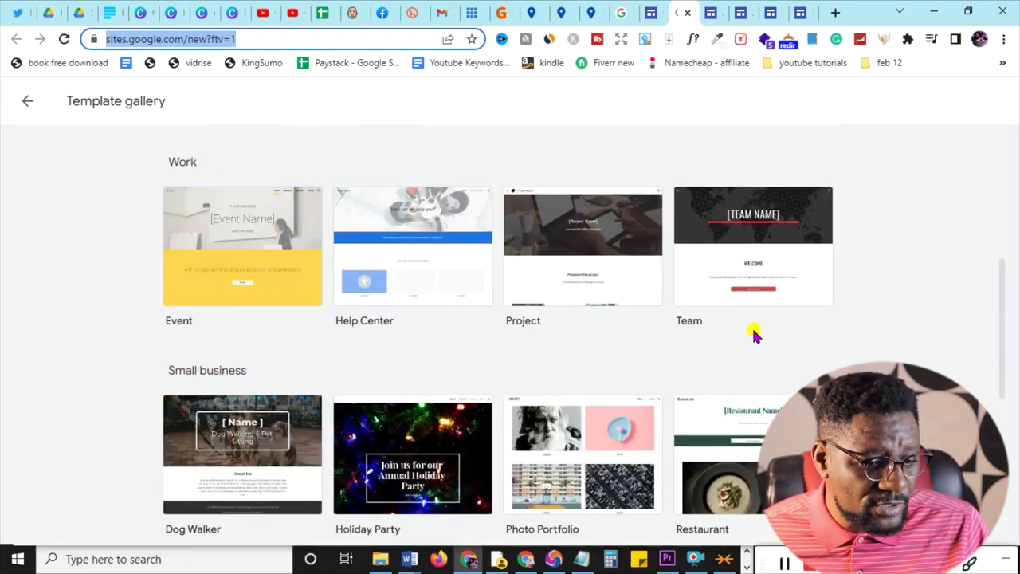
pyautogui.scroll(-3, 756, 336)
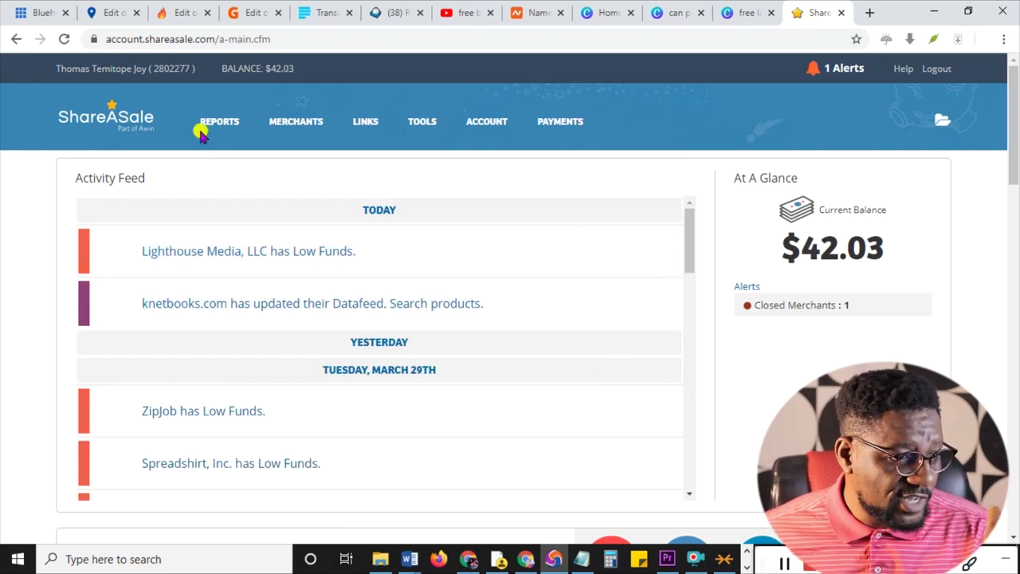
pyautogui.scroll(-5, 537, 183)
pyautogui.scroll(-6, 538, 185)
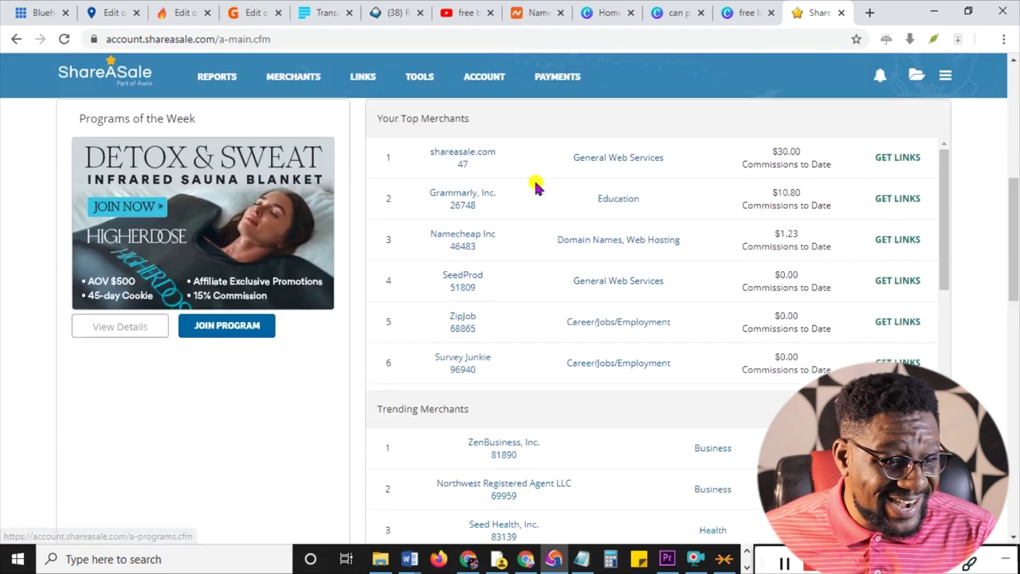
pyautogui.scroll(-2, 537, 186)
pyautogui.scroll(13, 409, 187)
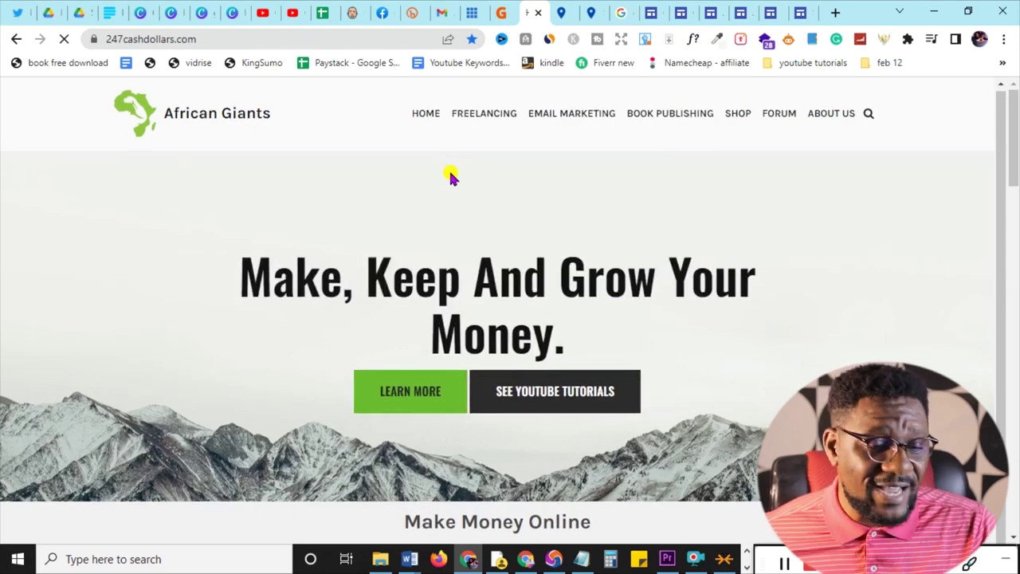
pyautogui.scroll(-5, 450, 182)
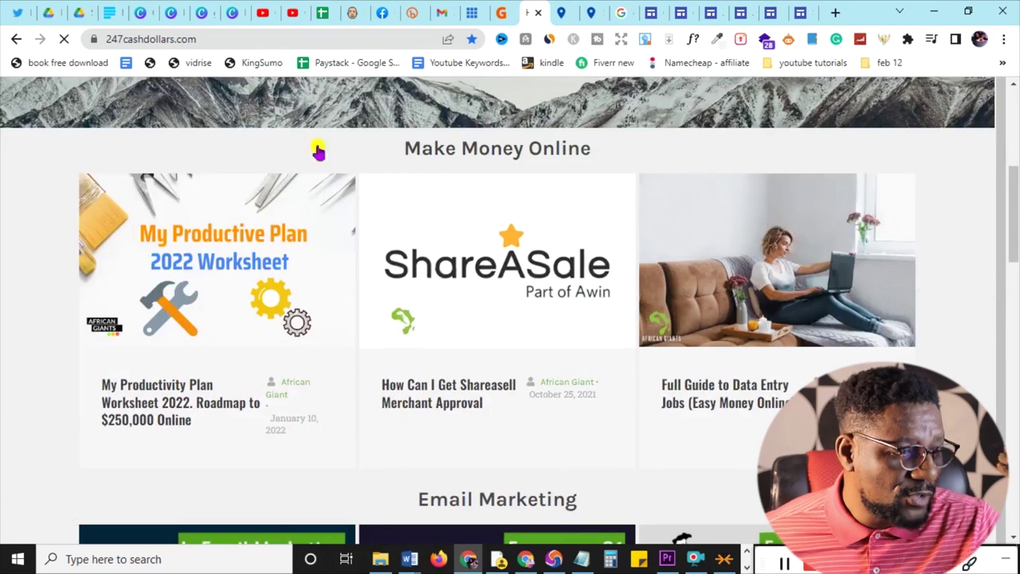
pyautogui.scroll(-1, 647, 271)
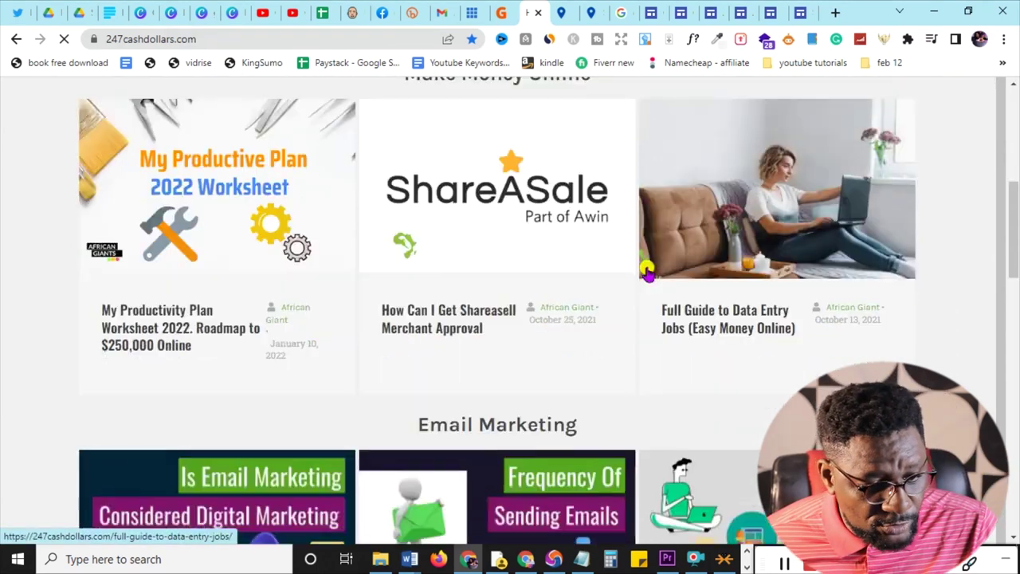
pyautogui.scroll(-10, 647, 271)
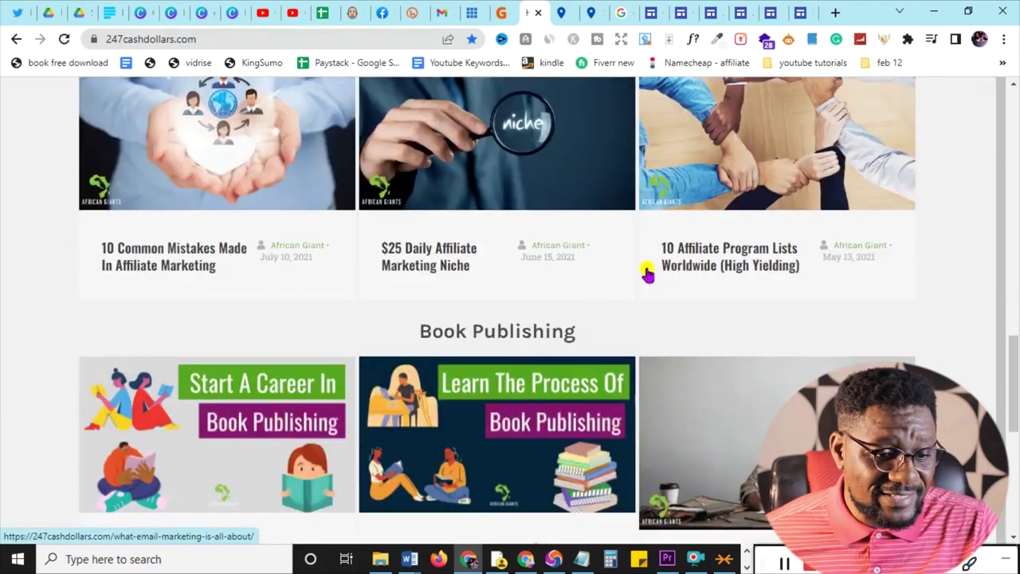
pyautogui.scroll(-6, 647, 273)
pyautogui.scroll(3, 649, 274)
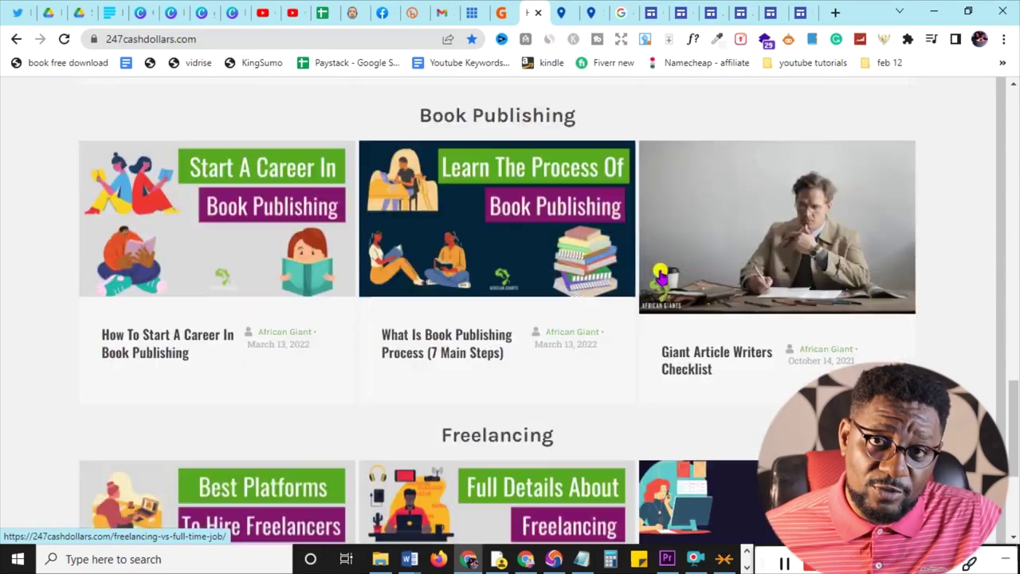
pyautogui.scroll(12, 661, 275)
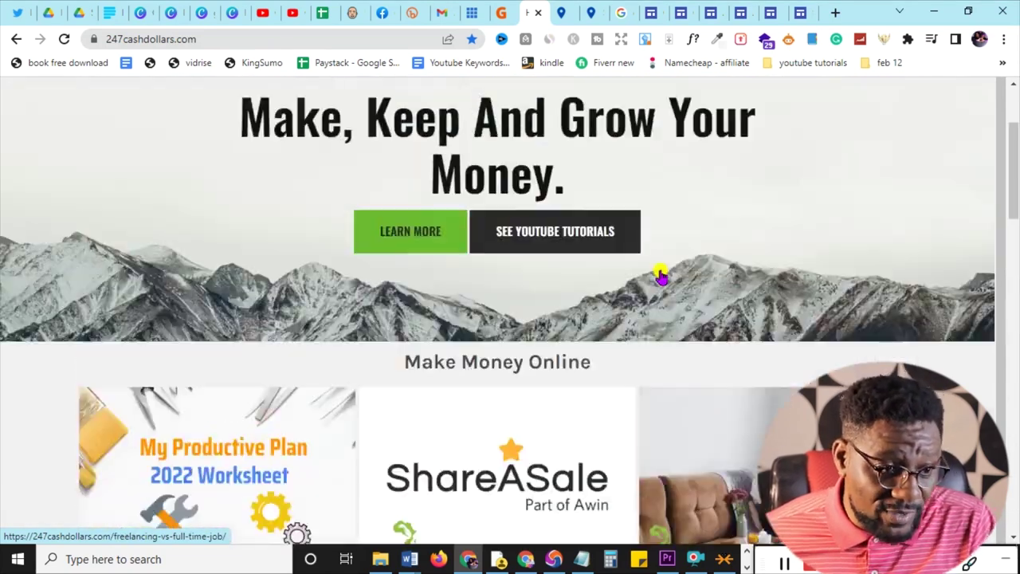
pyautogui.scroll(2, 661, 275)
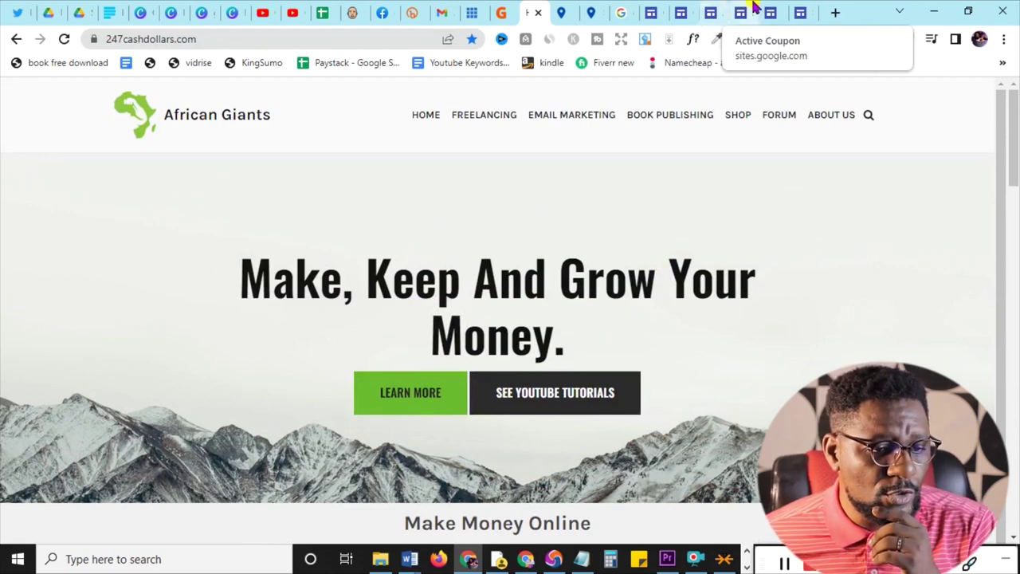
# - In the Salon site editor, add a logo via Brand images and upload it from the computer
pyautogui.click(800, 13)
pyautogui.scroll(-1, 461, 297)
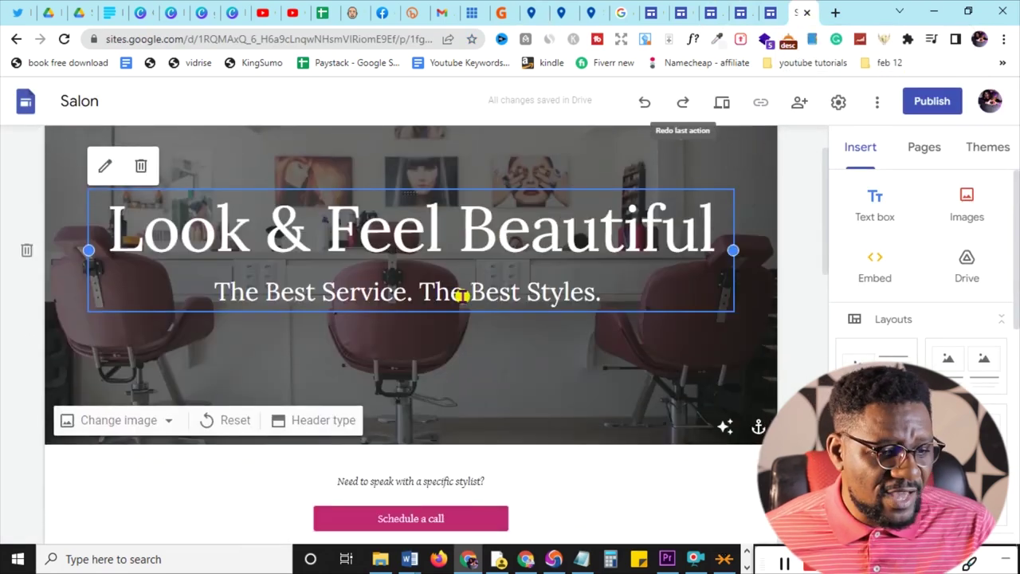
pyautogui.scroll(1, 461, 297)
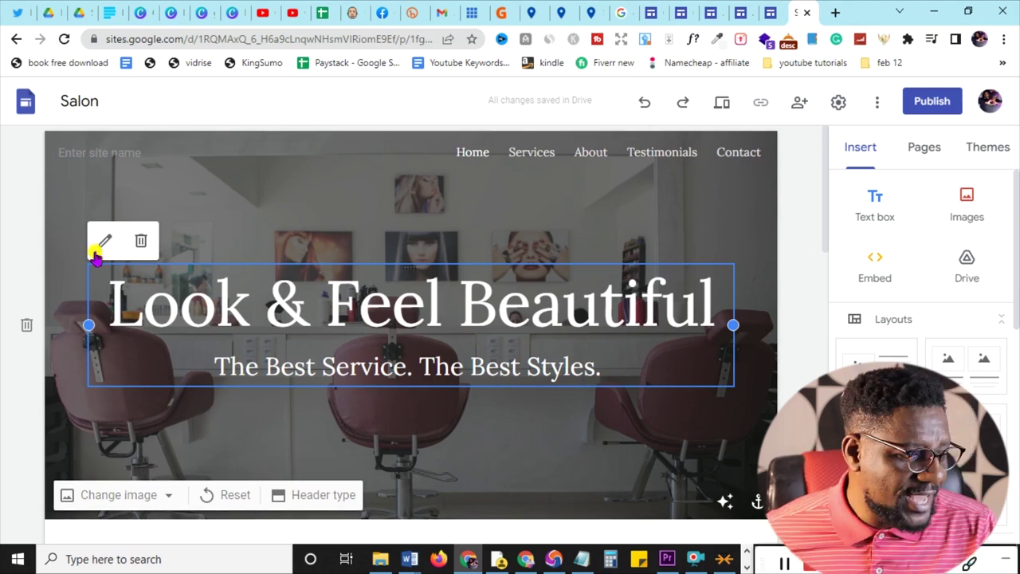
pyautogui.click(94, 191)
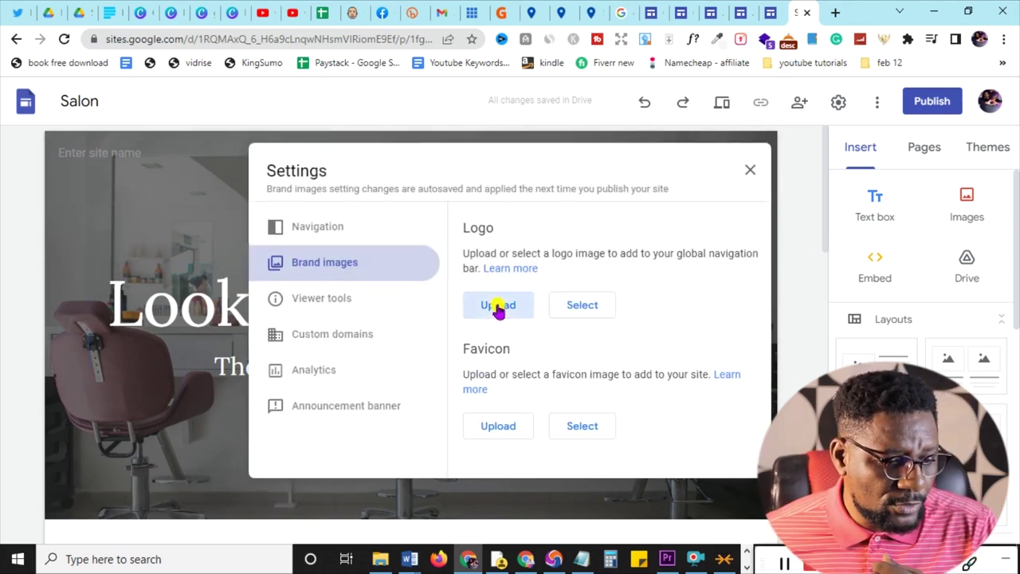
pyautogui.click(498, 307)
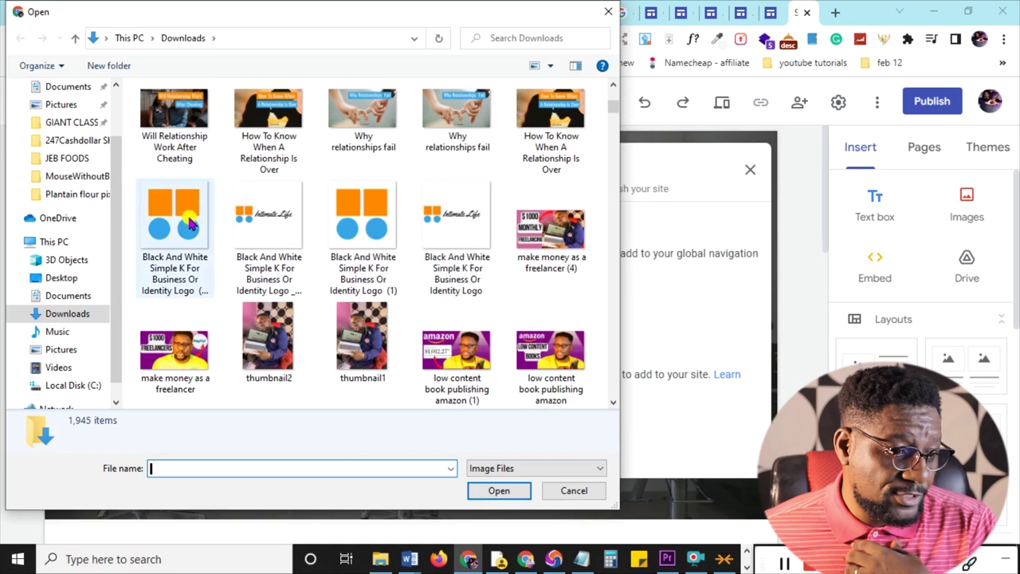
# - Upload the orange-and-blue logo with alt text 'african giant logo', then begin a favicon upload
pyautogui.doubleClick(179, 235)
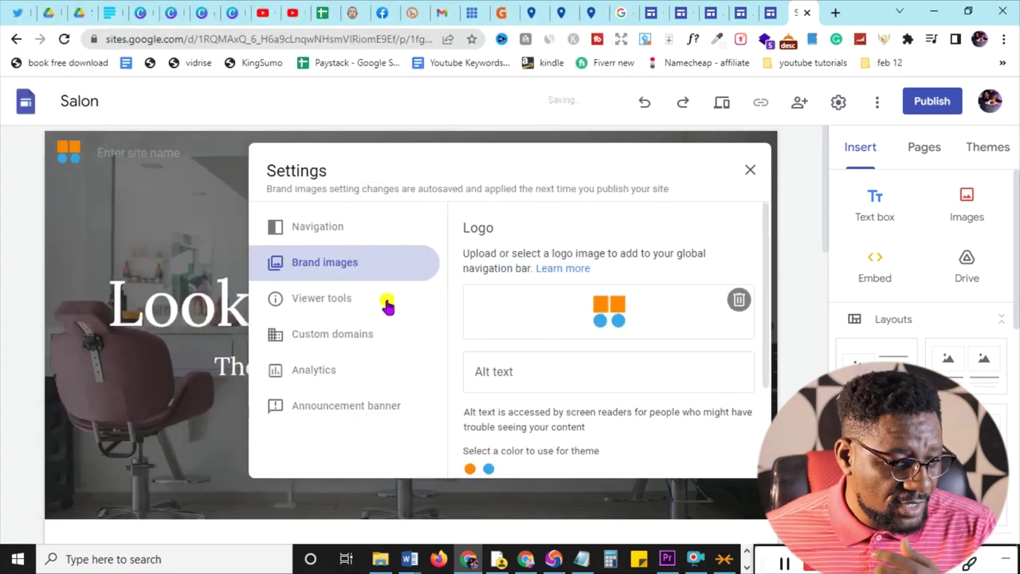
pyautogui.scroll(-2, 540, 275)
pyautogui.scroll(1, 539, 319)
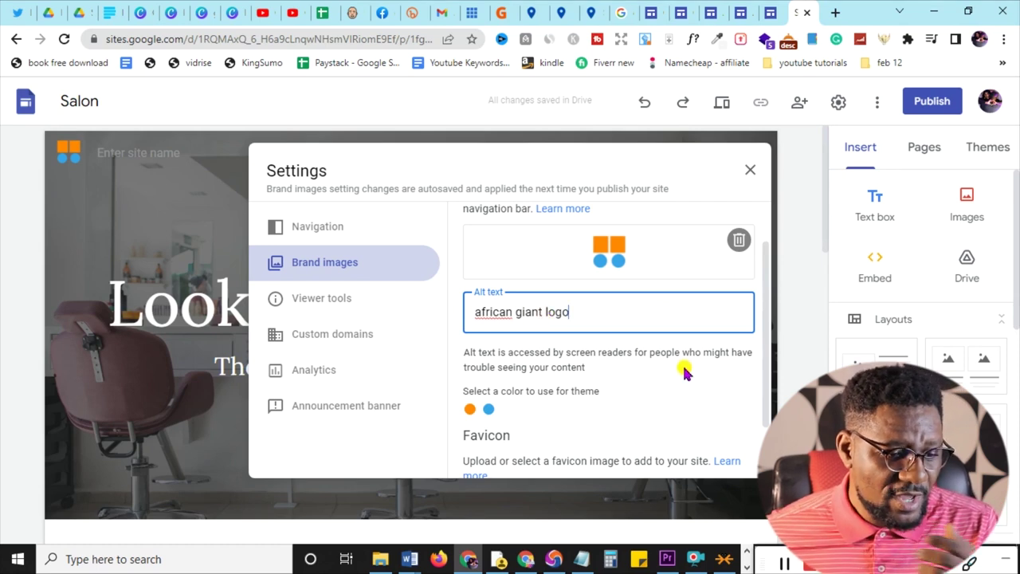
pyautogui.scroll(-1, 685, 372)
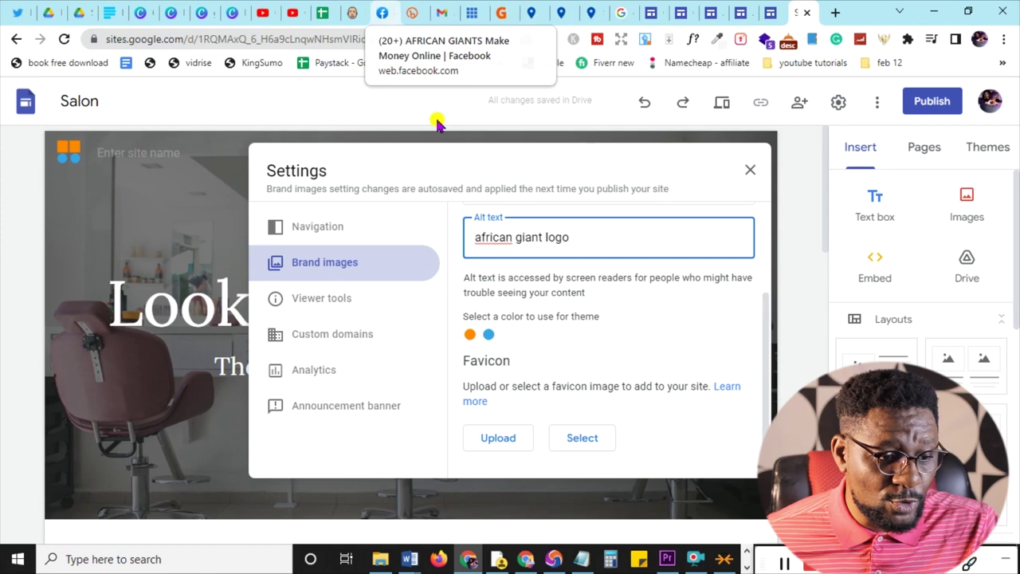
pyautogui.click(499, 437)
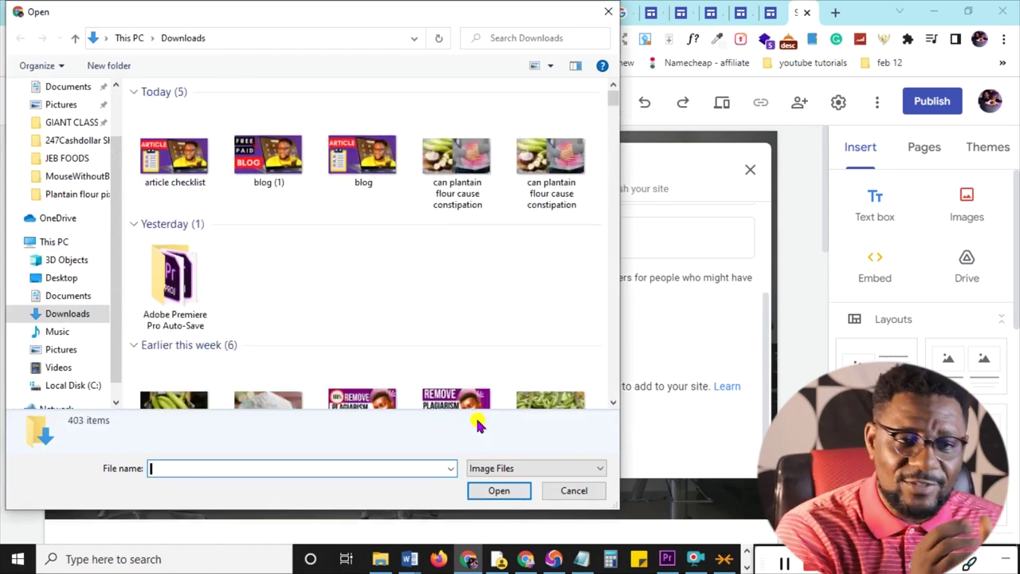
pyautogui.scroll(-10, 478, 422)
pyautogui.doubleClick(169, 216)
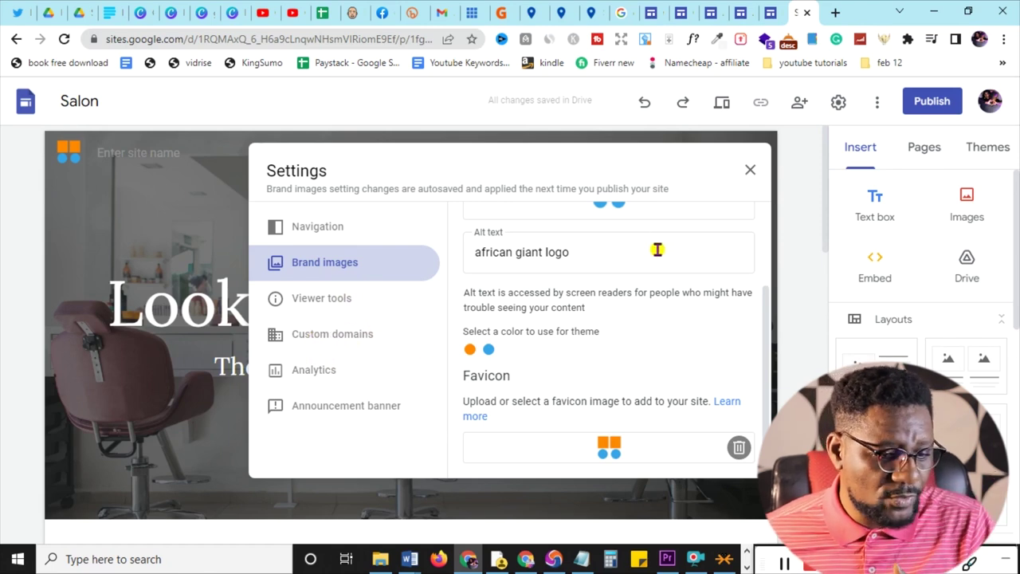
pyautogui.click(750, 169)
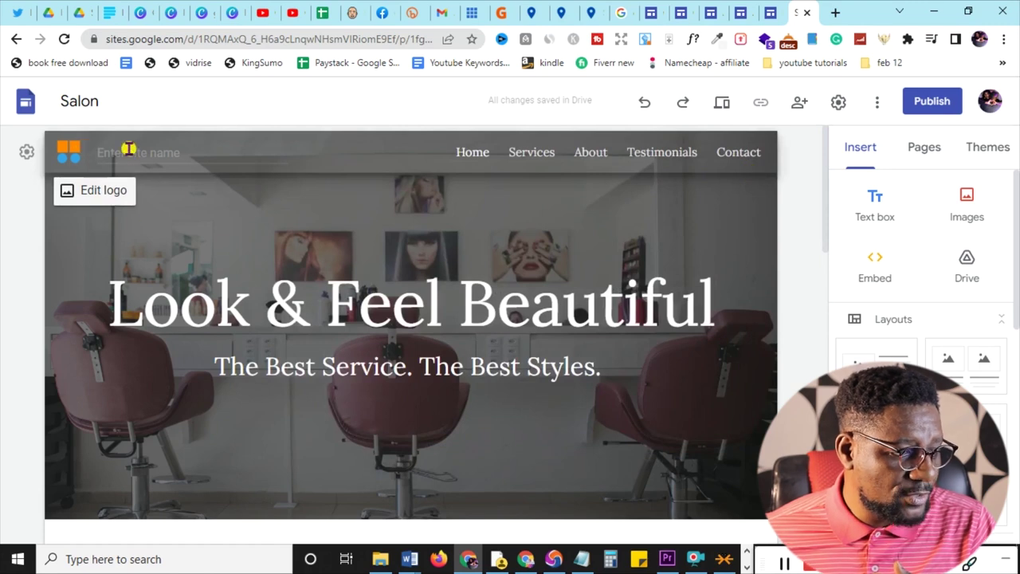
# - Enter 'Software House' as the site name beside the header logo
pyautogui.click(158, 151)
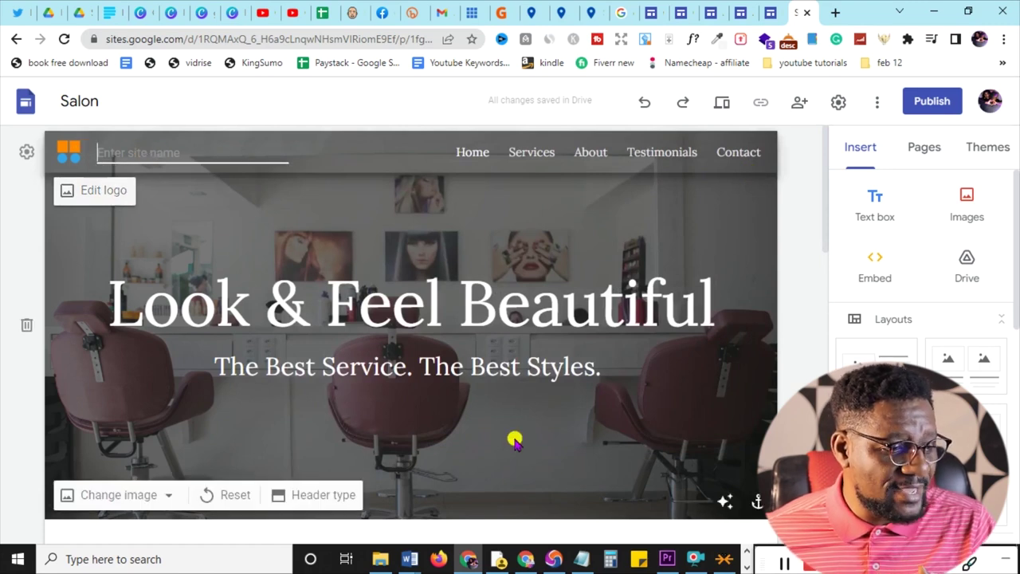
pyautogui.write('Software')
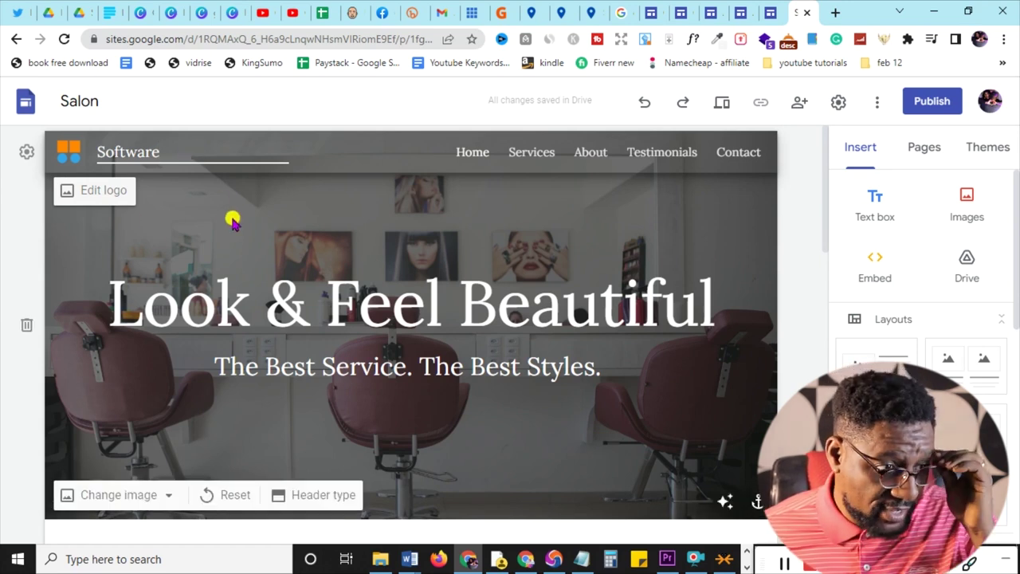
pyautogui.click(274, 228)
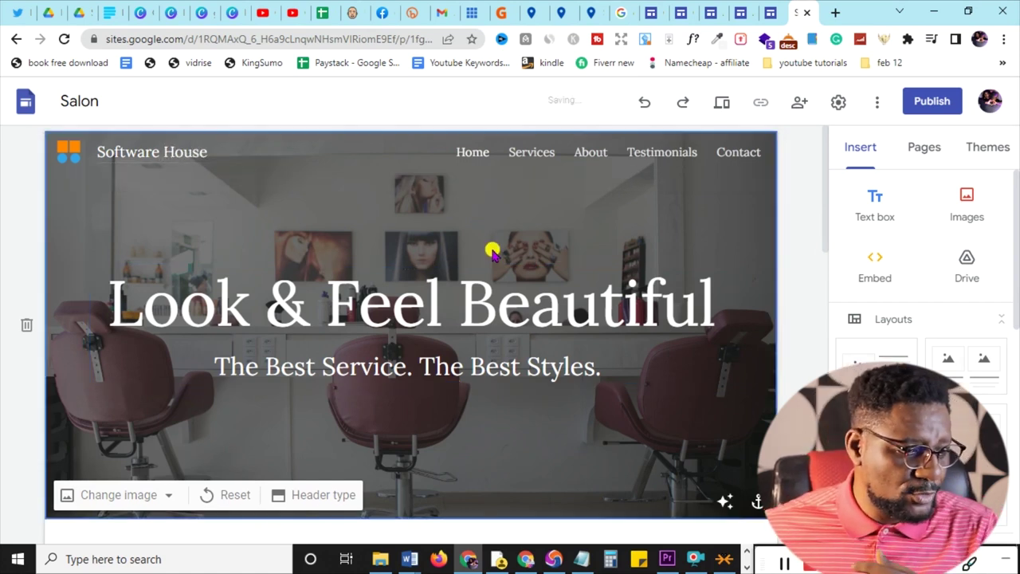
pyautogui.scroll(-2, 492, 248)
pyautogui.scroll(2, 492, 251)
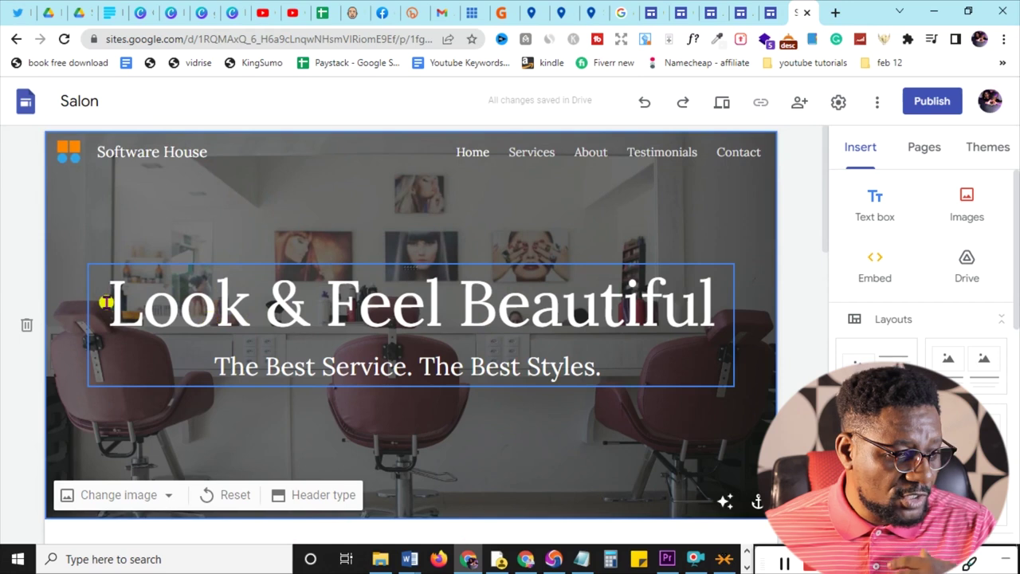
# - Replace the 'Look & Feel Beautiful' hero title with SOFTWARE HOUSE
pyautogui.moveTo(108, 304); pyautogui.dragTo(638, 335)
pyautogui.moveTo(710, 319); pyautogui.dragTo(107, 285)
pyautogui.click(702, 307)
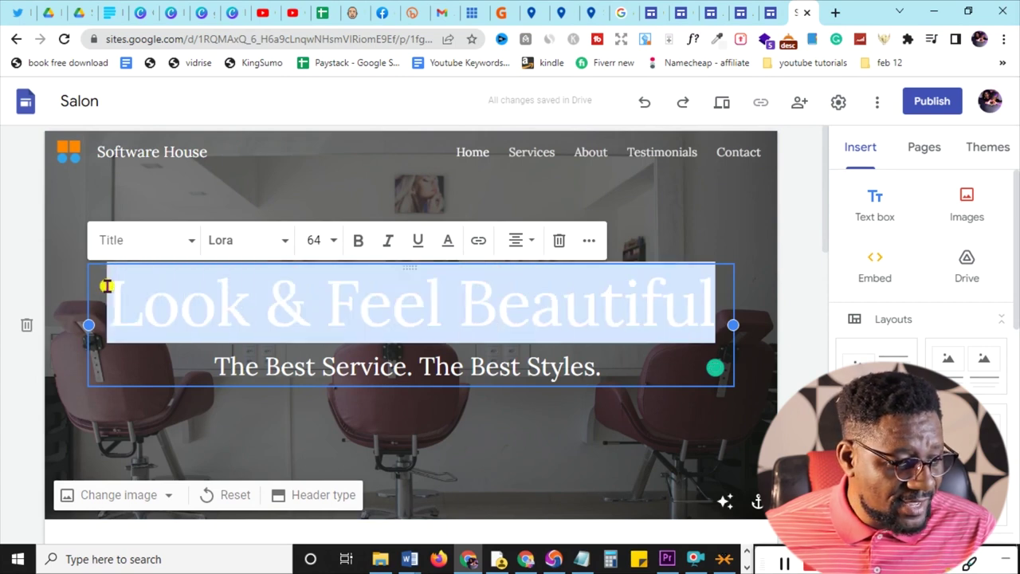
pyautogui.write('S')
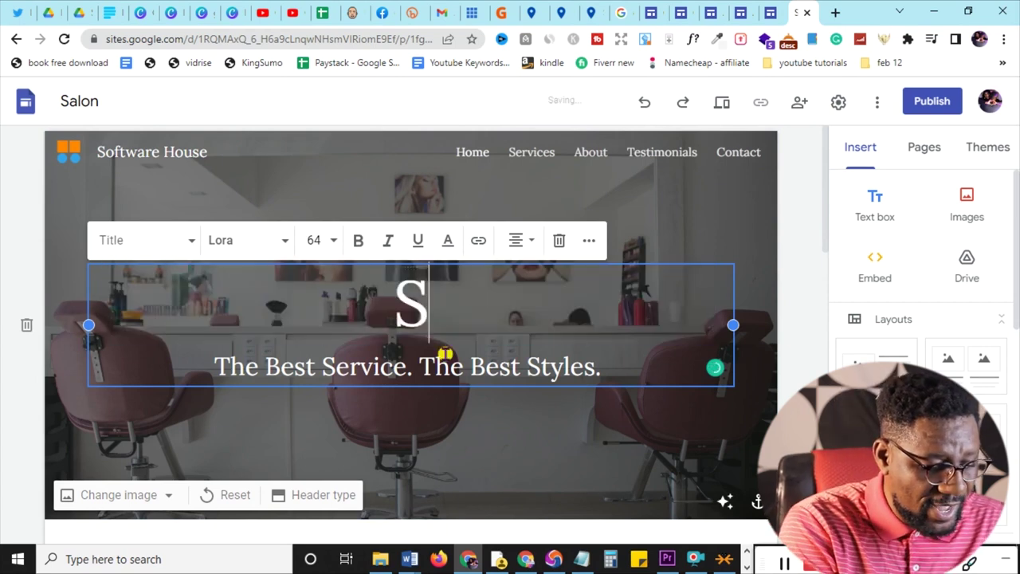
pyautogui.write('OFTWARE HOUSE')
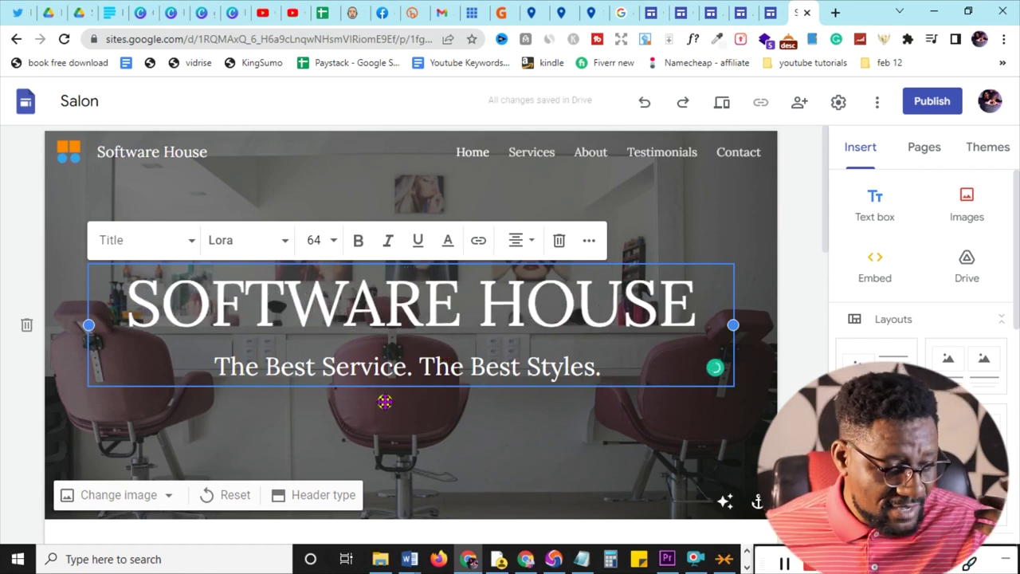
# - Rewrite the subtitle as 'The Best Softwares. Cheapest prices.'
pyautogui.doubleClick(324, 367)
pyautogui.write('Soft')
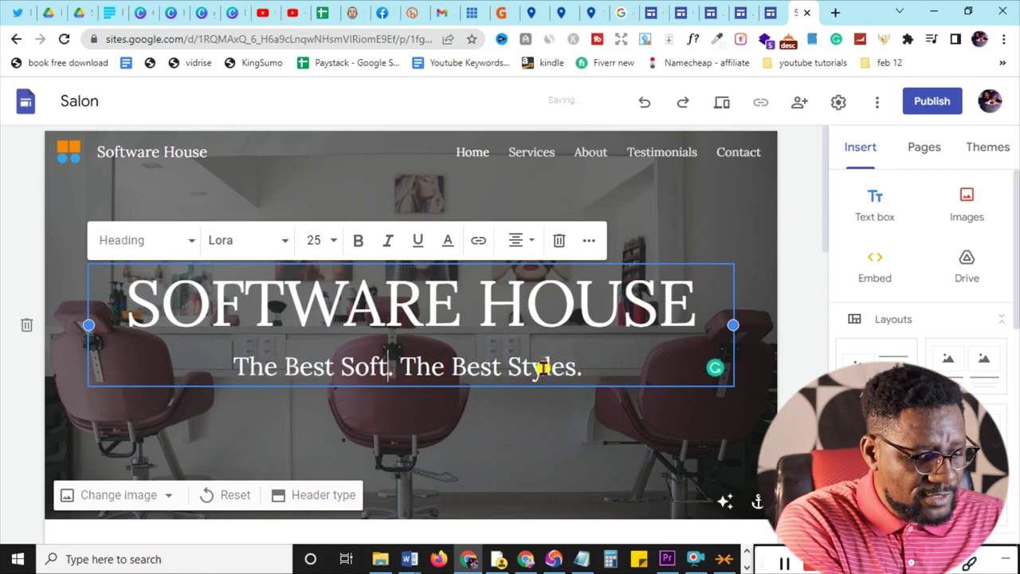
pyautogui.write('wares')
pyautogui.hotkey('ctrl', 'Right')
pyautogui.hotkey('ctrl', 'shift', 'Right')
pyautogui.hotkey('ctrl', 'shift', 'Right')
pyautogui.hotkey('ctrl', 'shift', 'Right')
pyautogui.write('Cheapest ')
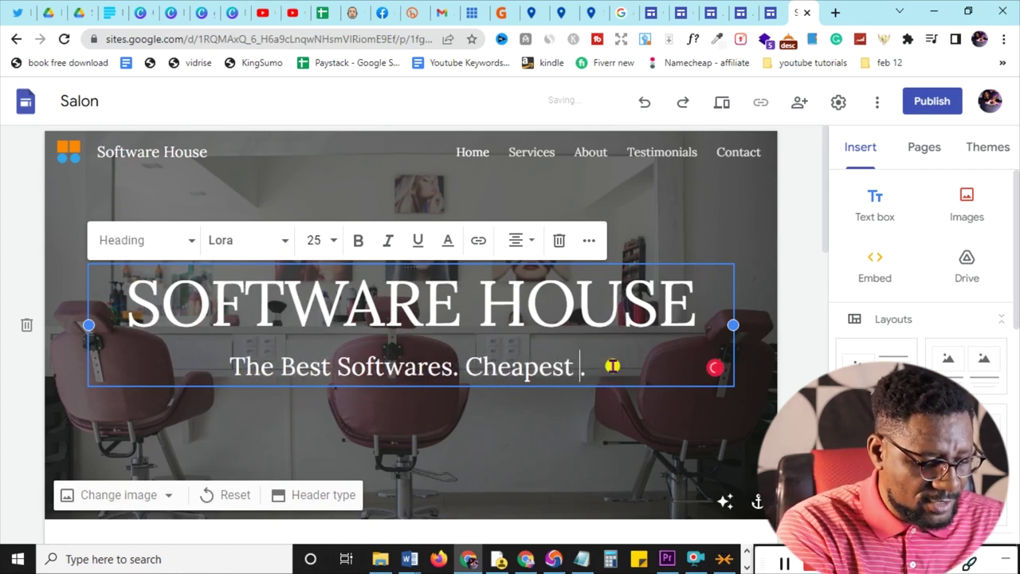
pyautogui.write('pro')
pyautogui.press('BackSpace')
pyautogui.write('ices')
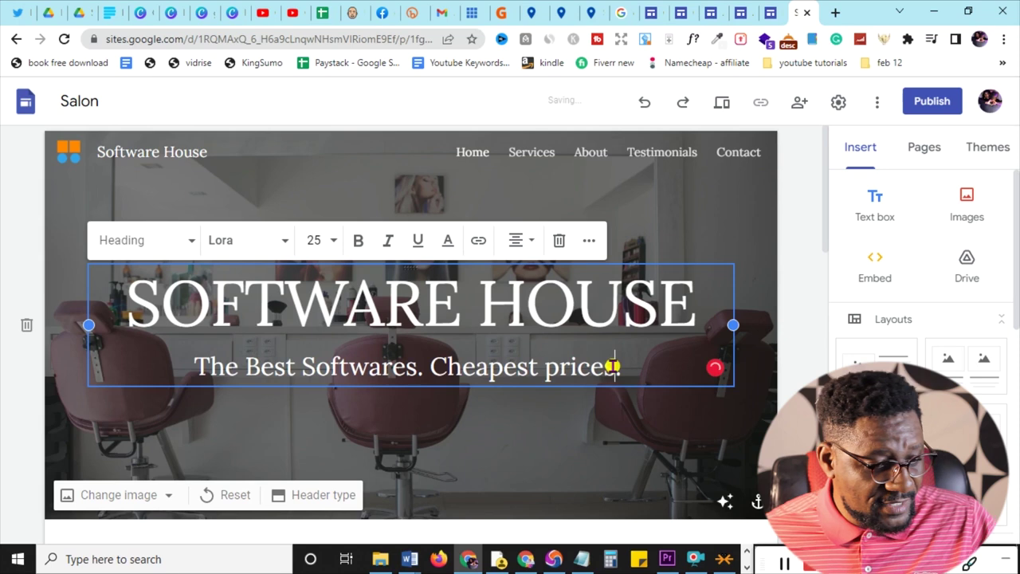
pyautogui.click(744, 232)
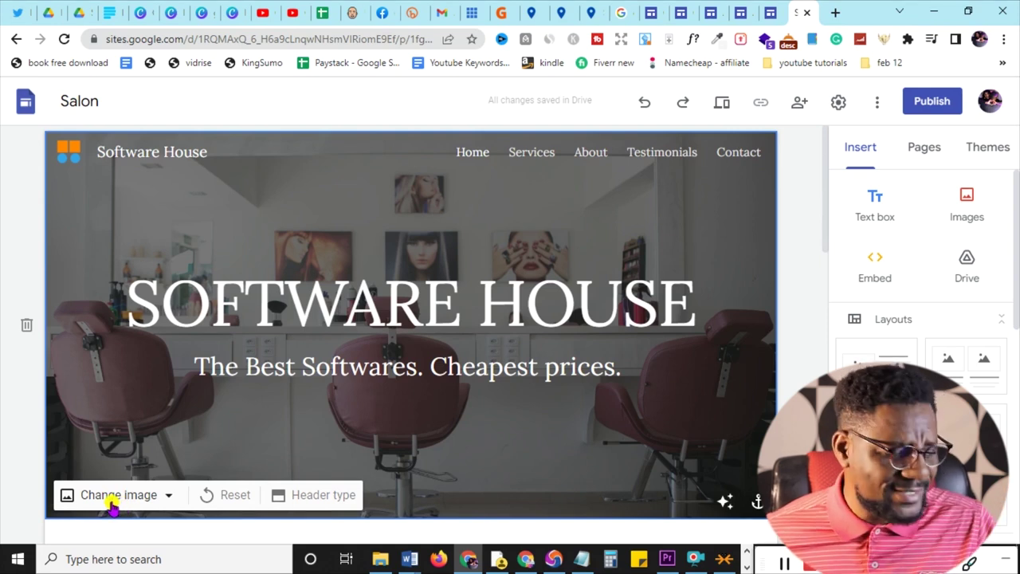
# - Upload a city skyline photo as the header background image
pyautogui.click(111, 498)
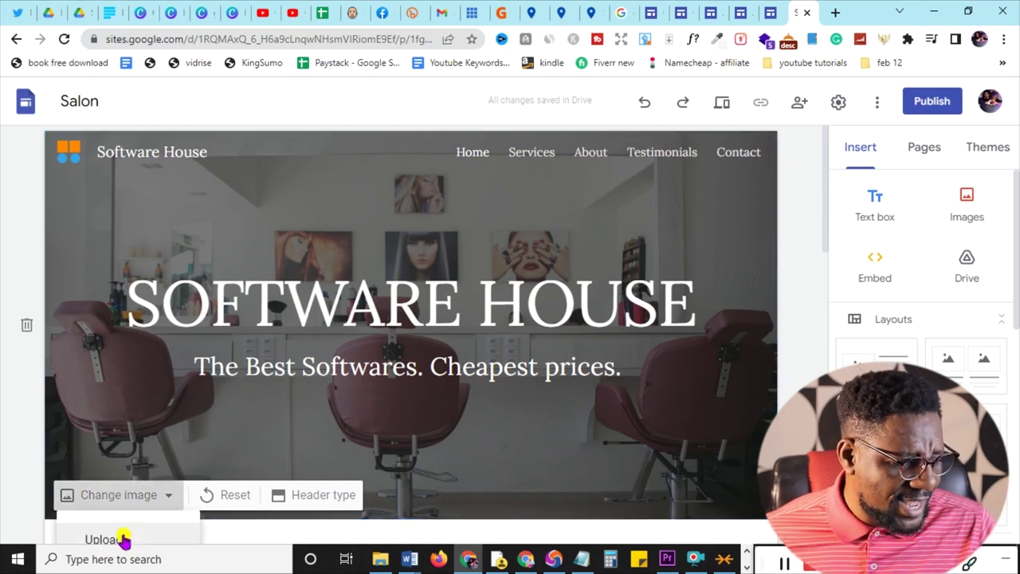
pyautogui.click(124, 540)
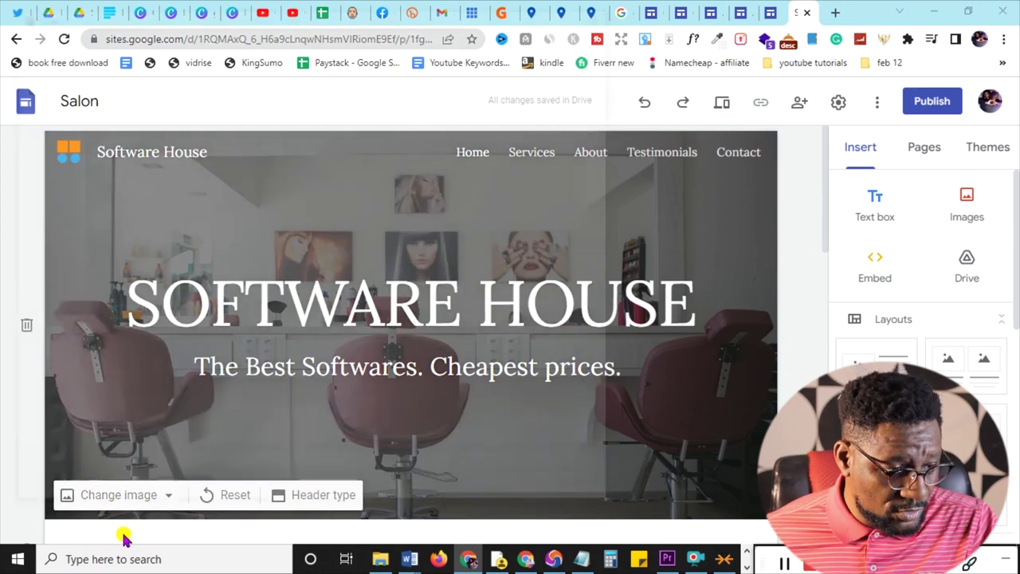
pyautogui.press('Escape')
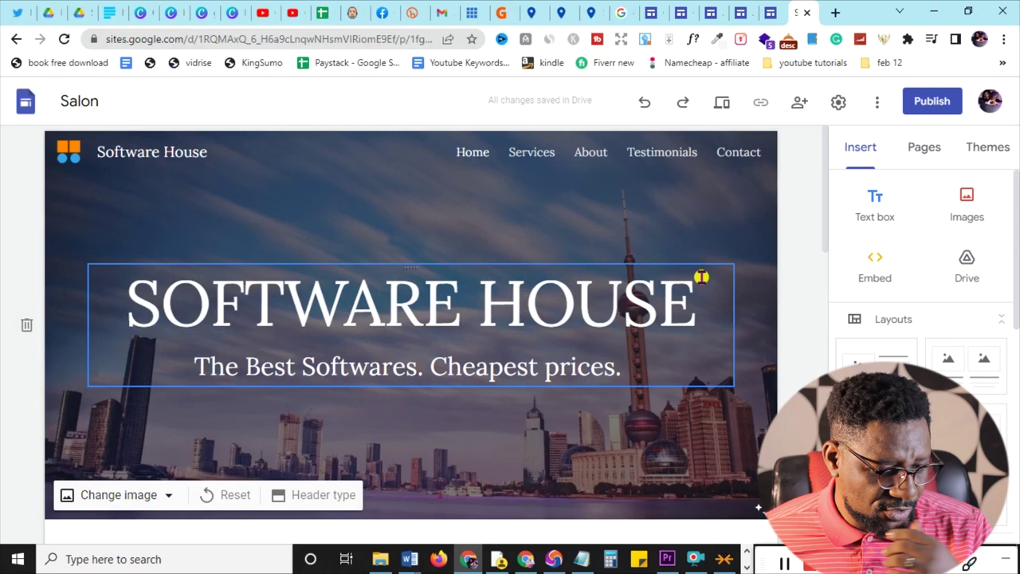
pyautogui.scroll(-5, 827, 253)
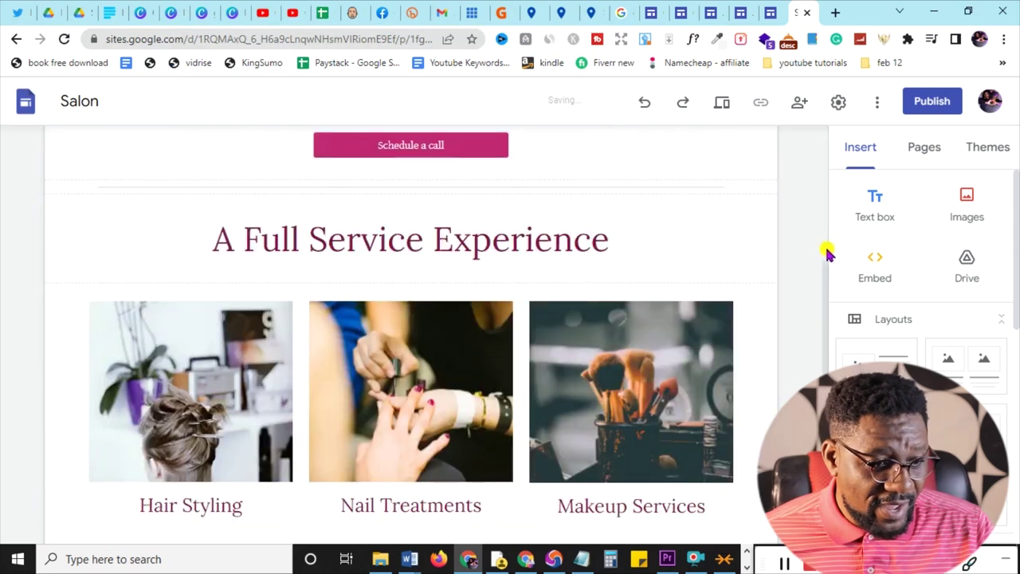
pyautogui.scroll(2, 821, 266)
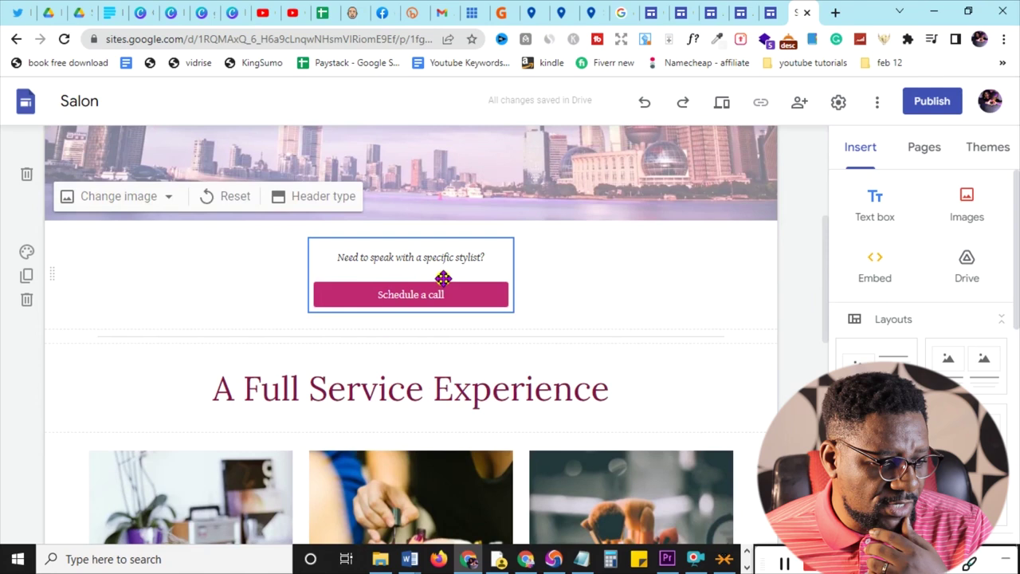
# - Trash the stylist call-booking block, leaving 'A Full Service Experience' below the banner
pyautogui.click(444, 273)
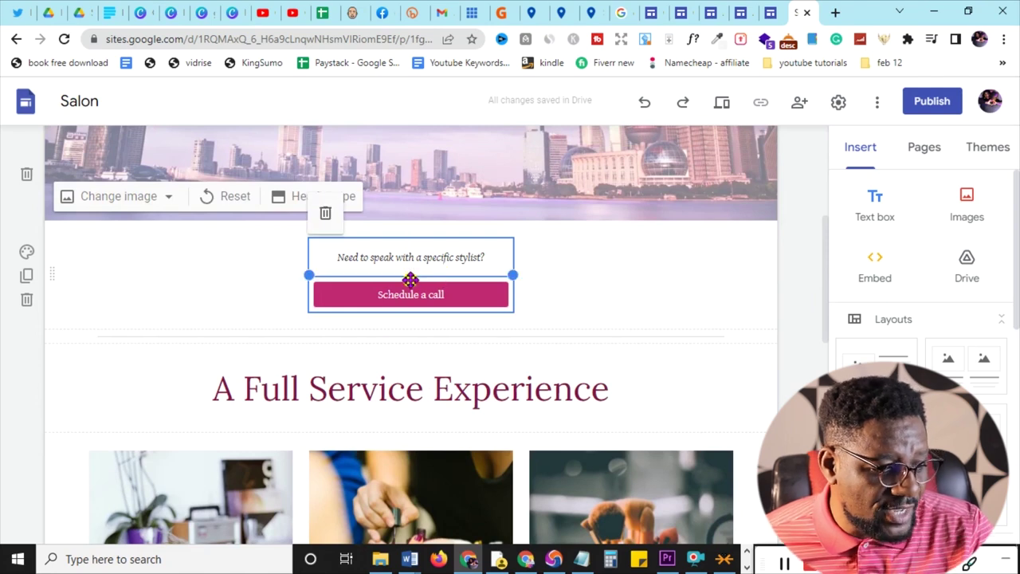
pyautogui.click(323, 216)
pyautogui.scroll(-3, 515, 273)
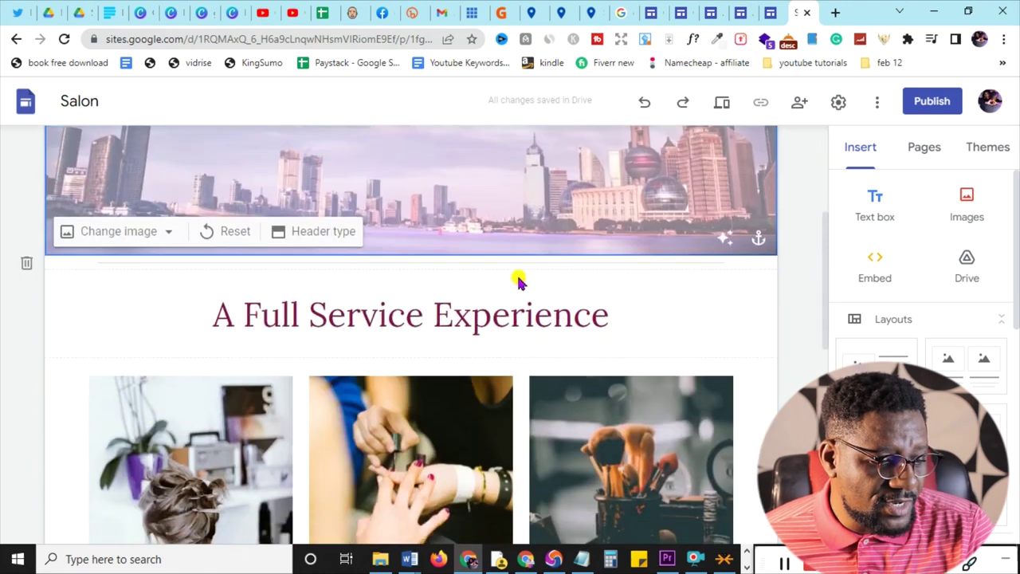
pyautogui.scroll(-2, 519, 281)
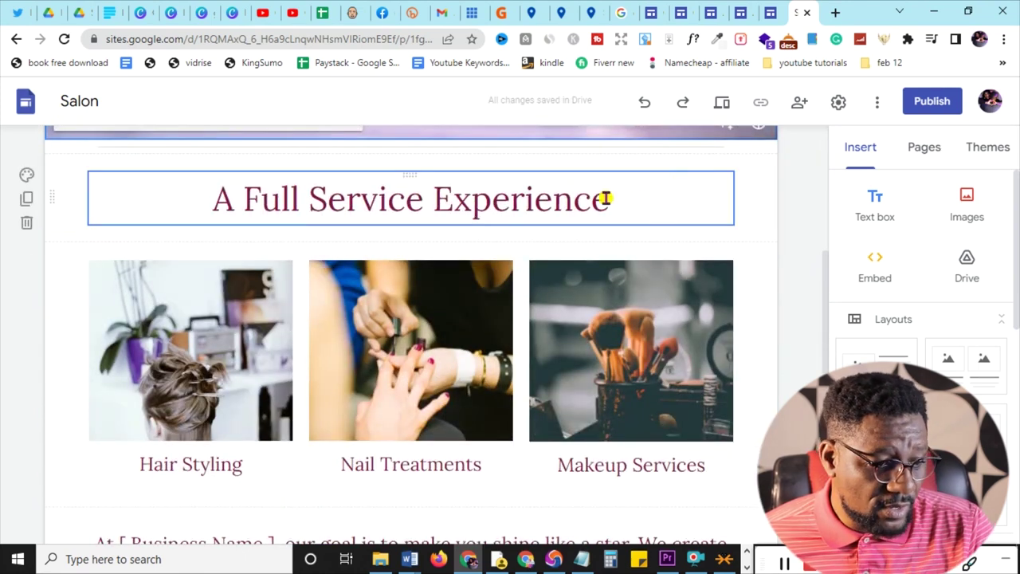
pyautogui.scroll(5, 605, 198)
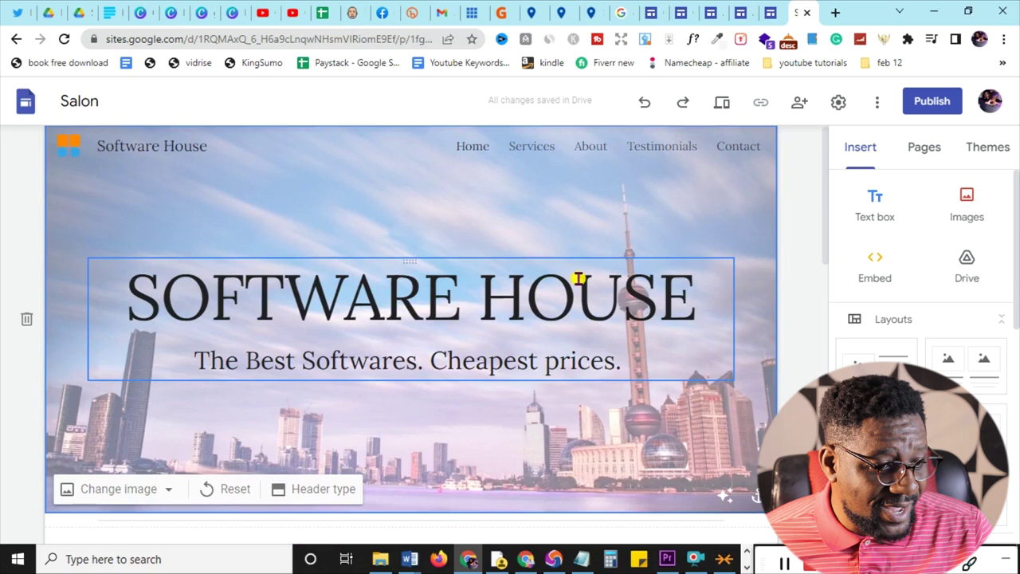
pyautogui.scroll(-5, 579, 278)
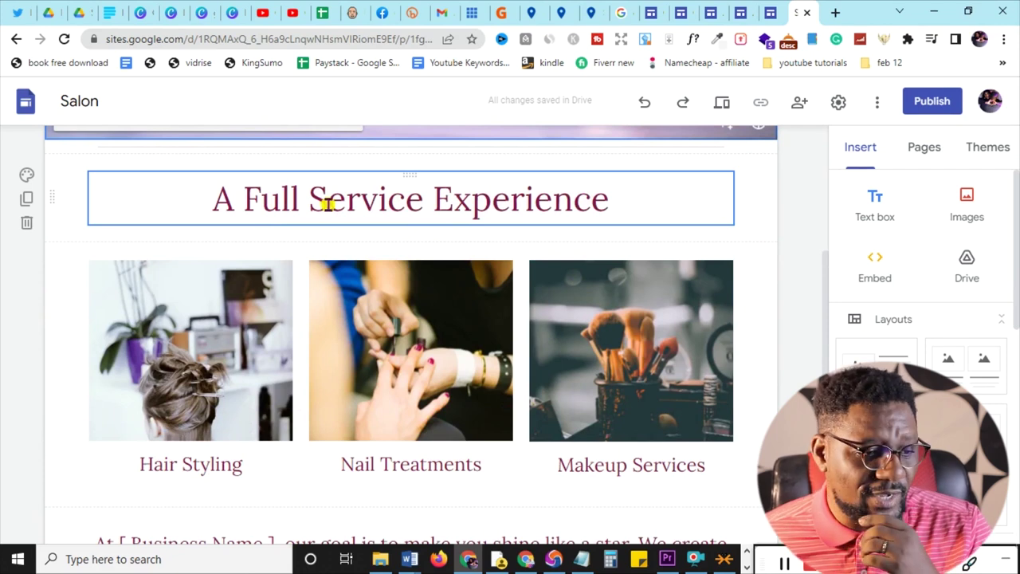
# - Paste 'Best Software For Online Business' over the heading and centre-align it
pyautogui.tripleClick(327, 204)
pyautogui.write('Best Software For Online Business')
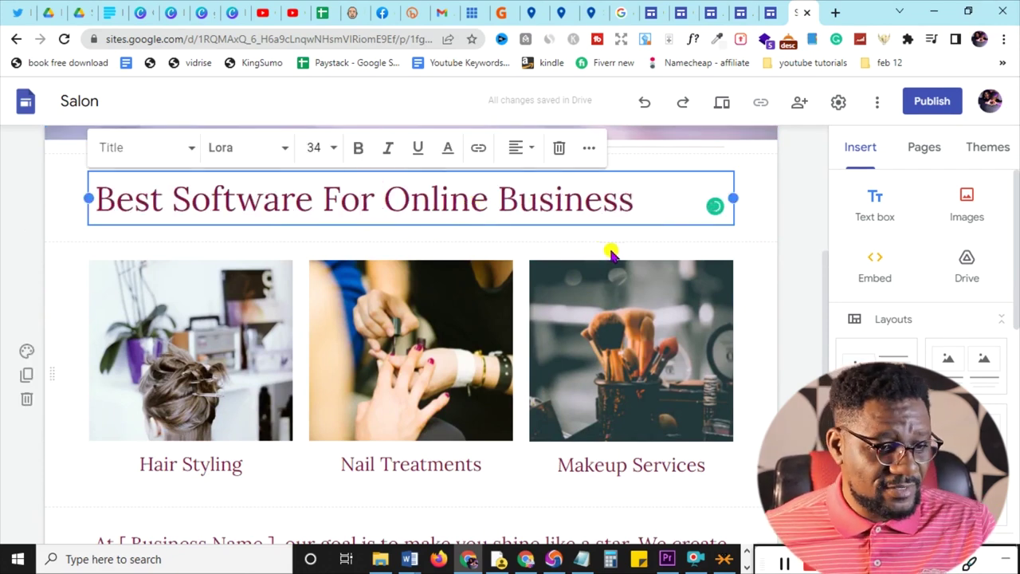
pyautogui.click(518, 152)
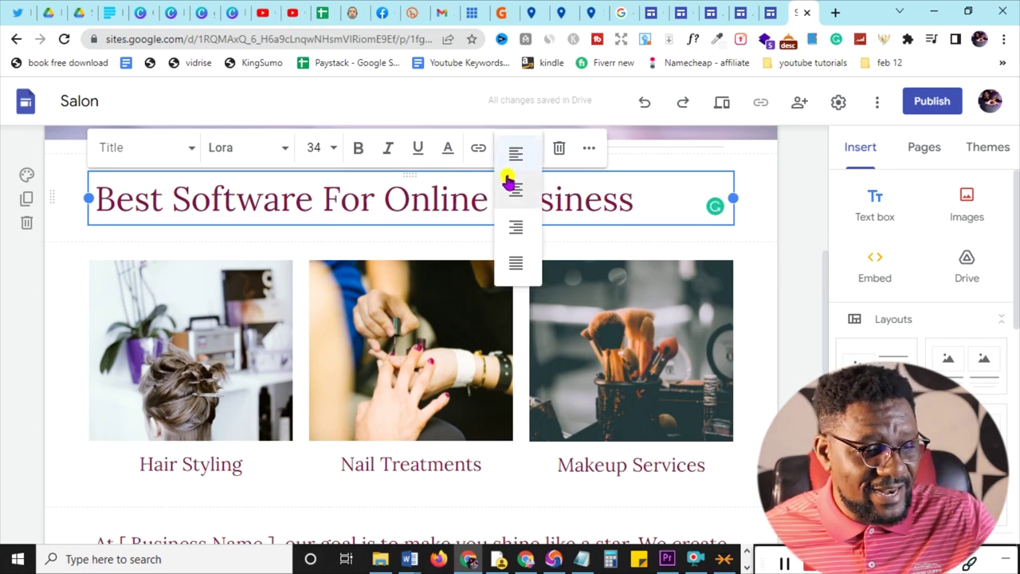
pyautogui.click(516, 198)
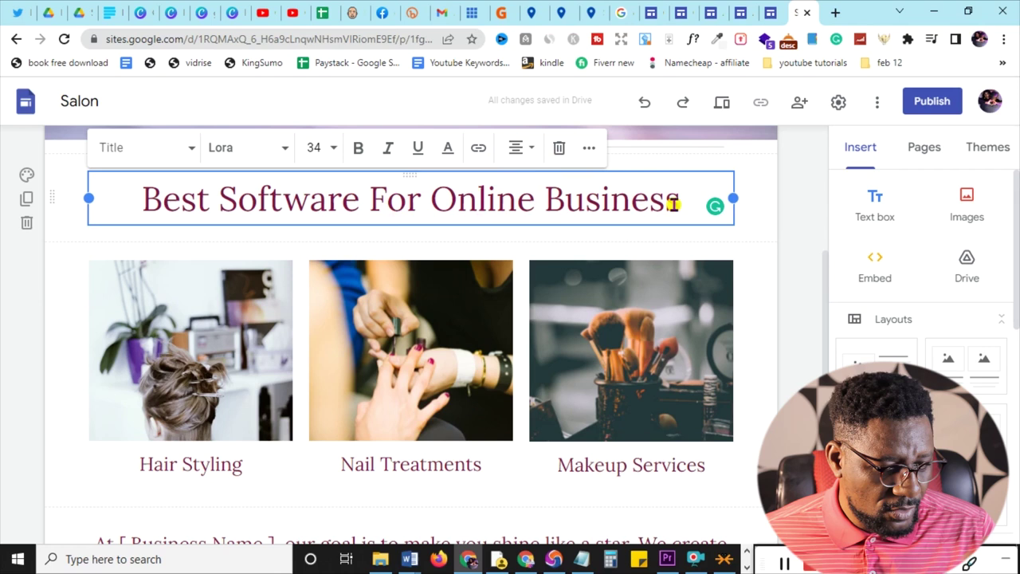
pyautogui.click(798, 240)
# - Switch to the 247cashdollars.com tab showing the 12-product shop listing
pyautogui.scroll(-1, 798, 240)
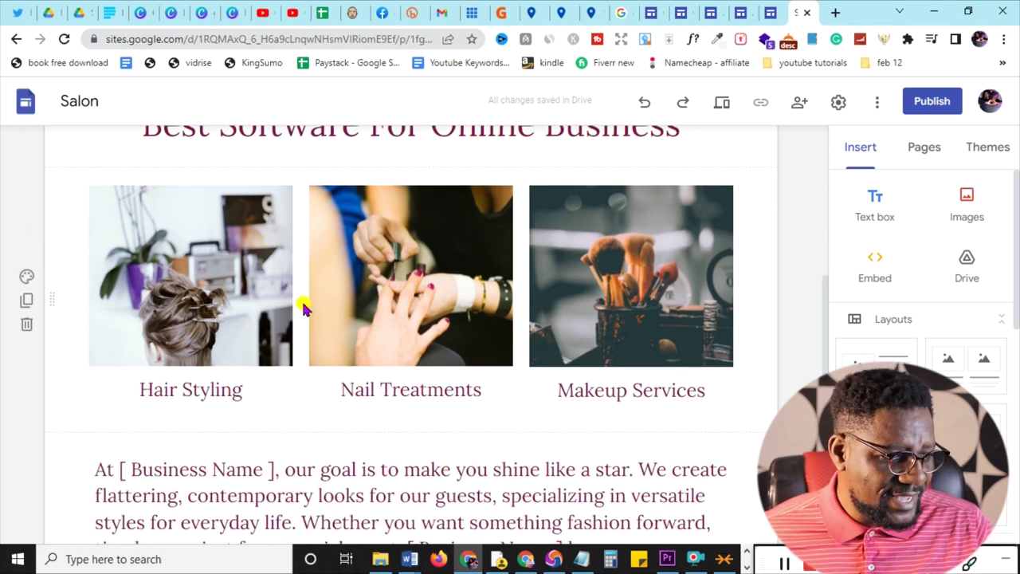
pyautogui.scroll(2, 303, 308)
pyautogui.scroll(-2, 672, 319)
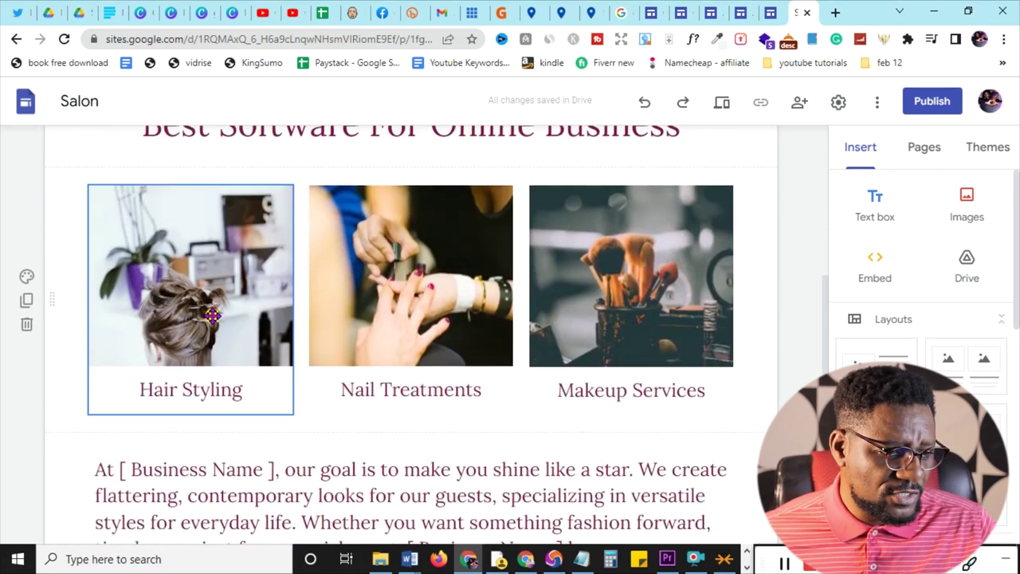
pyautogui.click(592, 12)
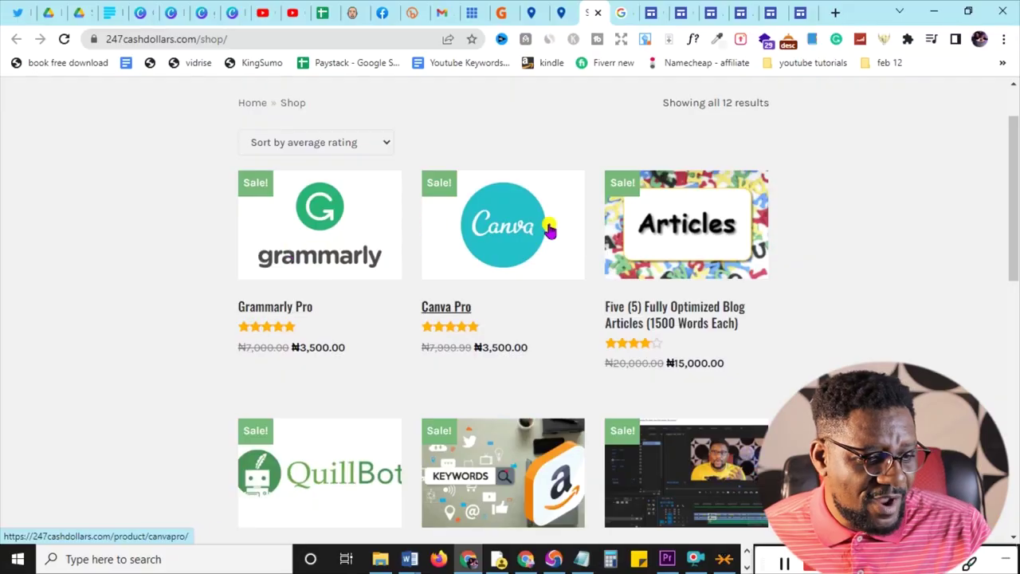
pyautogui.scroll(-2, 798, 239)
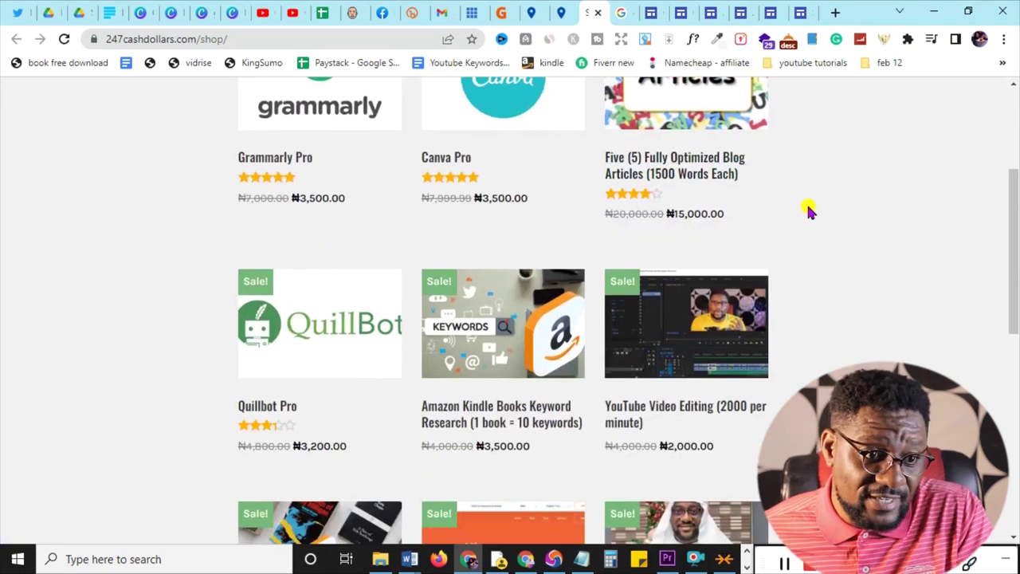
pyautogui.scroll(1, 807, 211)
pyautogui.scroll(-1, 574, 334)
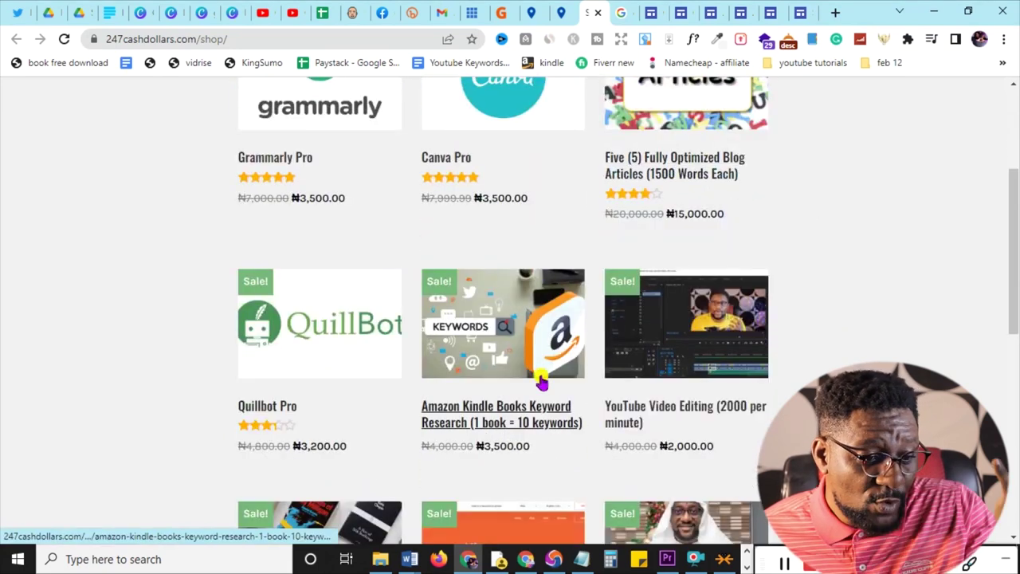
pyautogui.scroll(-2, 598, 335)
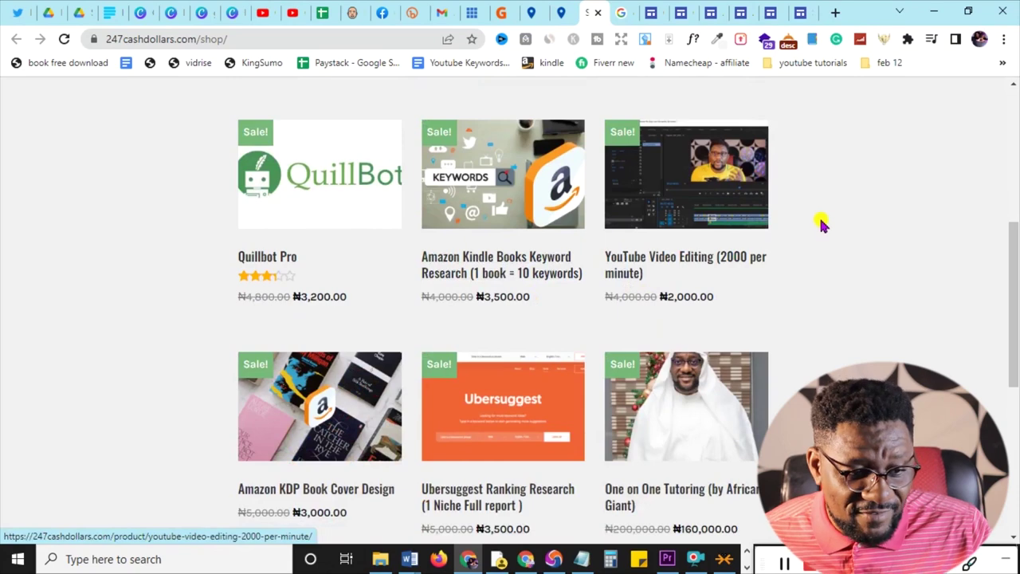
pyautogui.scroll(-2, 823, 229)
pyautogui.scroll(-3, 823, 229)
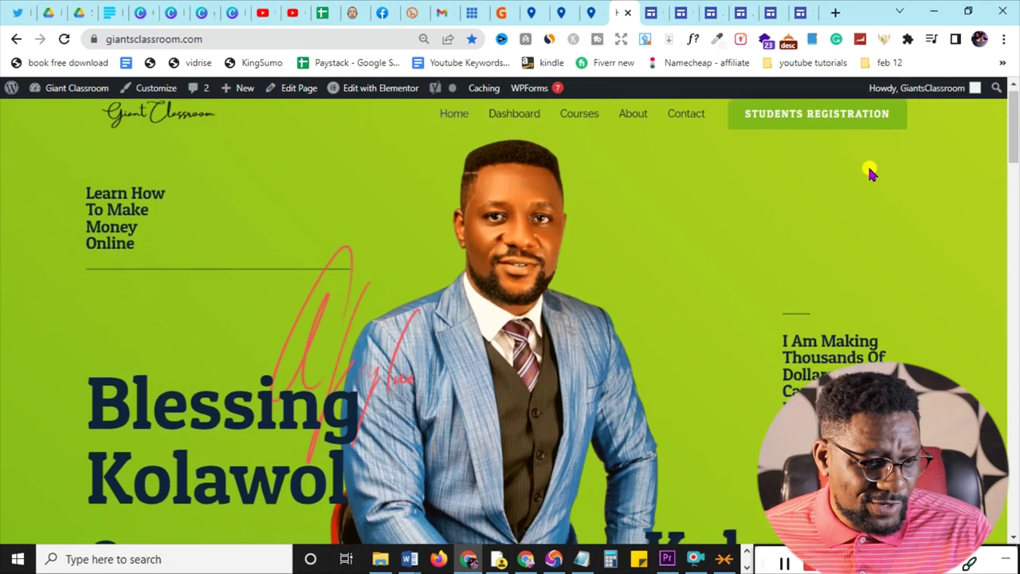
# - Scroll through the giantsclassroom.com courses, then go back to the Salon site editor tab
pyautogui.scroll(-6, 868, 170)
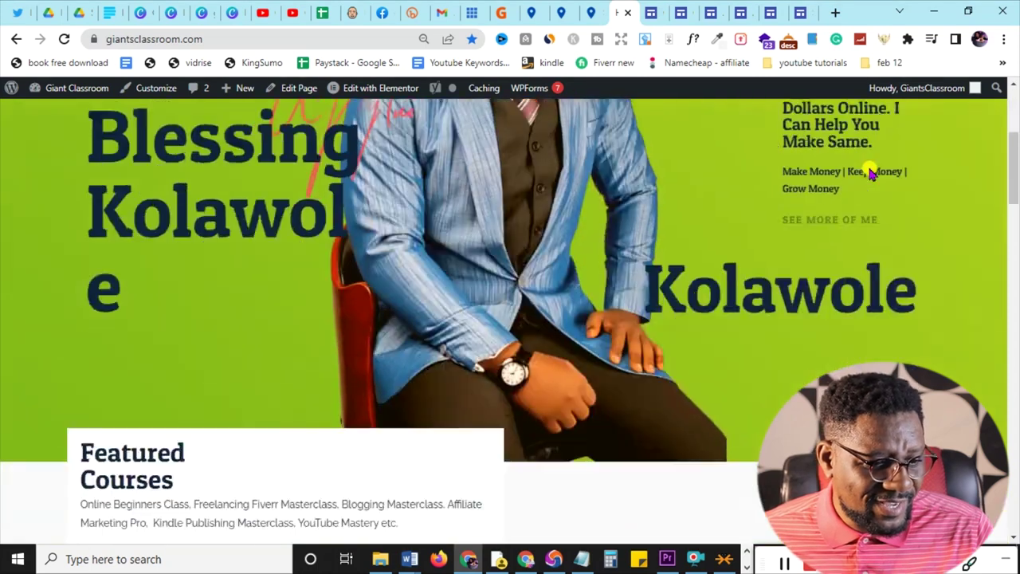
pyautogui.scroll(-2, 868, 171)
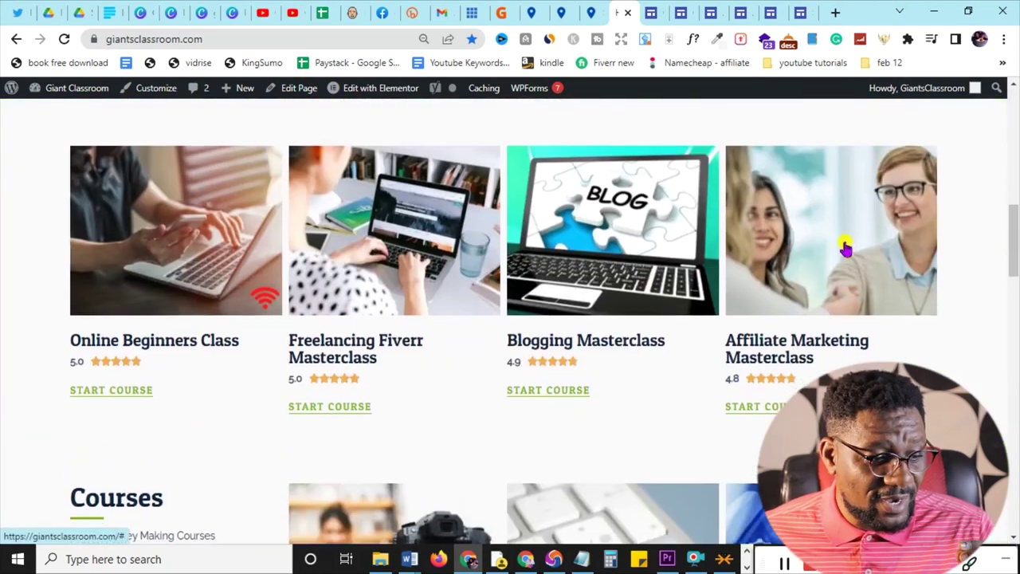
pyautogui.scroll(-1, 162, 318)
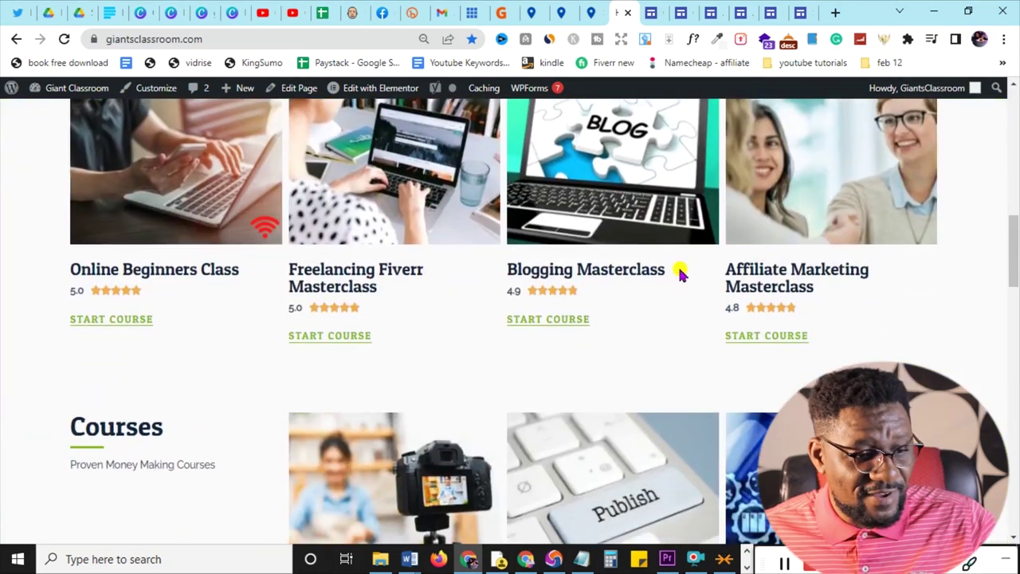
pyautogui.scroll(-3, 866, 278)
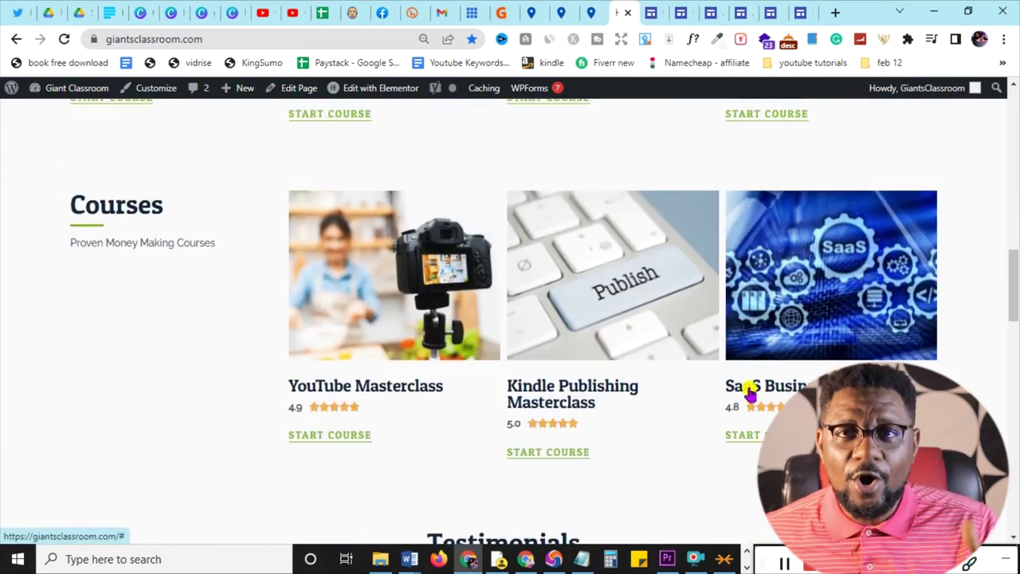
pyautogui.scroll(2, 747, 389)
pyautogui.scroll(2, 749, 388)
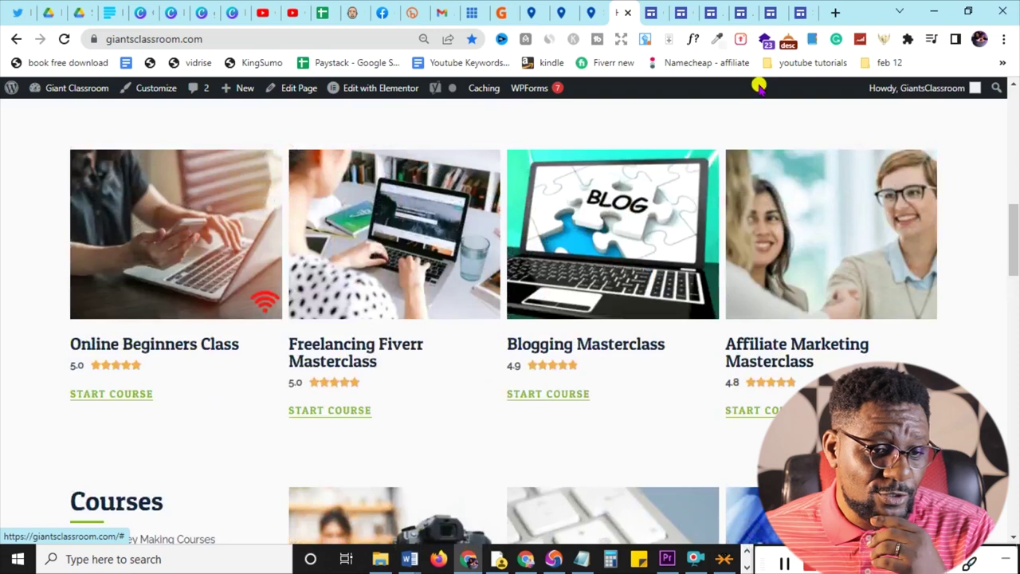
pyautogui.click(801, 12)
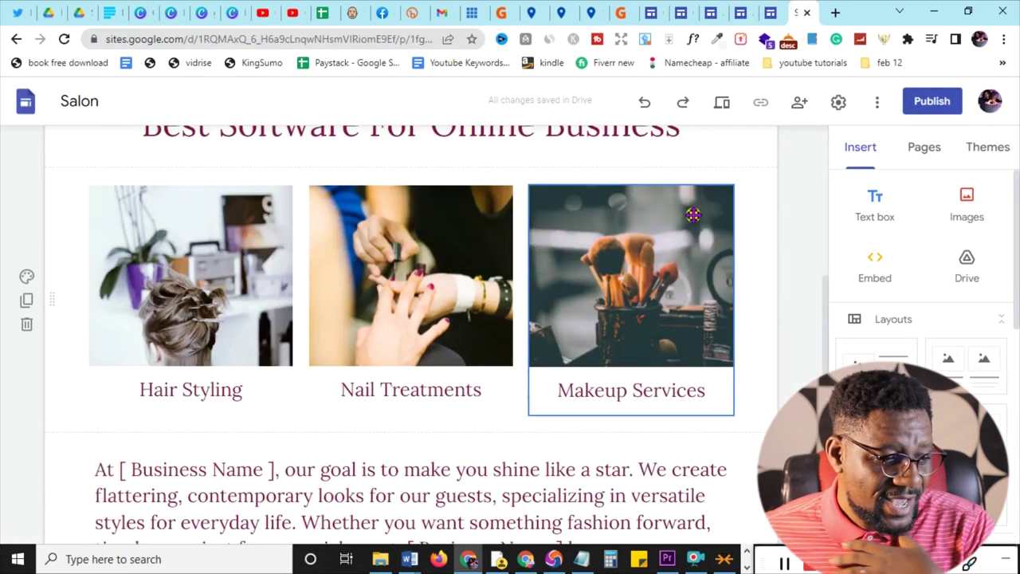
# - Replace the Hair Styling image with the uploaded Grammarly-Logo-Square file
pyautogui.click(218, 263)
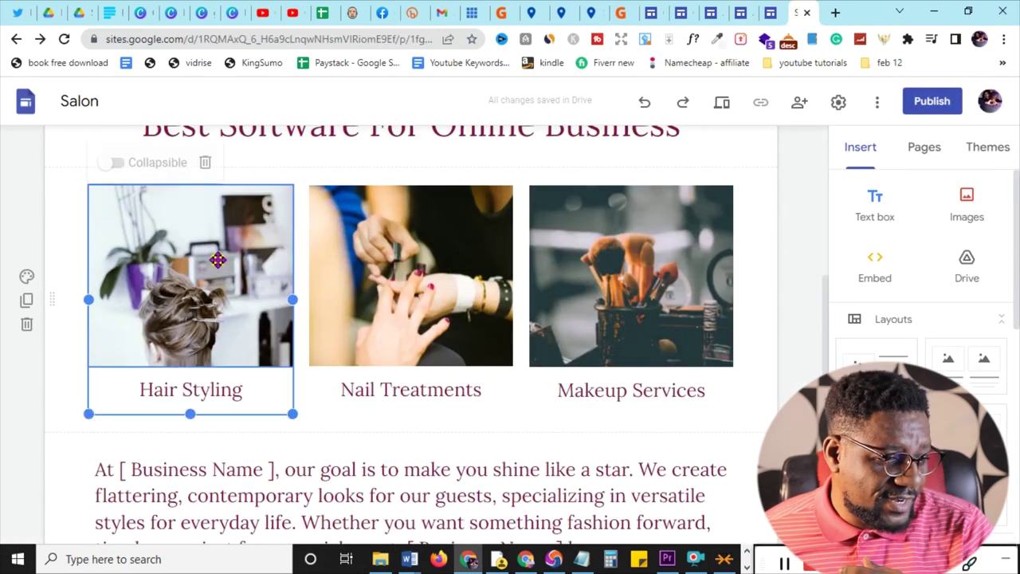
pyautogui.click(218, 259)
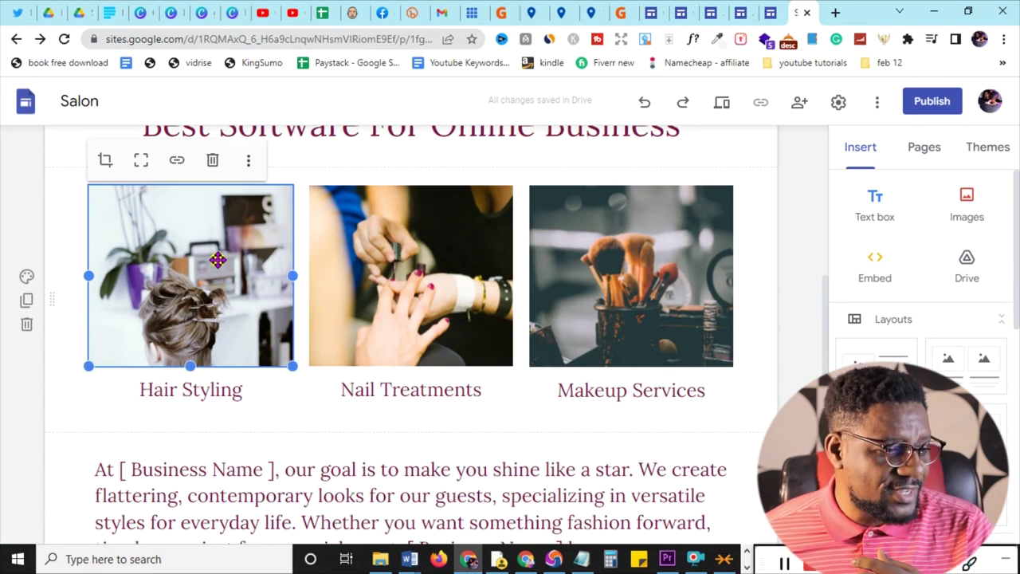
pyautogui.click(248, 163)
pyautogui.moveTo(247, 166)
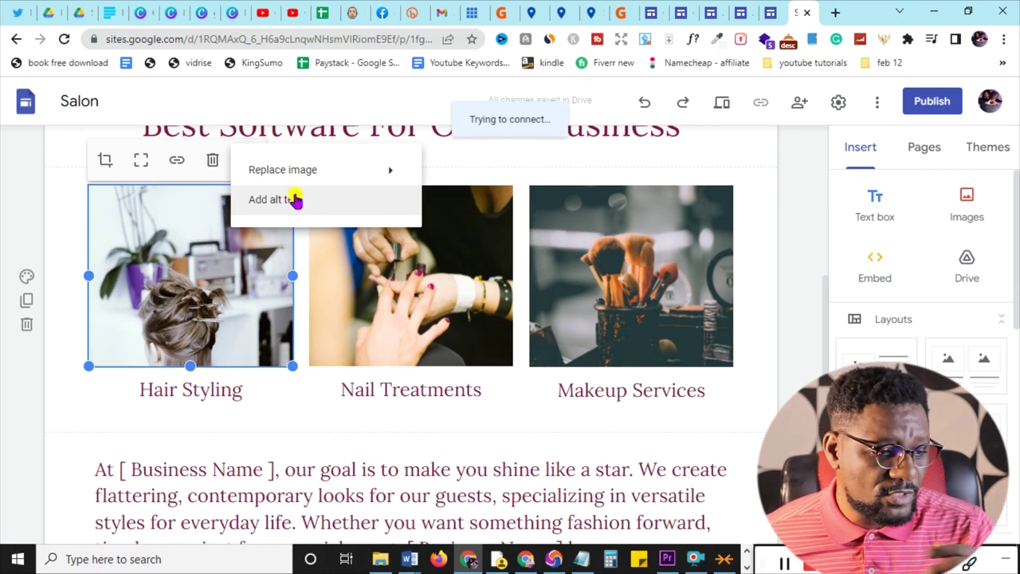
pyautogui.moveTo(298, 175)
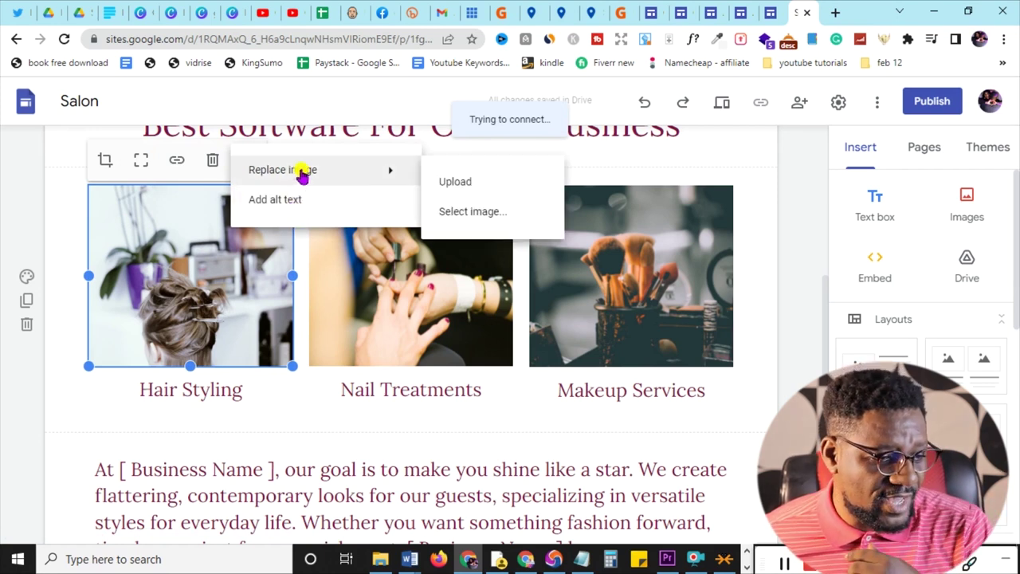
pyautogui.click(463, 183)
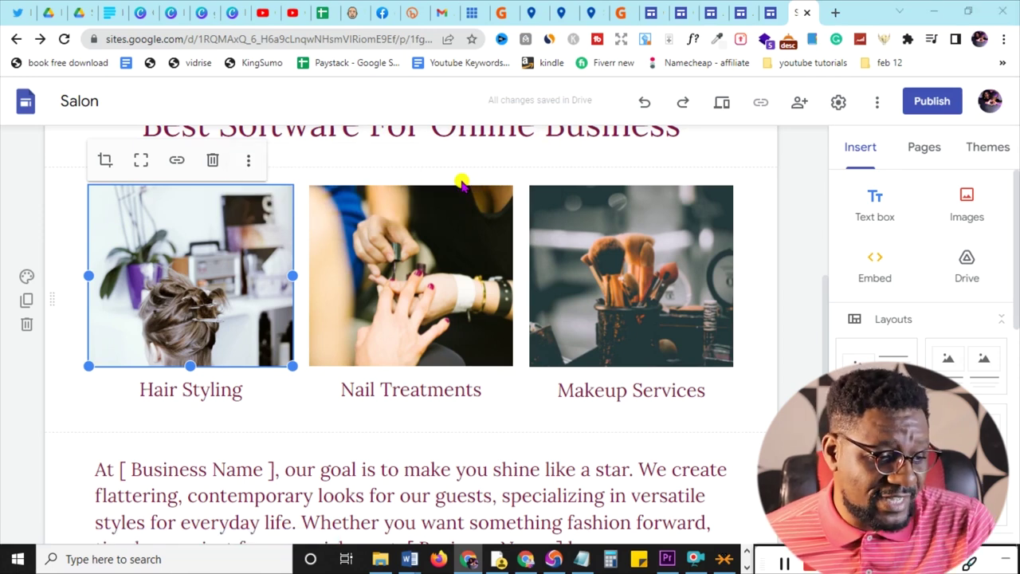
pyautogui.scroll(-5, 462, 183)
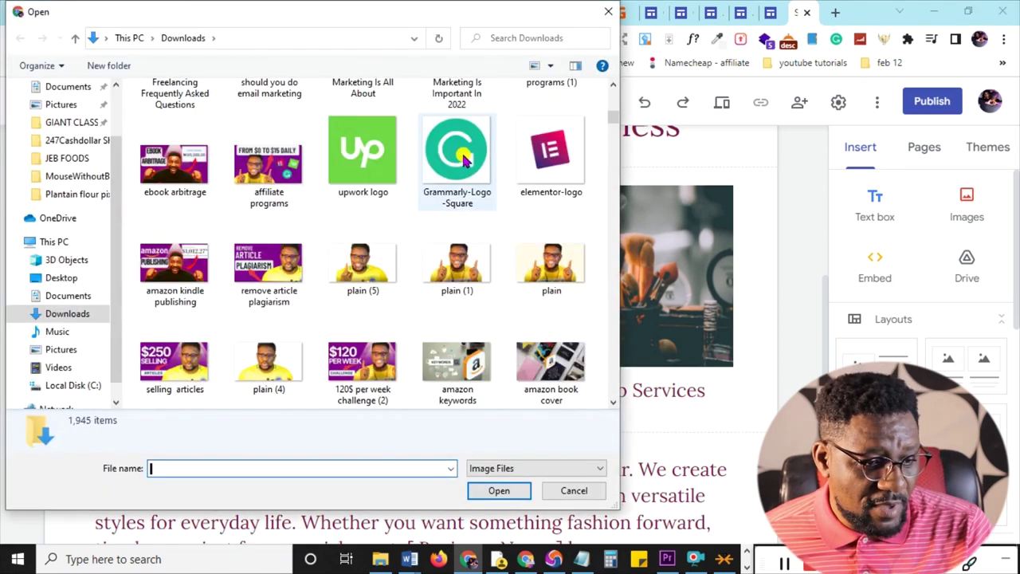
pyautogui.doubleClick(458, 155)
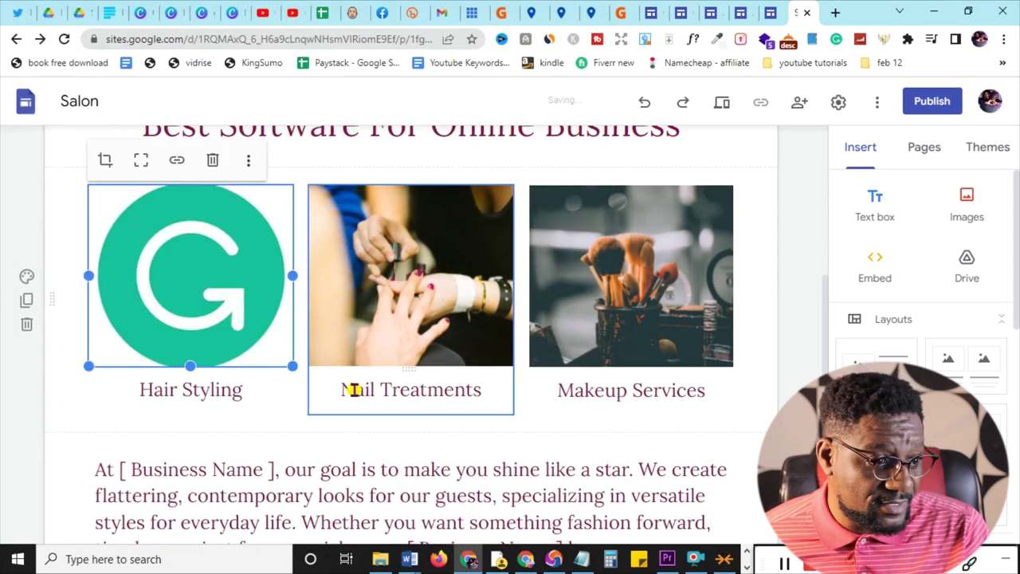
# - Change the card caption from Hair Styling to 'Grammarly Pro Login'
pyautogui.click(211, 390)
pyautogui.moveTo(243, 391); pyautogui.dragTo(148, 387)
pyautogui.write('Grammarly Pro Logo')
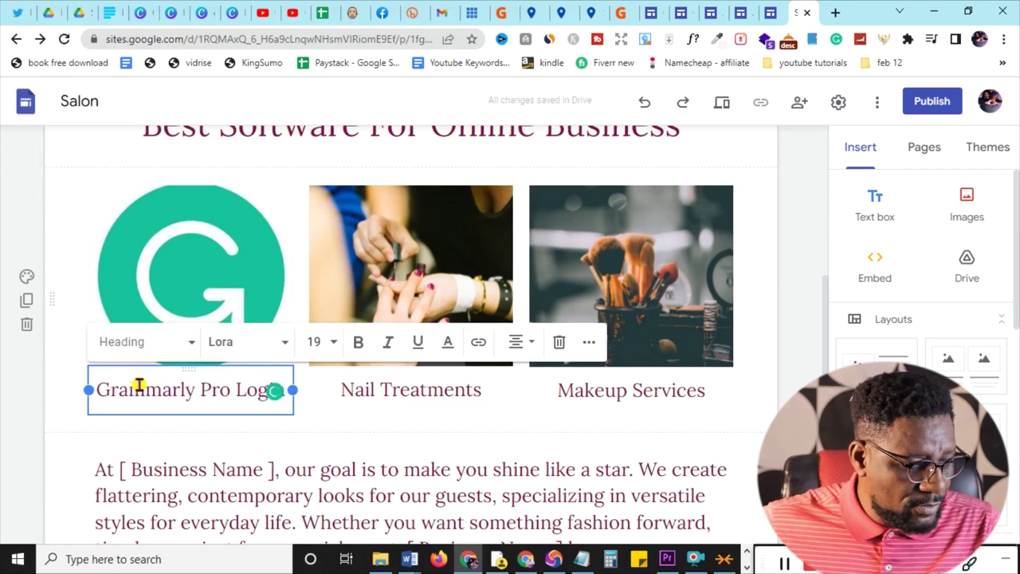
pyautogui.click(360, 425)
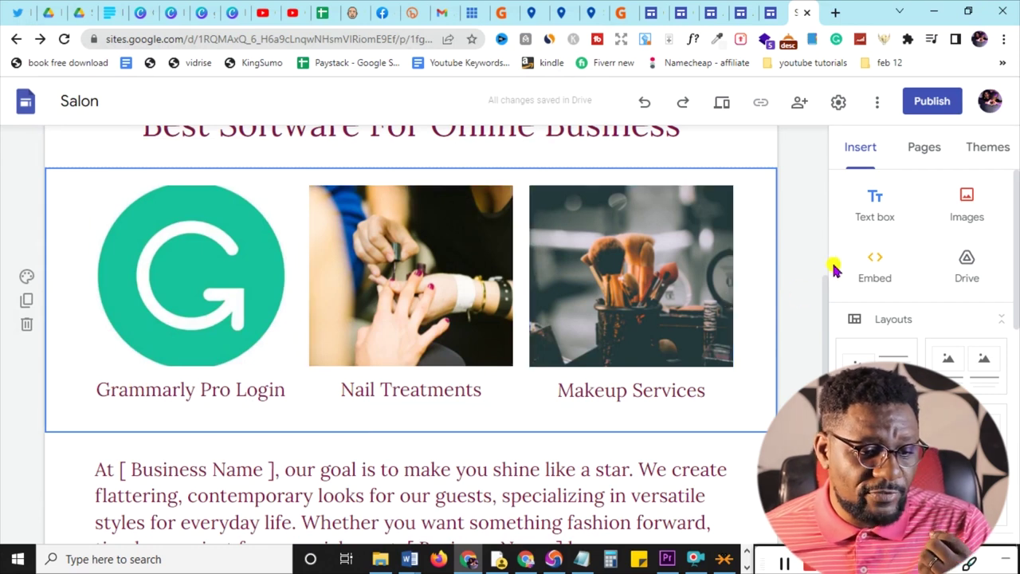
pyautogui.scroll(1, 802, 299)
pyautogui.scroll(6, 802, 300)
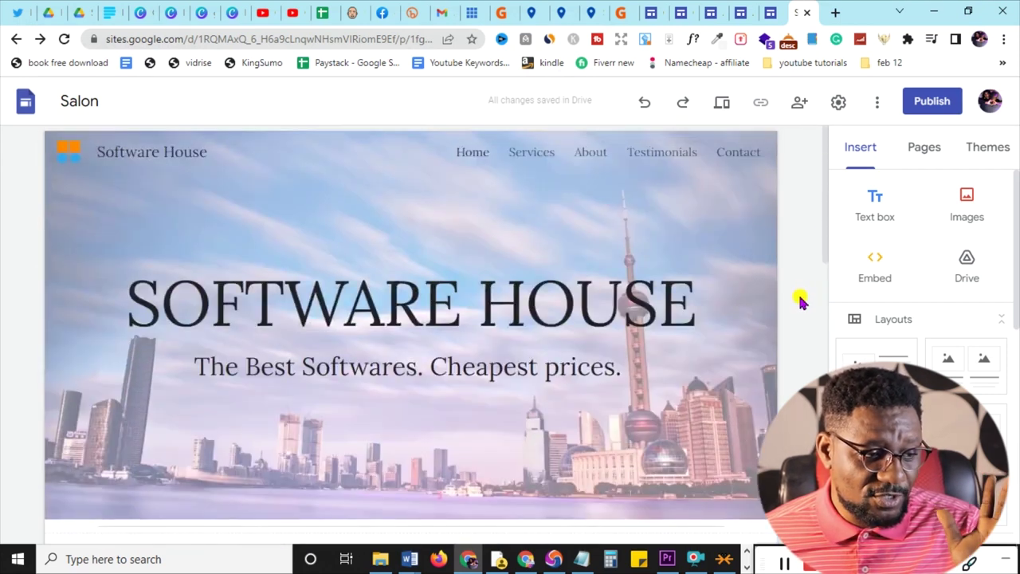
pyautogui.scroll(-4, 802, 300)
pyautogui.scroll(-4, 801, 300)
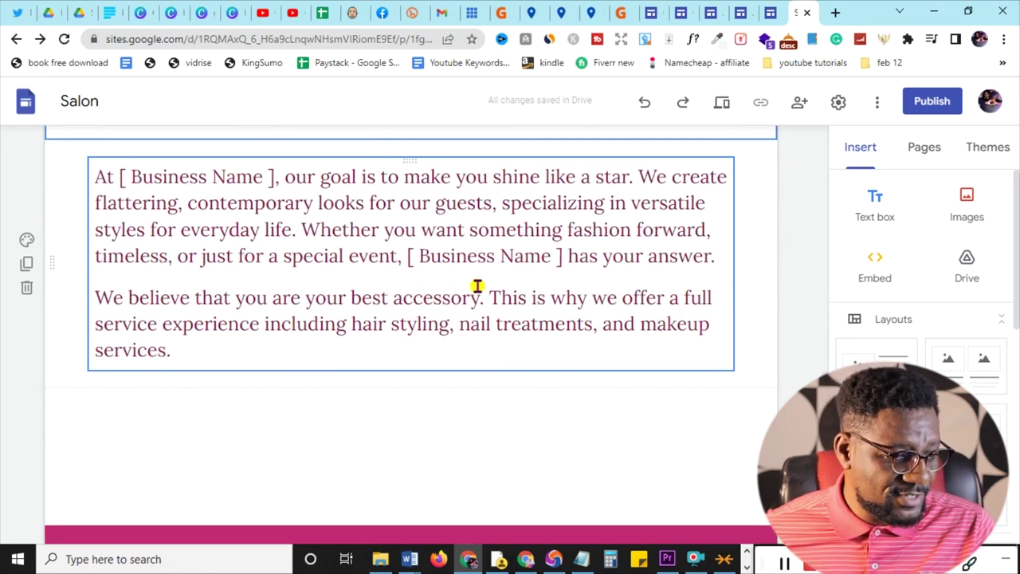
# - Replace the 'At [ Business Name ]' paragraphs with 'This is the best place to get your softwares for cheap.'
pyautogui.click(511, 282)
pyautogui.hotkey('ctrl', 'a')
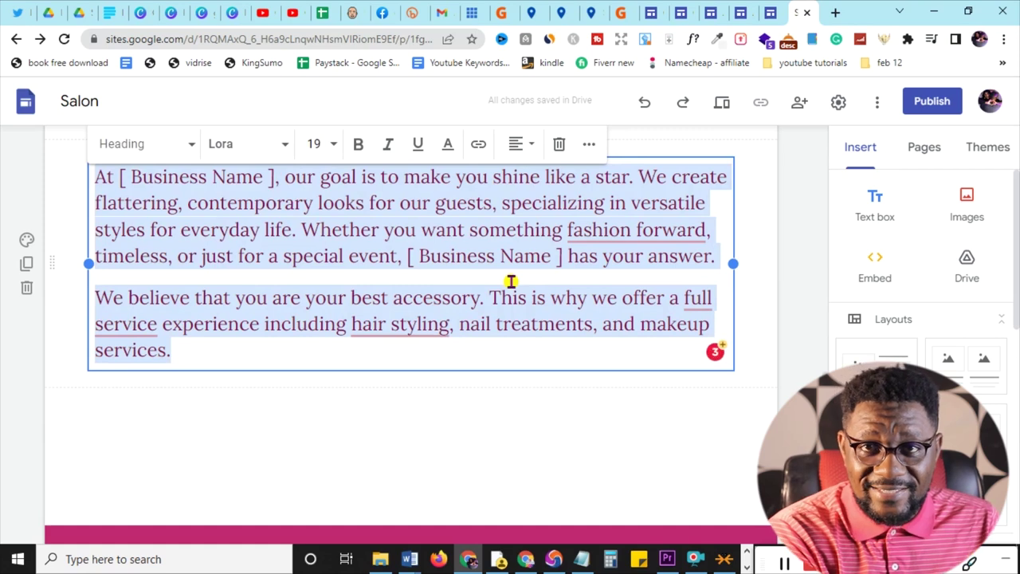
pyautogui.press('Delete')
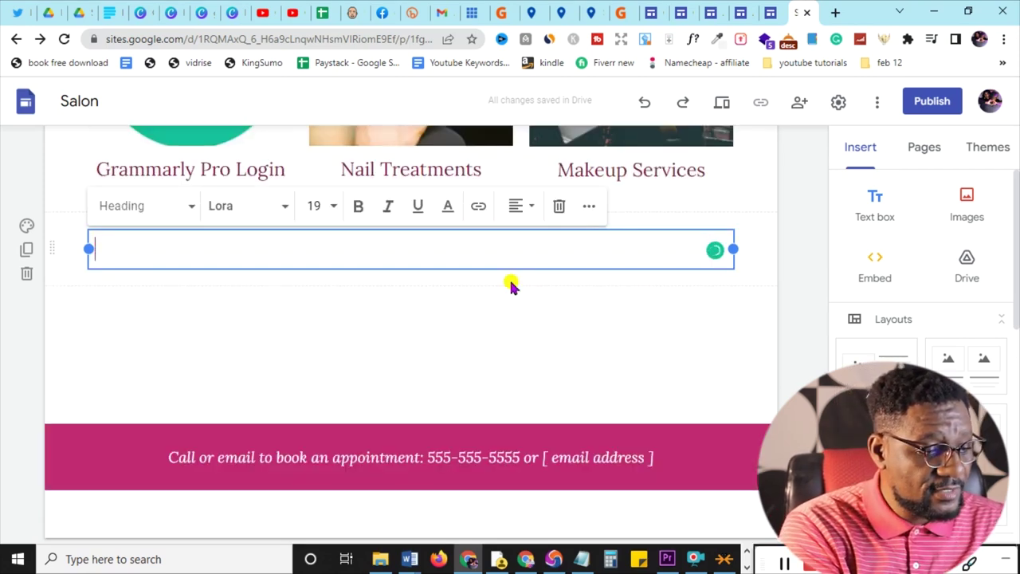
pyautogui.write('This is the best place to get your softwares for cheap')
pyautogui.write('.')
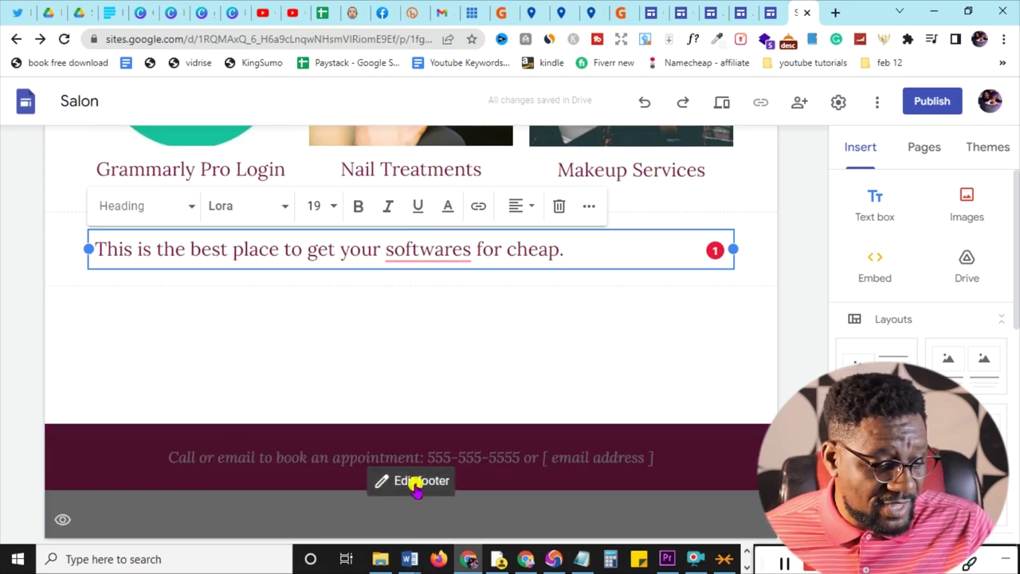
pyautogui.click(413, 483)
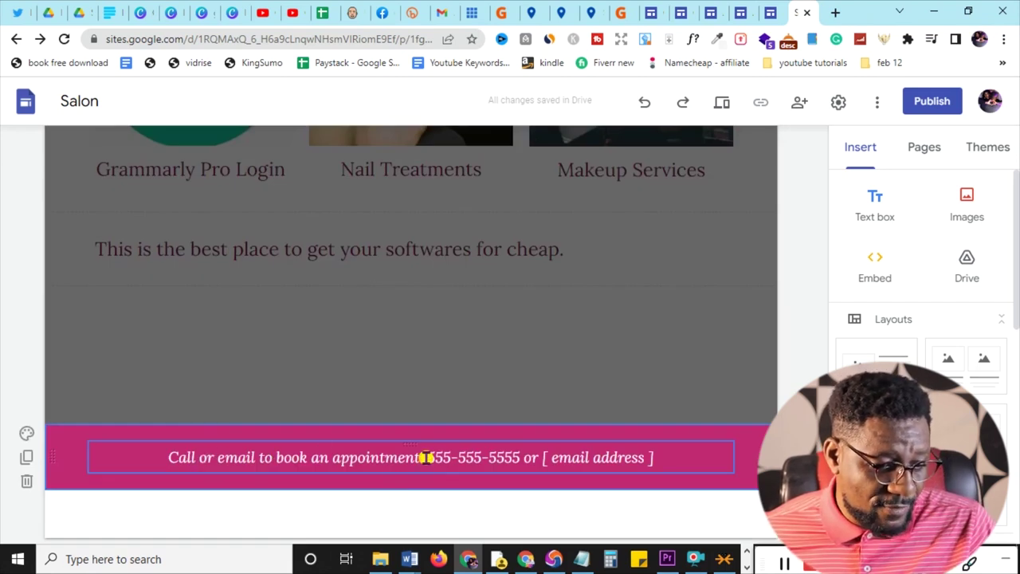
pyautogui.moveTo(426, 457); pyautogui.dragTo(654, 460)
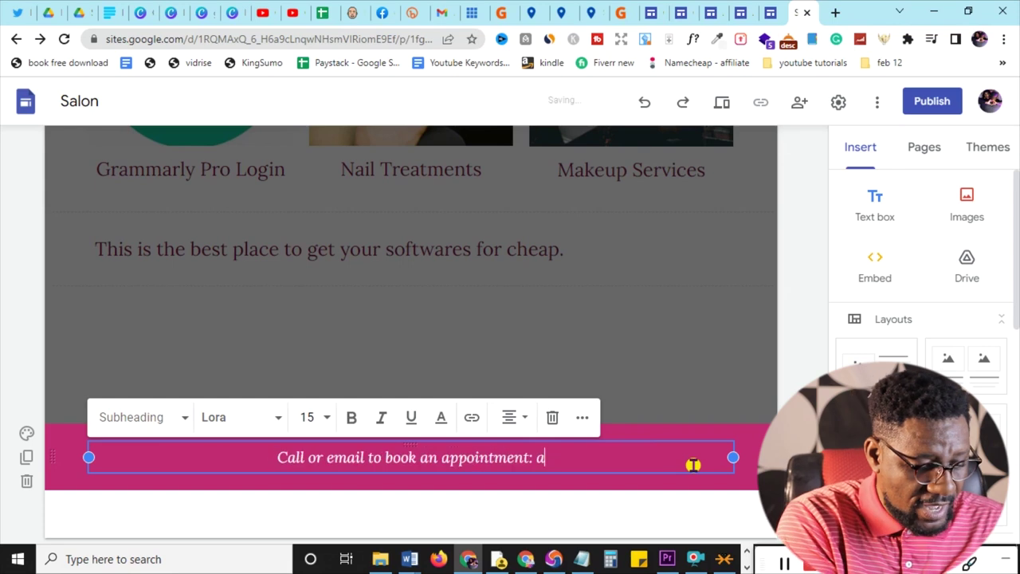
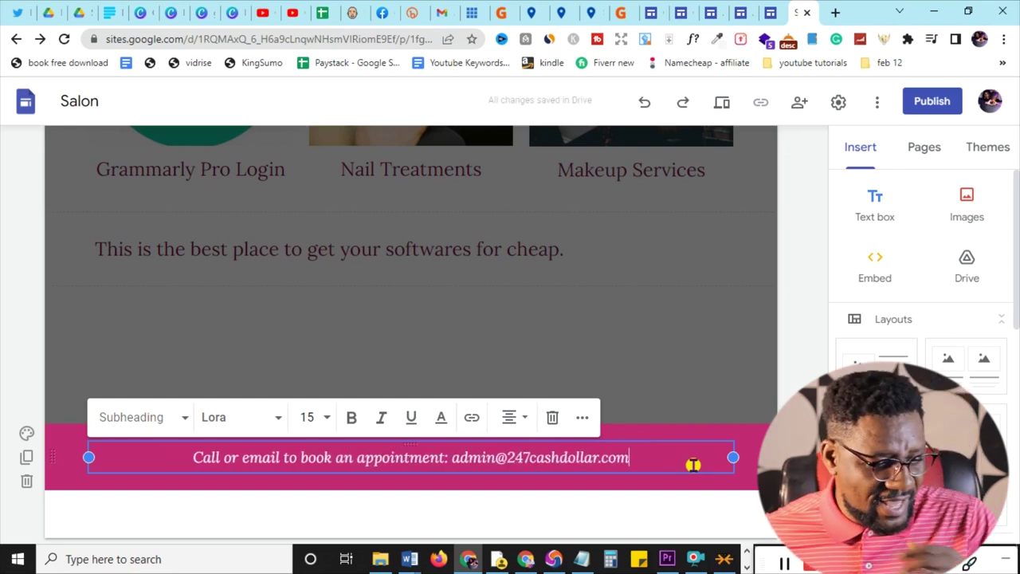
pyautogui.click(808, 292)
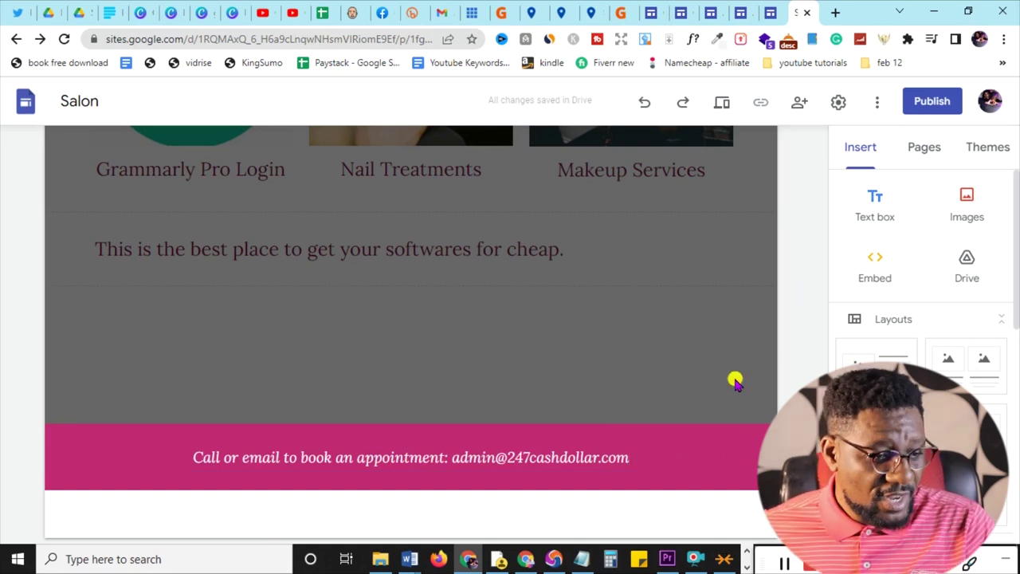
pyautogui.scroll(1, 709, 397)
pyautogui.scroll(10, 709, 397)
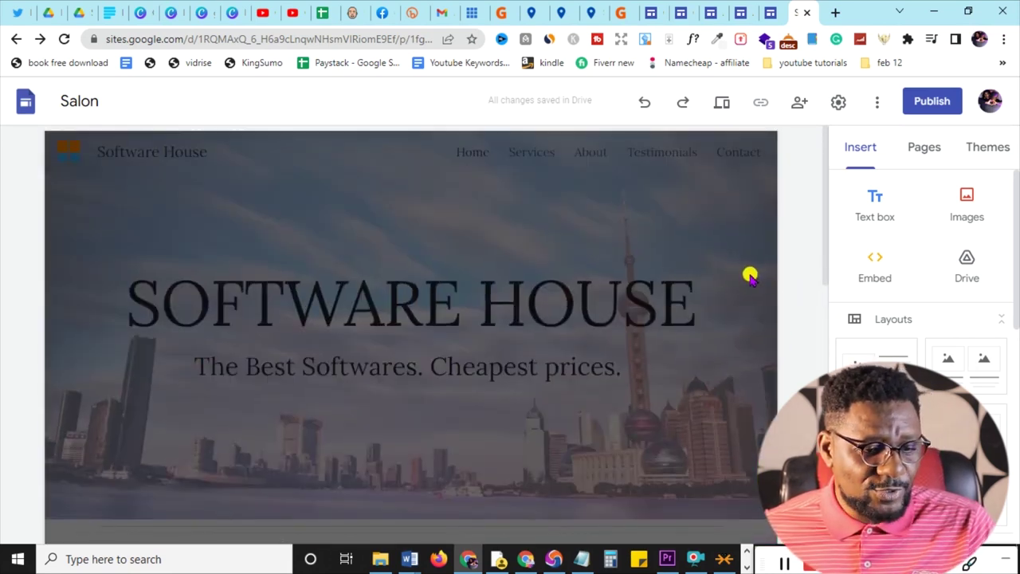
pyautogui.scroll(-10, 750, 277)
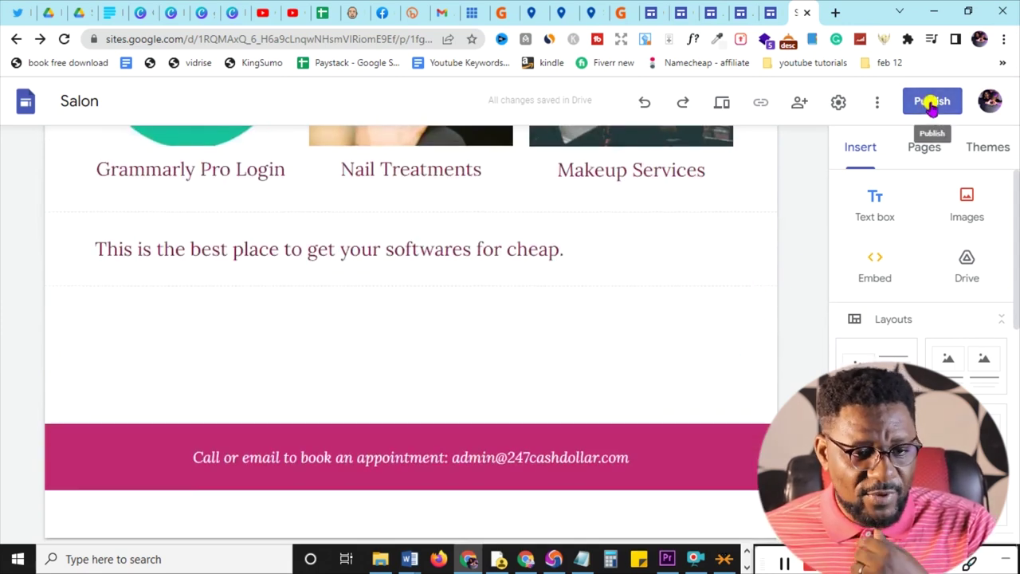
# - Publish the site at the web address giantsoftwarehouse, since softwarehouse is taken
pyautogui.click(932, 108)
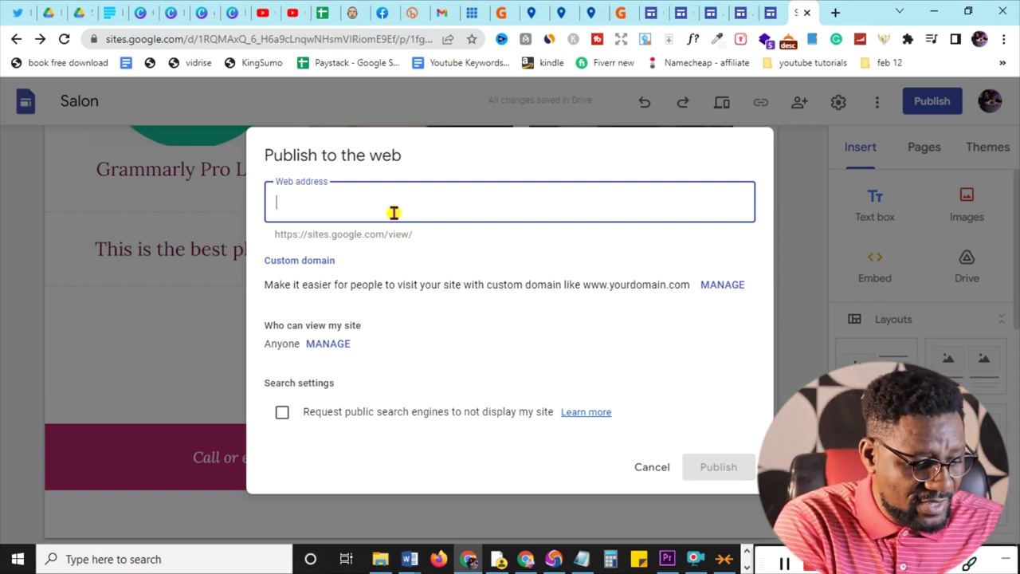
pyautogui.write('twarehouse')
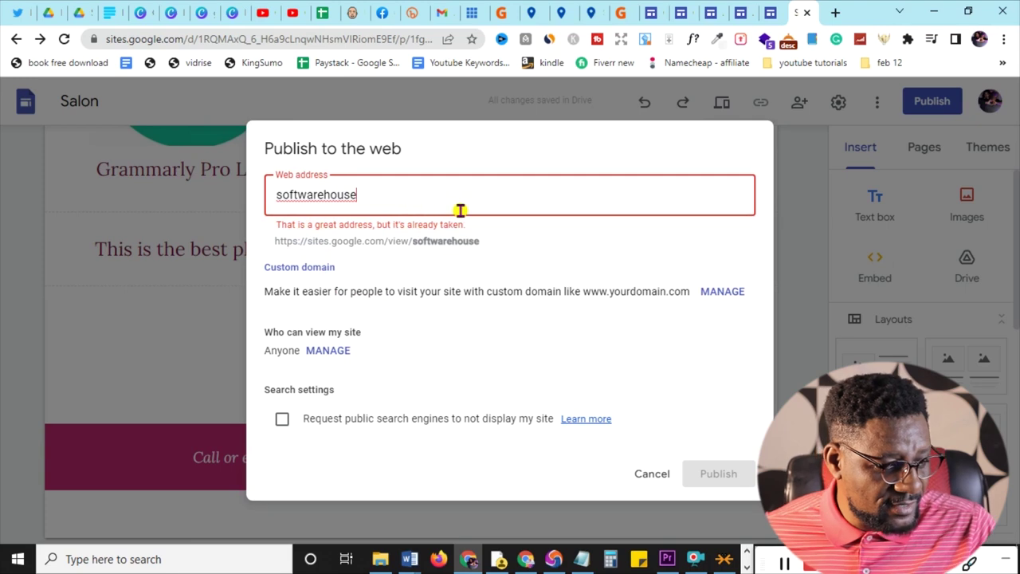
pyautogui.press('Home')
pyautogui.write('giant')
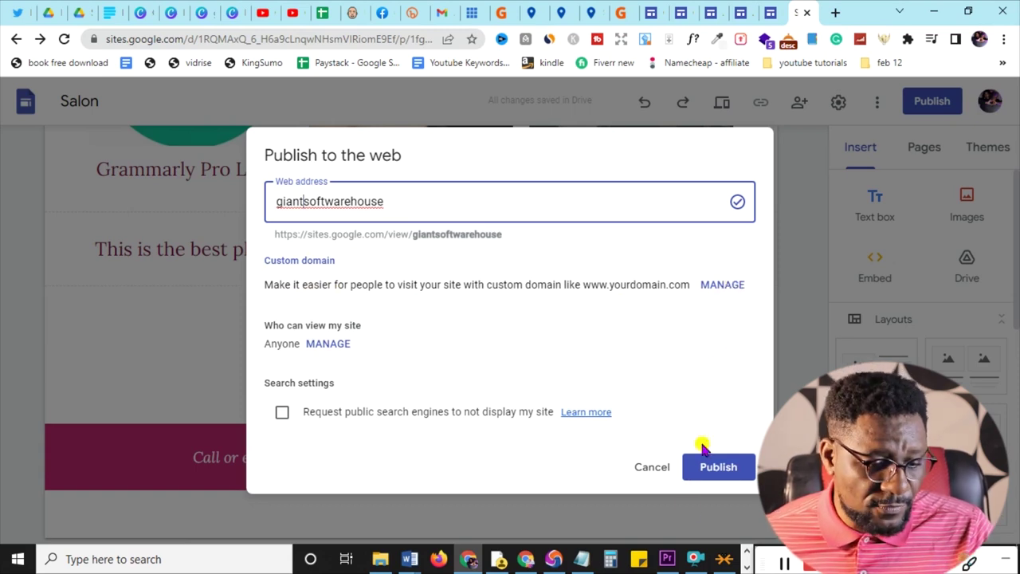
pyautogui.click(703, 467)
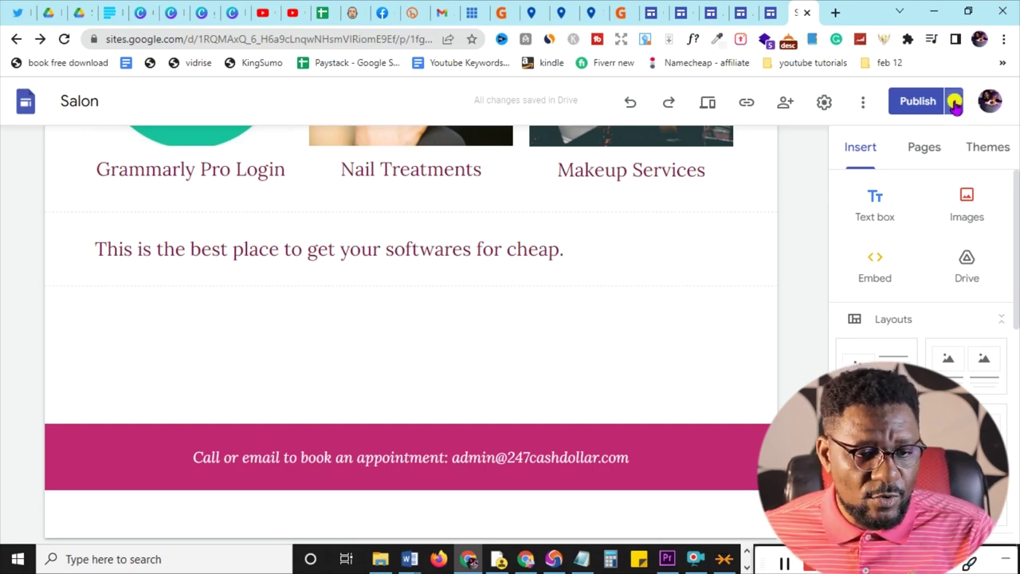
# - View the live published site from the Publish menu, then return to the editor tab
pyautogui.click(955, 104)
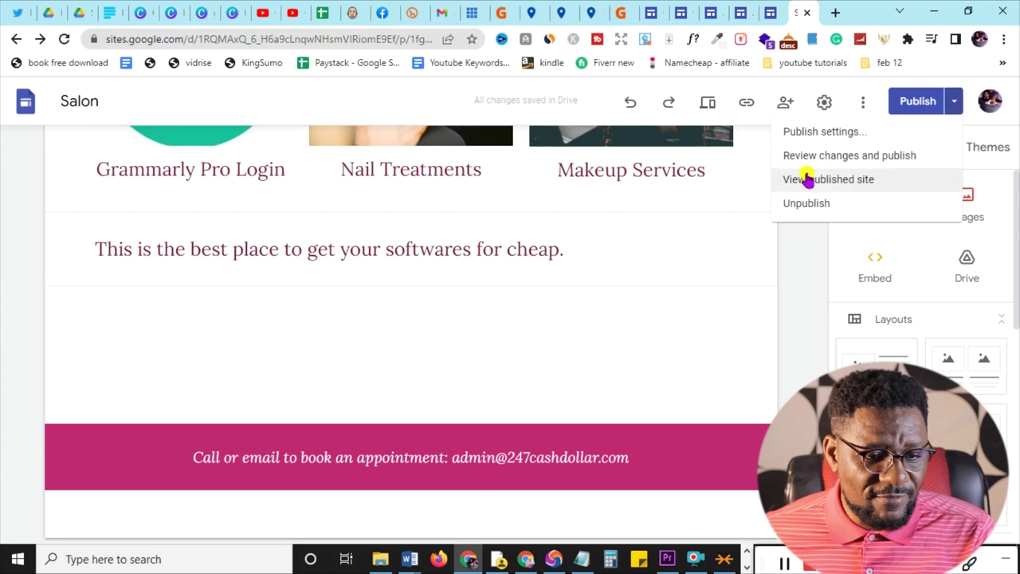
pyautogui.click(835, 183)
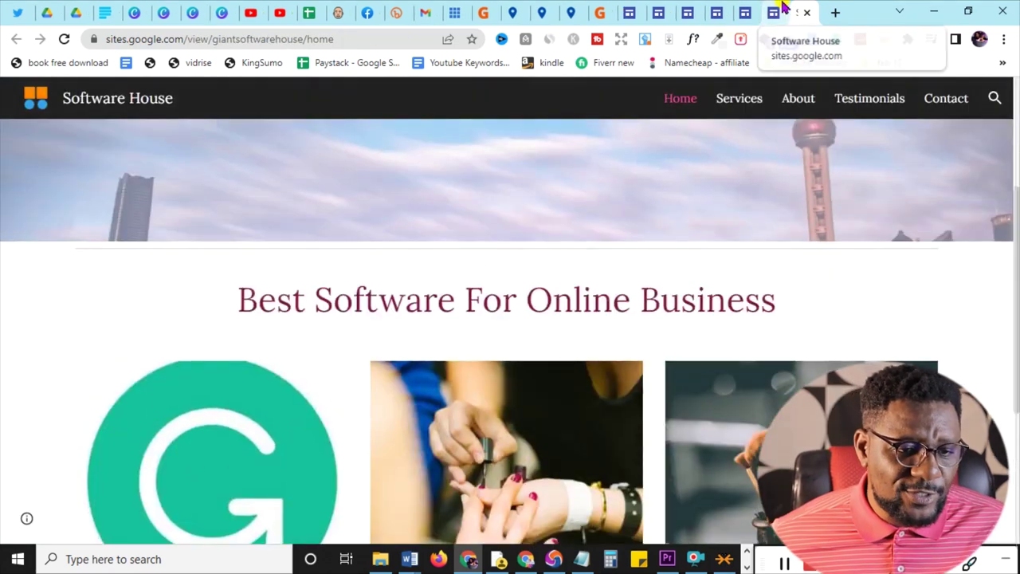
pyautogui.click(777, 11)
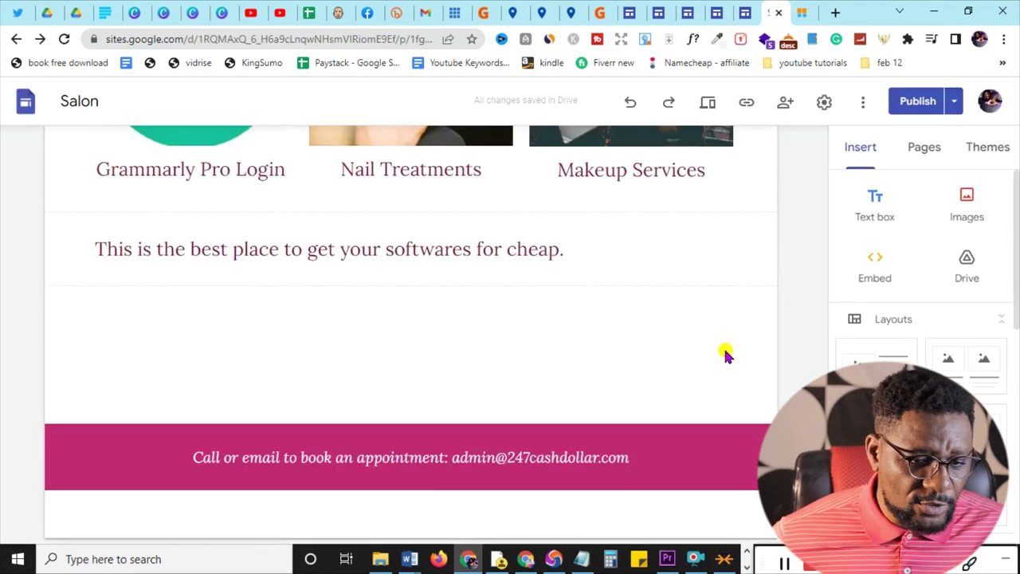
pyautogui.scroll(8, 723, 346)
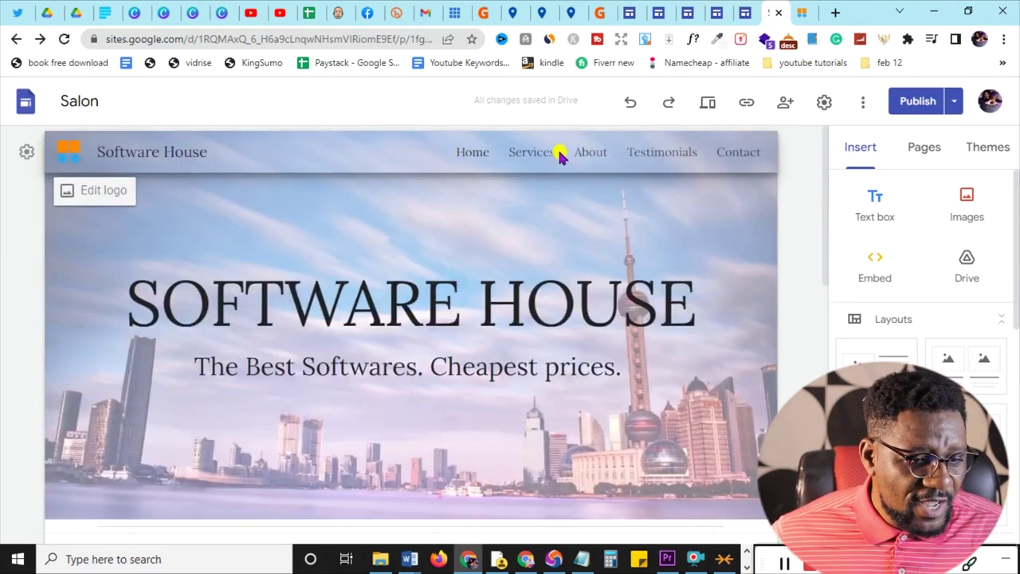
# - Review the edited page from the skyline banner down to the contact footer
pyautogui.click(666, 193)
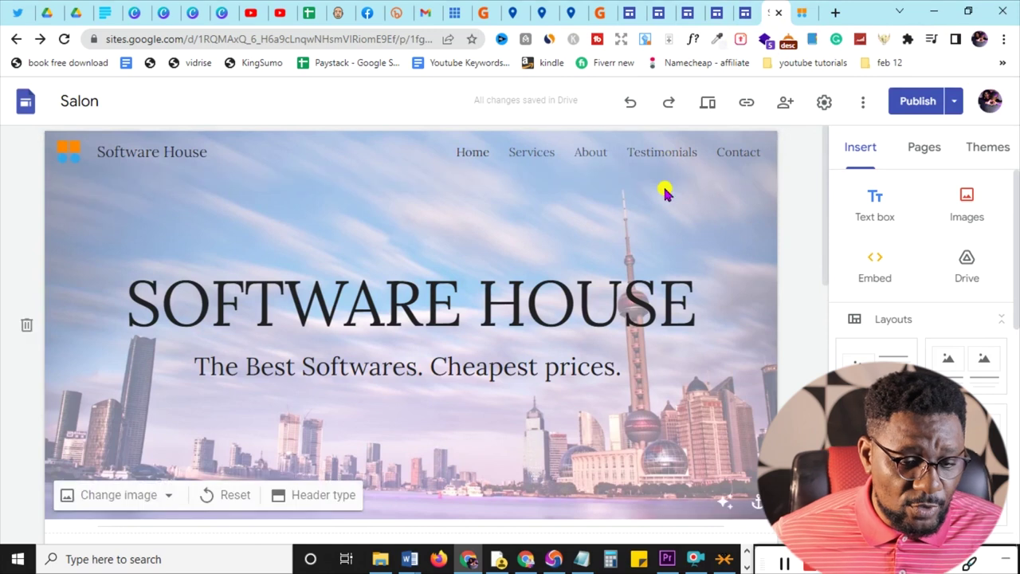
pyautogui.scroll(-8, 661, 188)
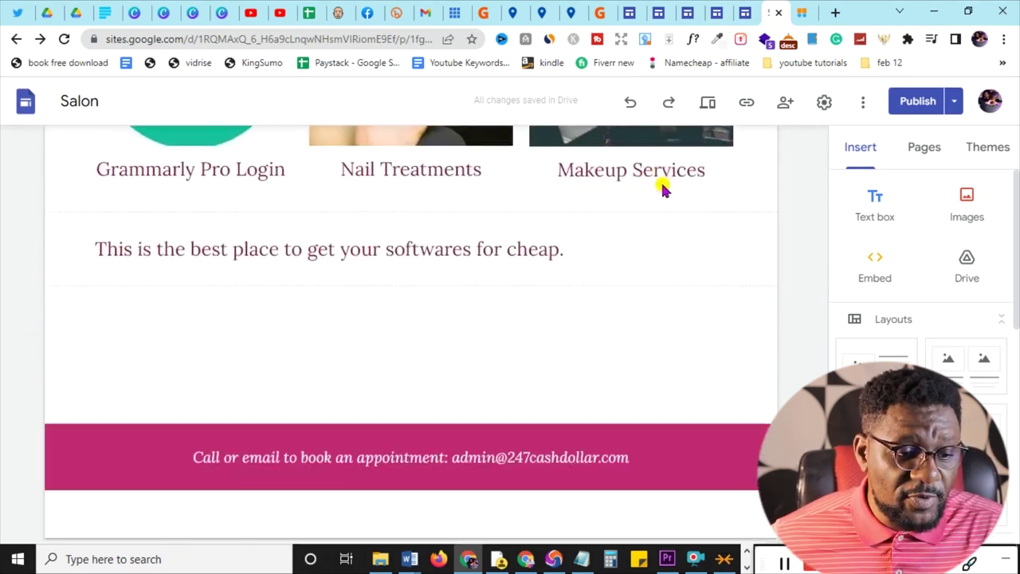
pyautogui.scroll(7, 663, 187)
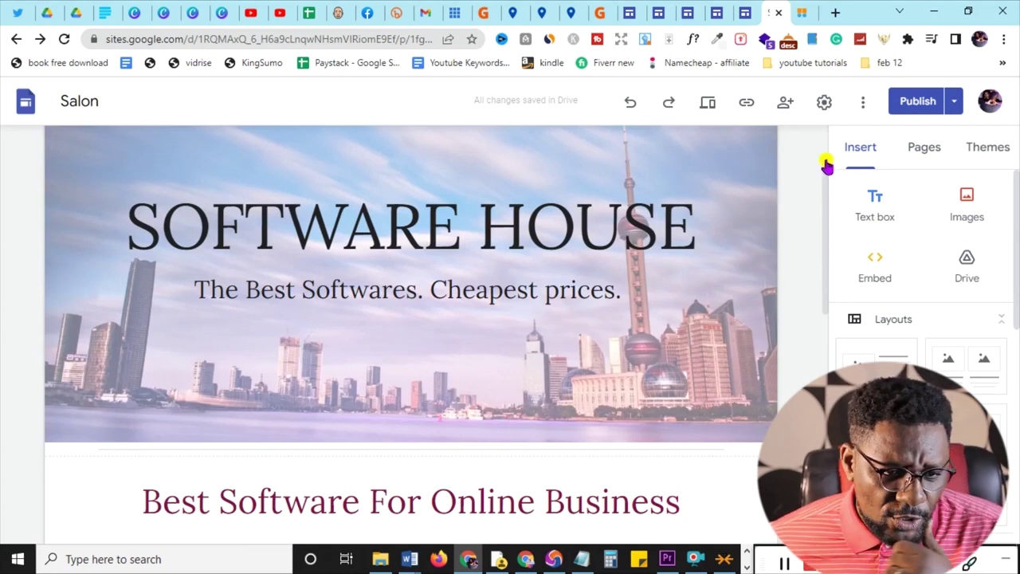
pyautogui.scroll(-7, 662, 298)
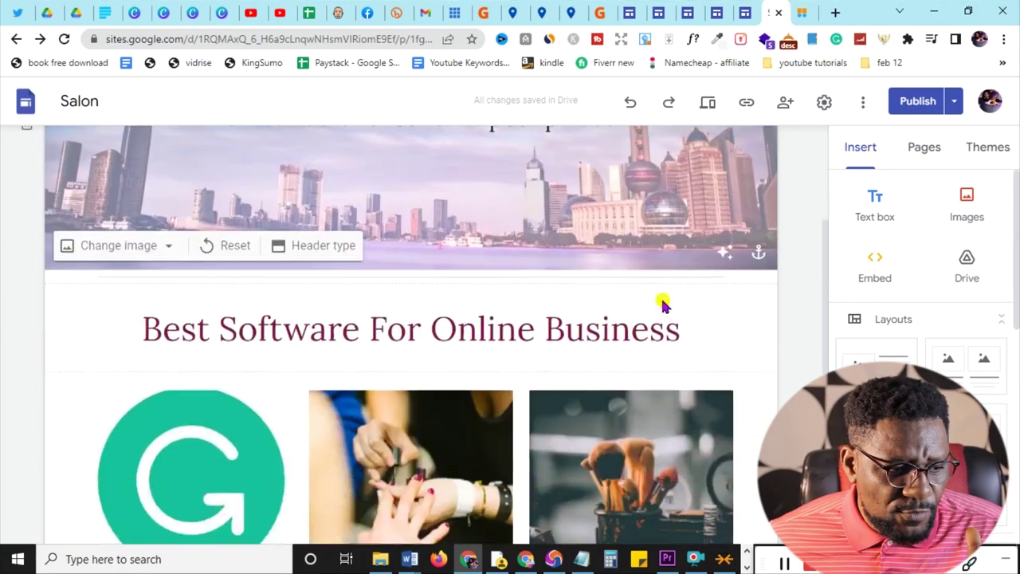
pyautogui.scroll(4, 662, 298)
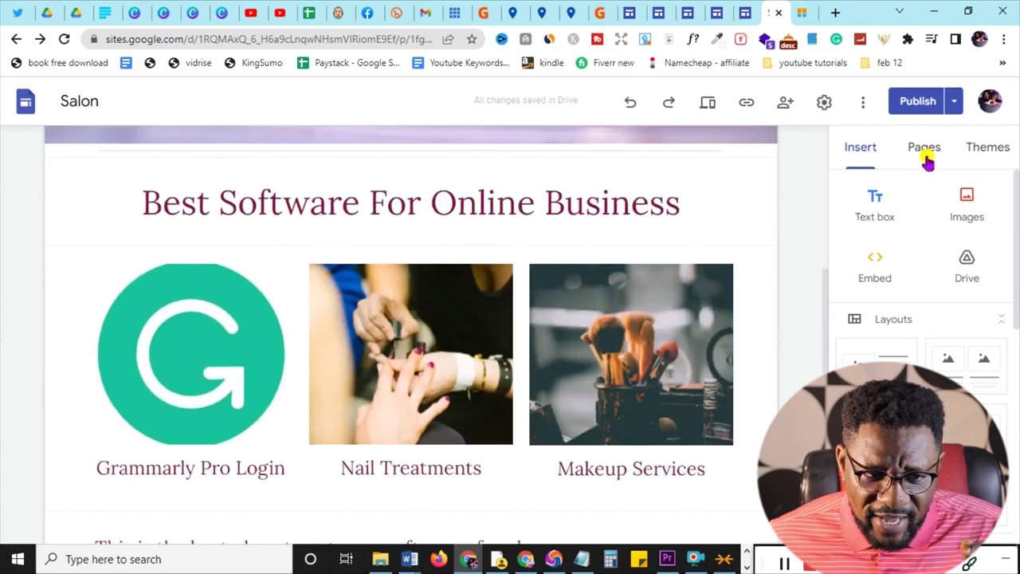
pyautogui.scroll(-4, 422, 298)
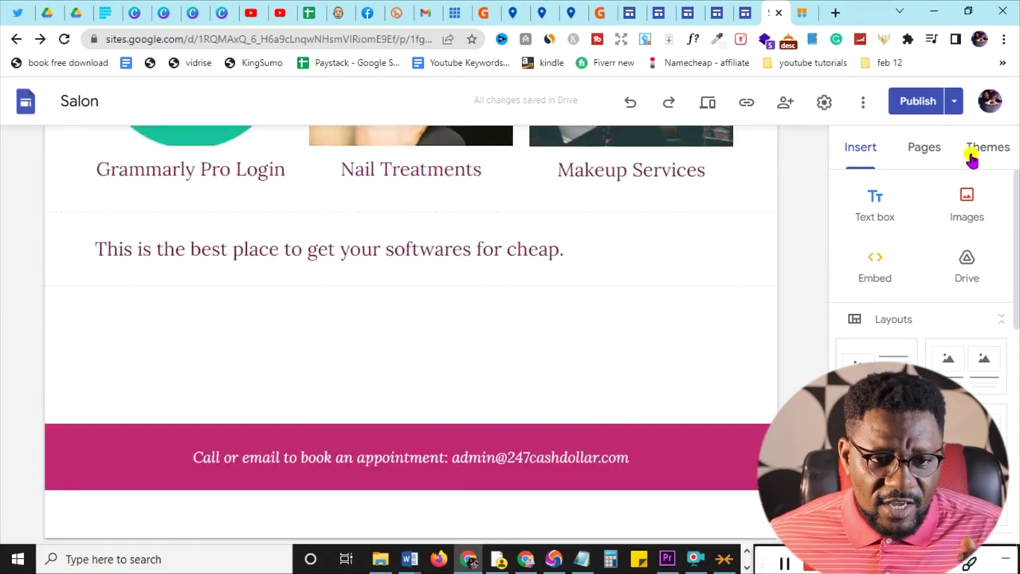
pyautogui.scroll(4, 621, 265)
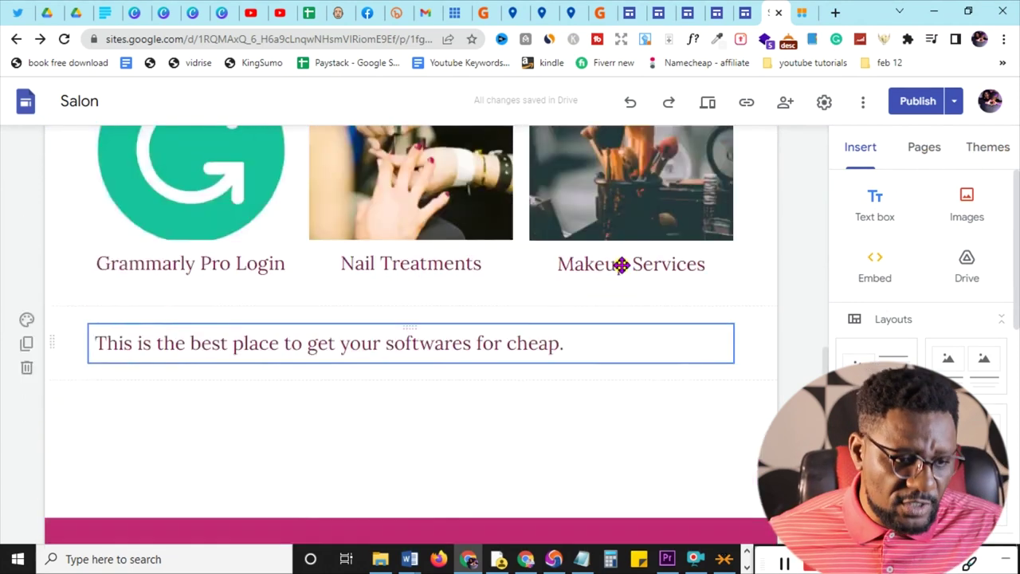
pyautogui.scroll(4, 621, 265)
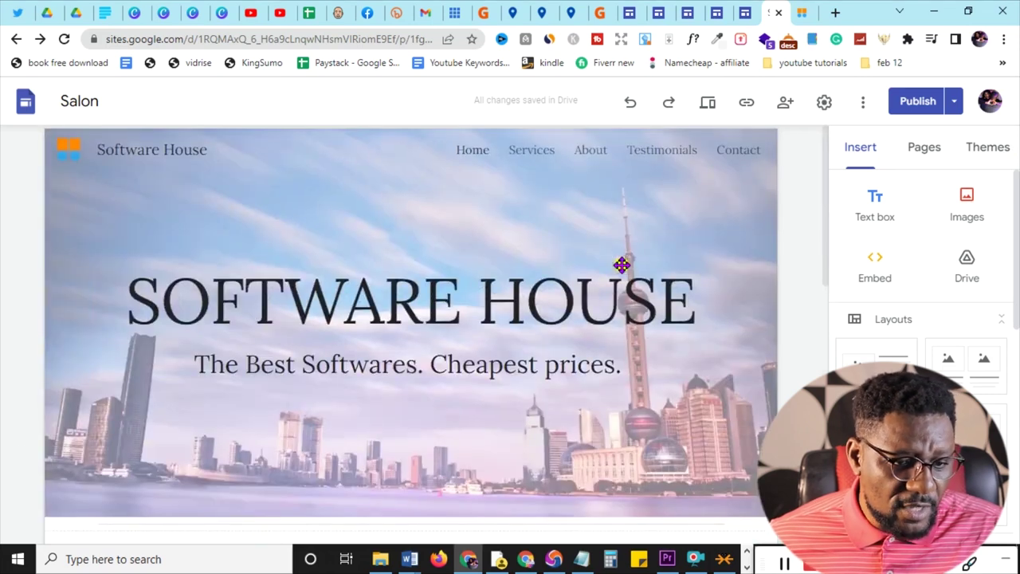
pyautogui.click(991, 151)
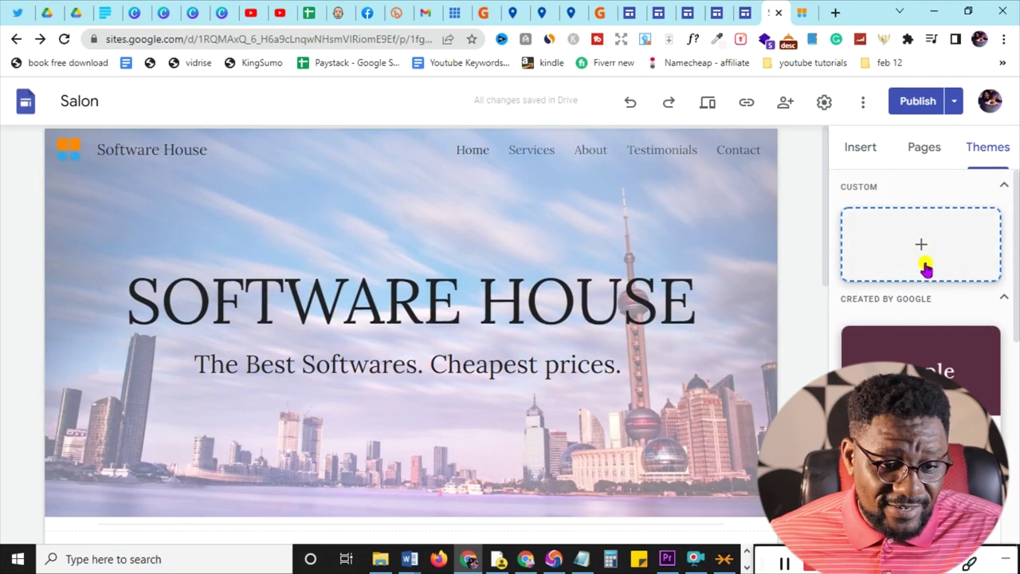
pyautogui.scroll(-2, 922, 268)
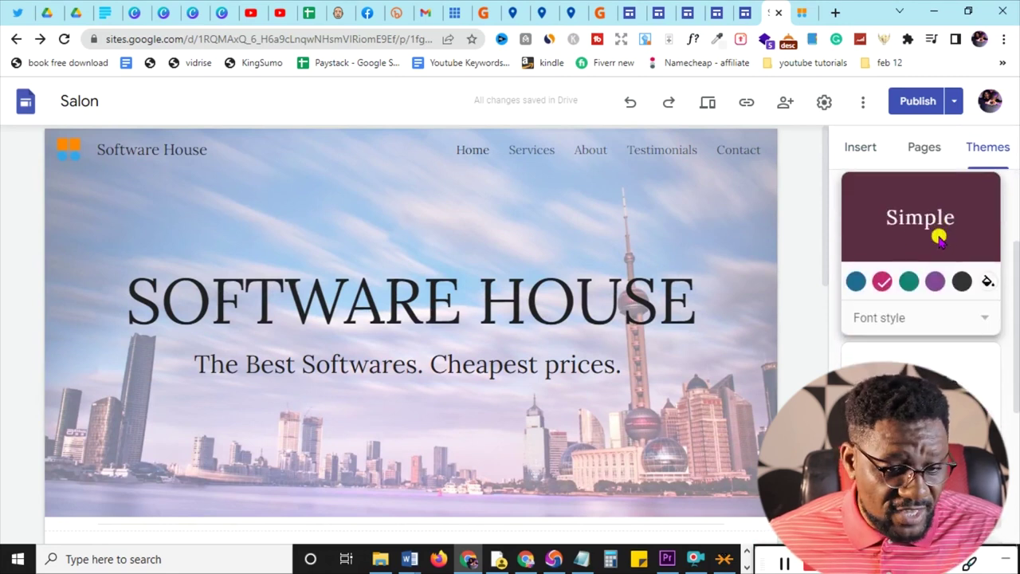
pyautogui.scroll(-2, 927, 231)
pyautogui.scroll(2, 927, 235)
pyautogui.scroll(-2, 933, 239)
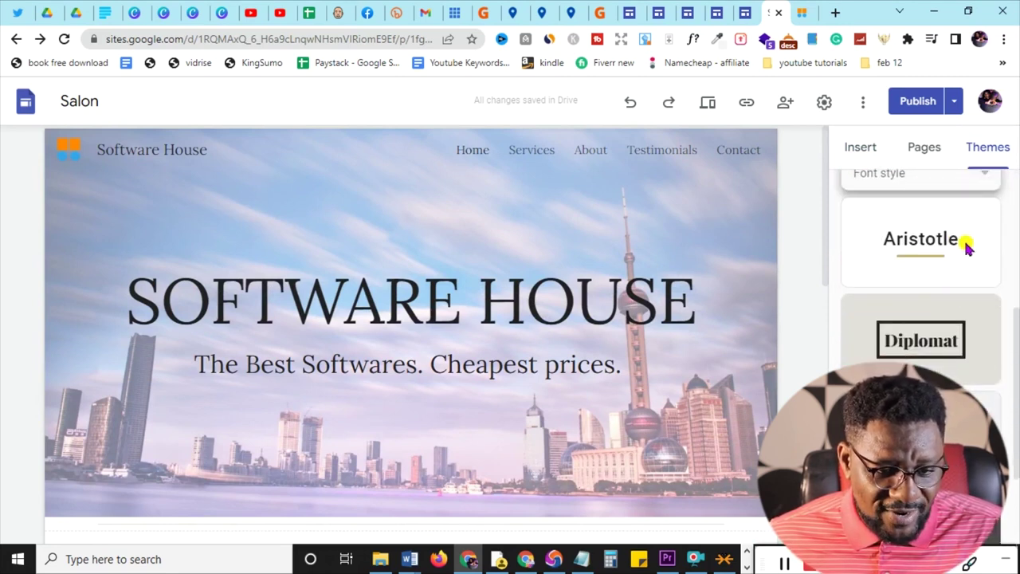
pyautogui.scroll(-2, 945, 357)
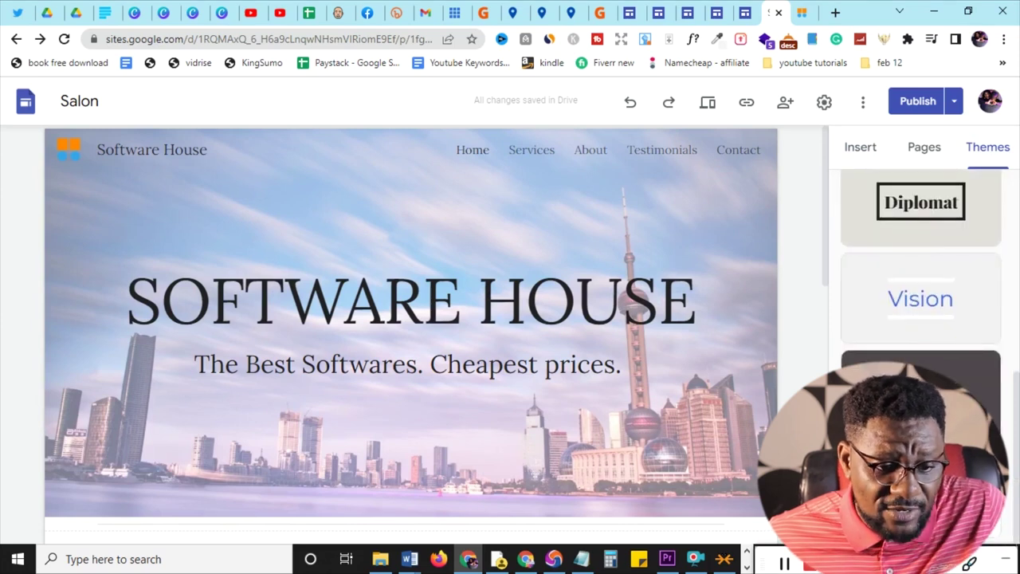
pyautogui.scroll(5, 928, 307)
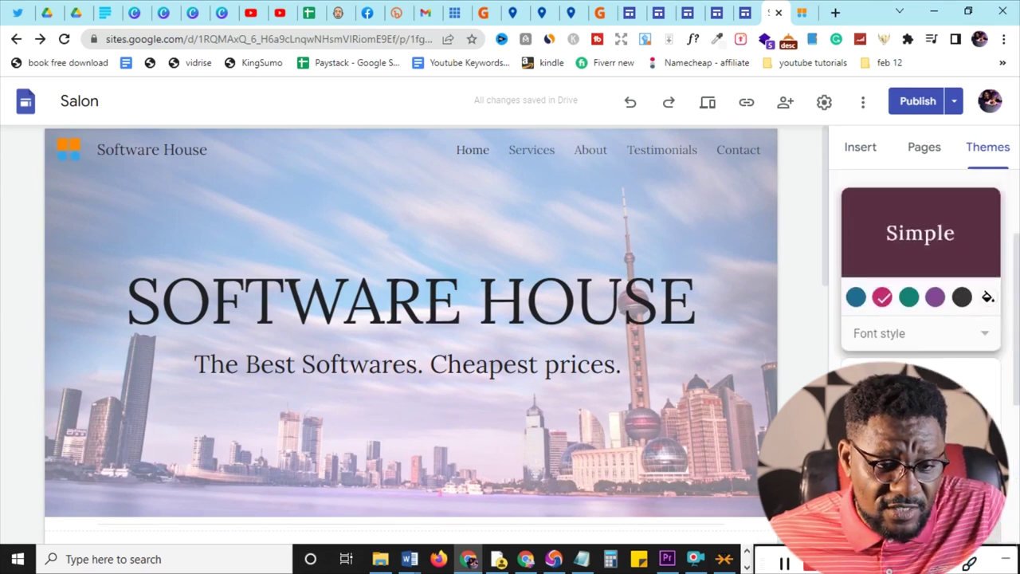
pyautogui.click(864, 148)
pyautogui.scroll(-5, 520, 295)
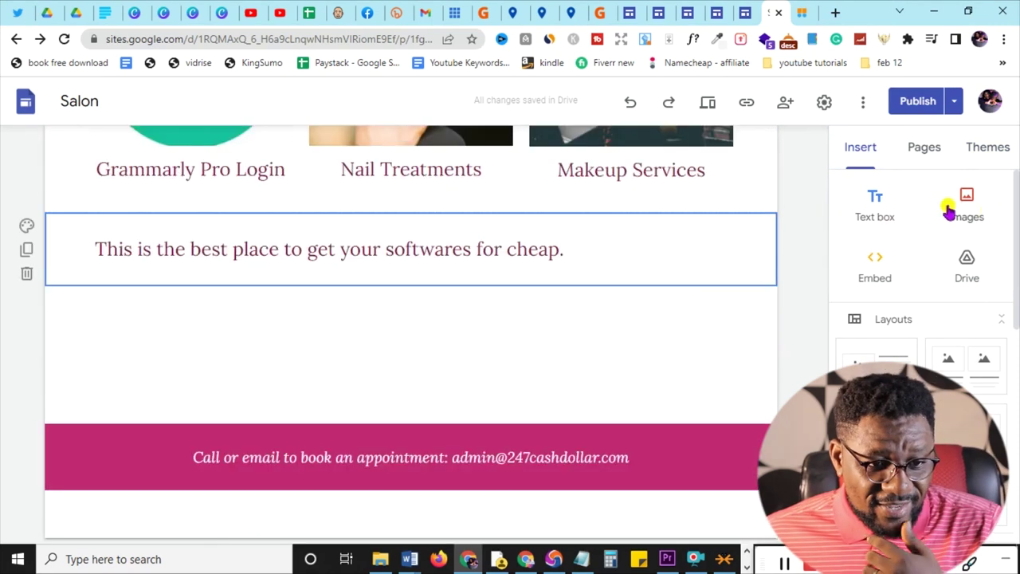
pyautogui.click(876, 200)
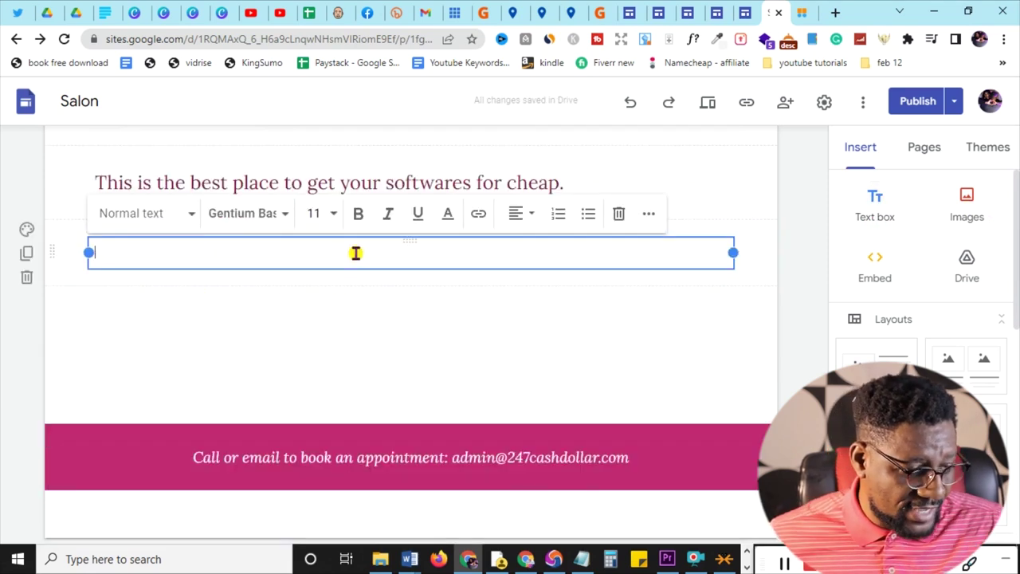
pyautogui.write('the')
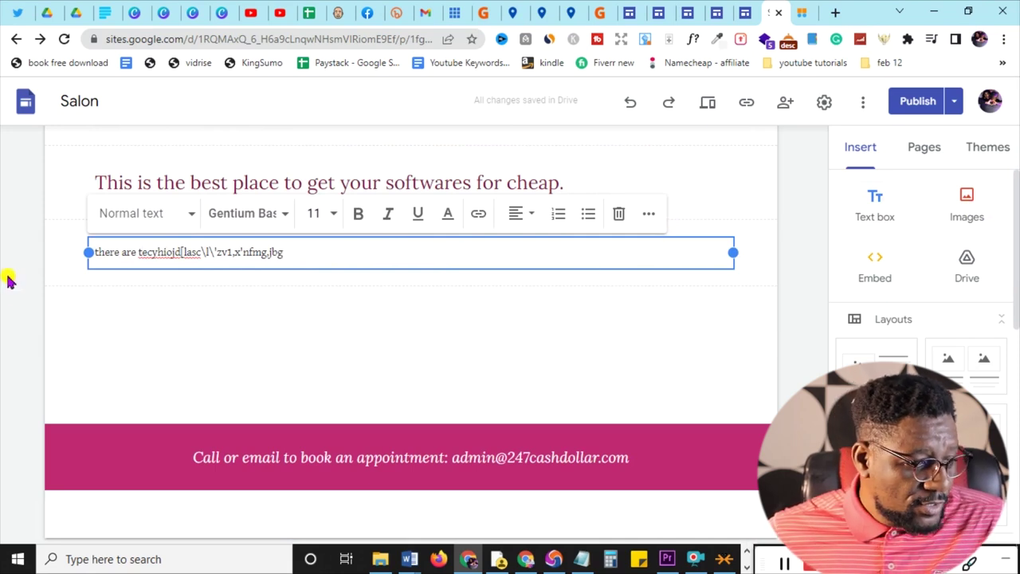
pyautogui.moveTo(61, 260)
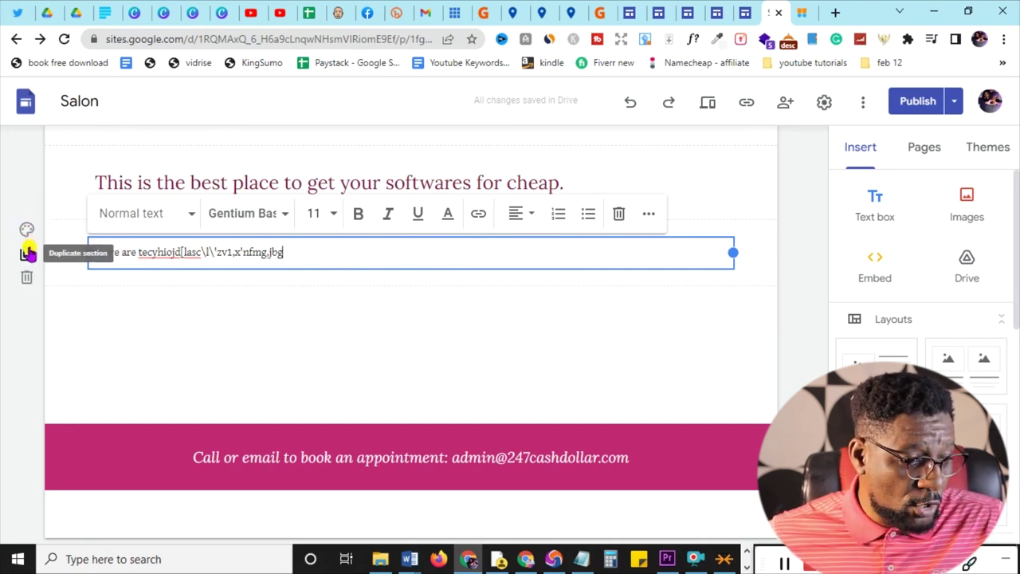
pyautogui.click(27, 279)
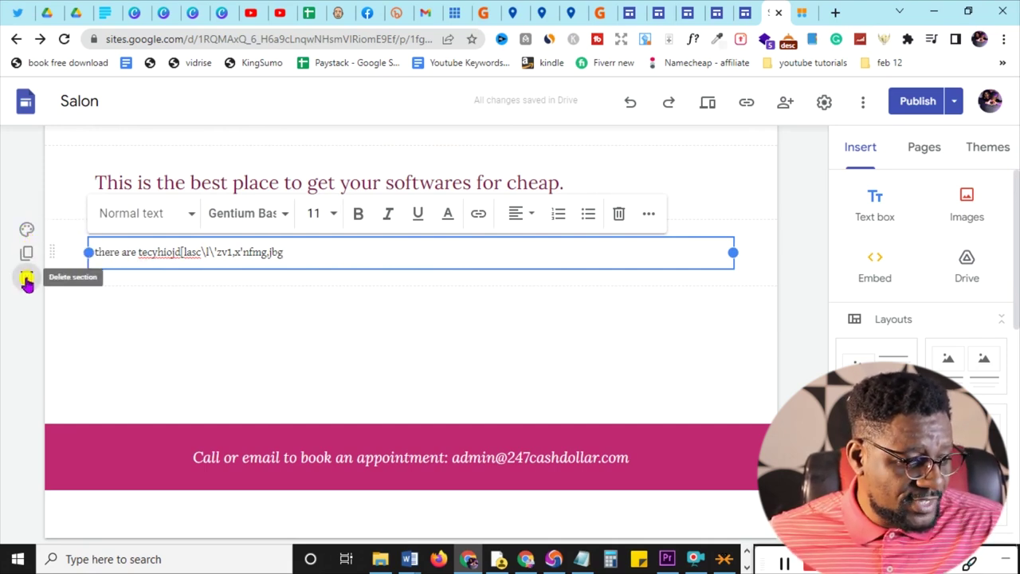
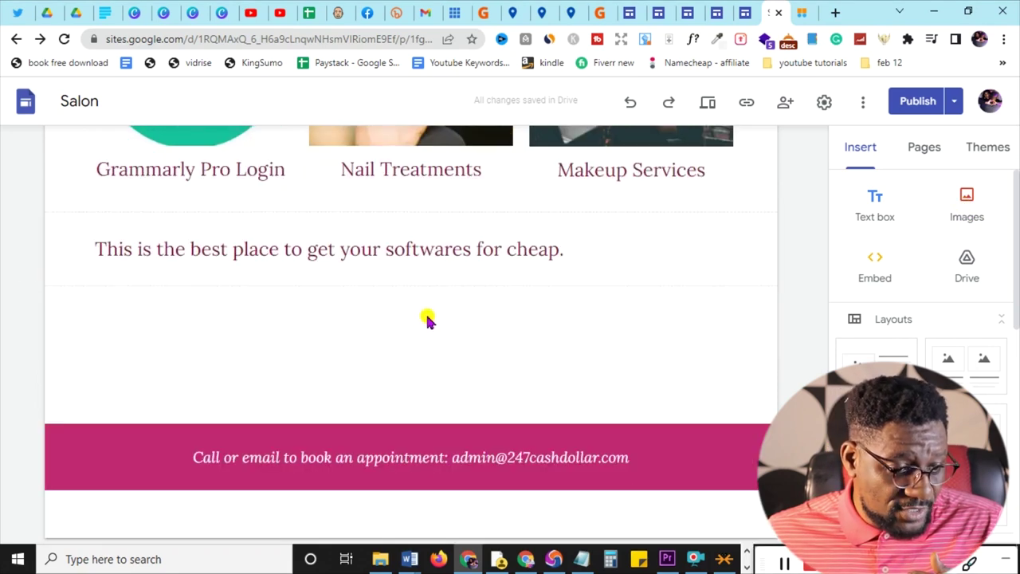
pyautogui.doubleClick(428, 319)
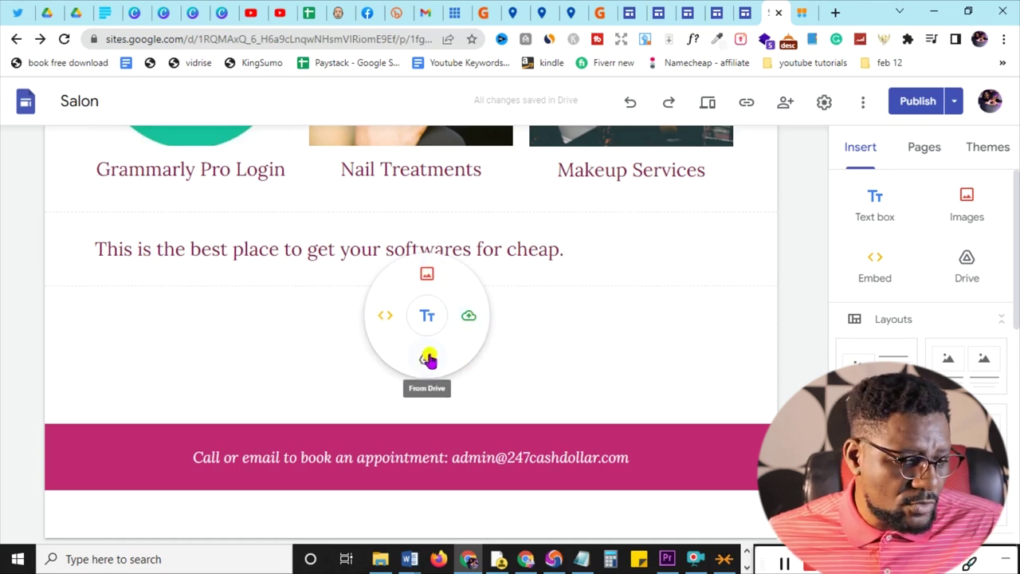
pyautogui.click(428, 276)
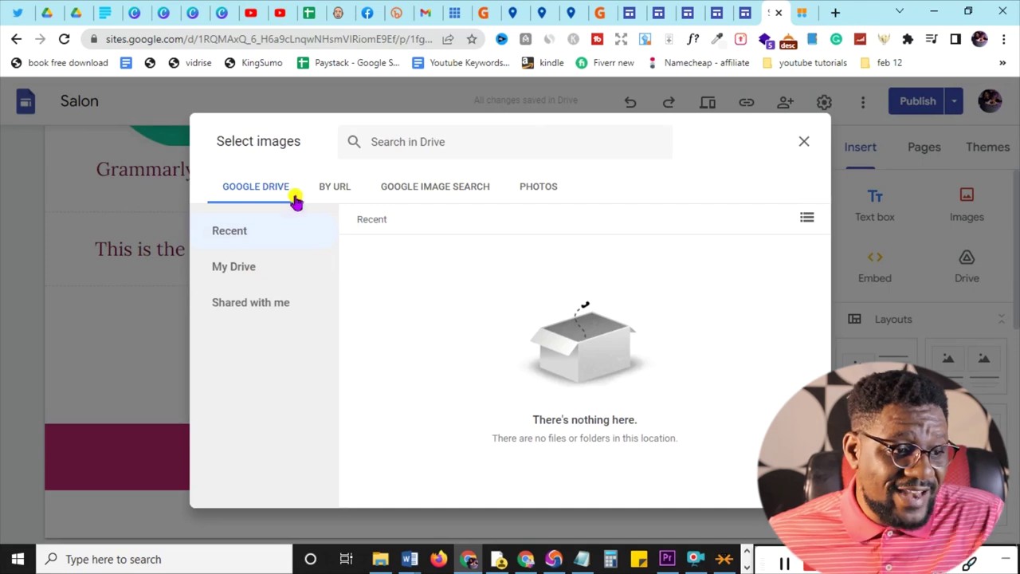
pyautogui.click(805, 147)
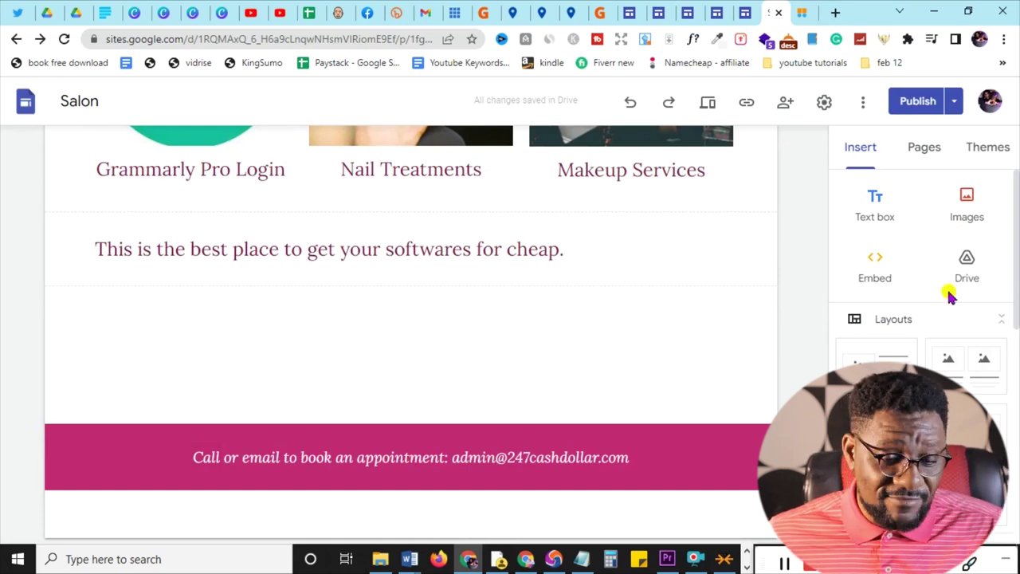
pyautogui.click(968, 200)
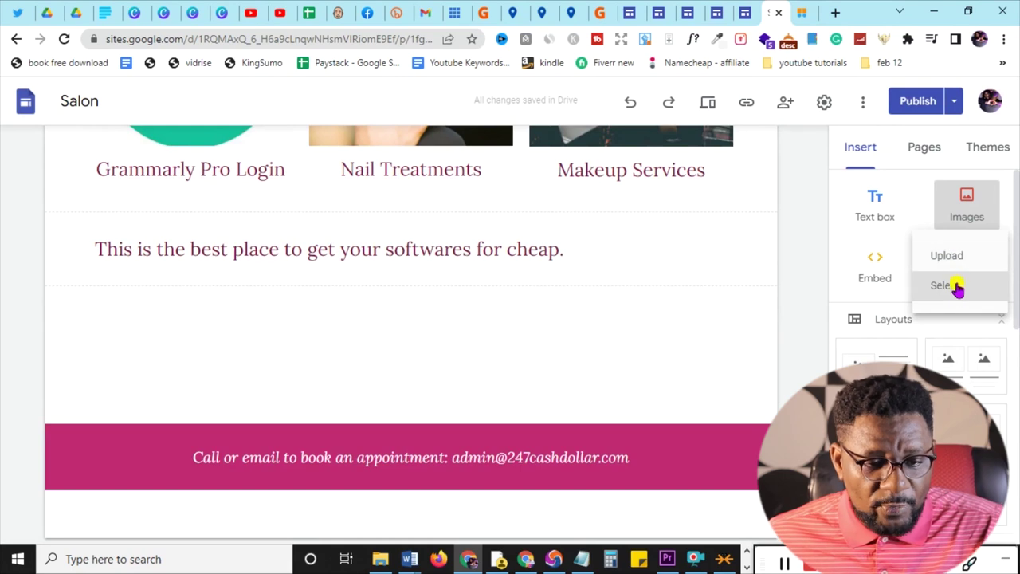
# - Upload the Free Landing Page thumbnail image from the computer into the section below the tagline
pyautogui.click(945, 257)
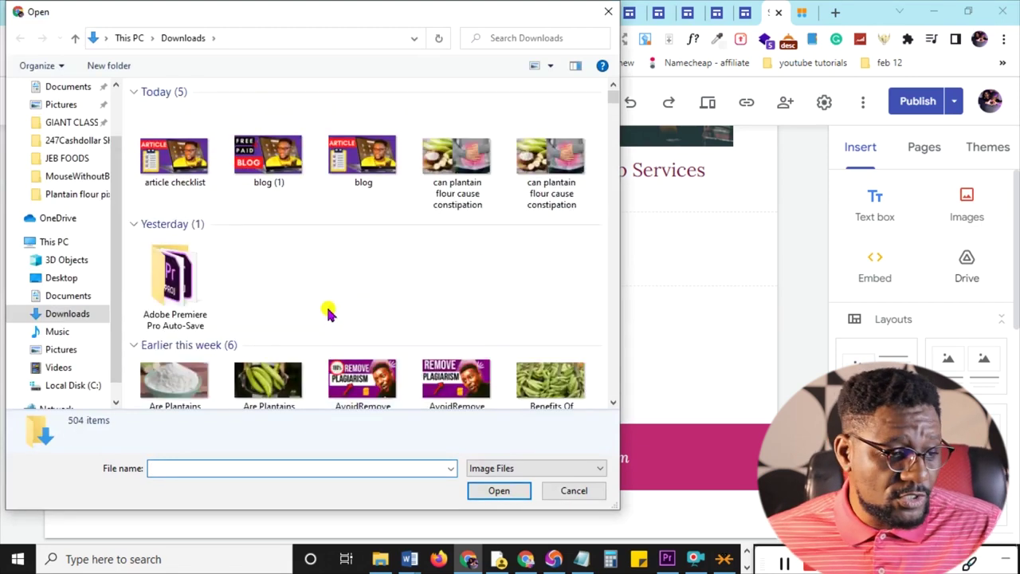
pyautogui.doubleClick(335, 275)
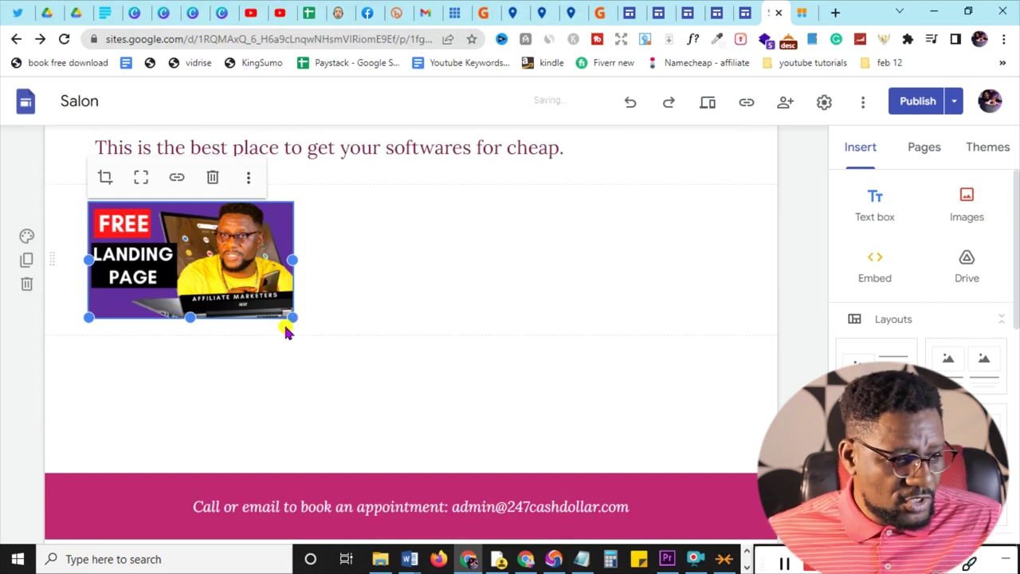
# - Enlarge the Free Landing Page image, wider and then taller, so it shows in full
pyautogui.moveTo(294, 319); pyautogui.dragTo(653, 446)
pyautogui.moveTo(575, 368); pyautogui.dragTo(577, 366)
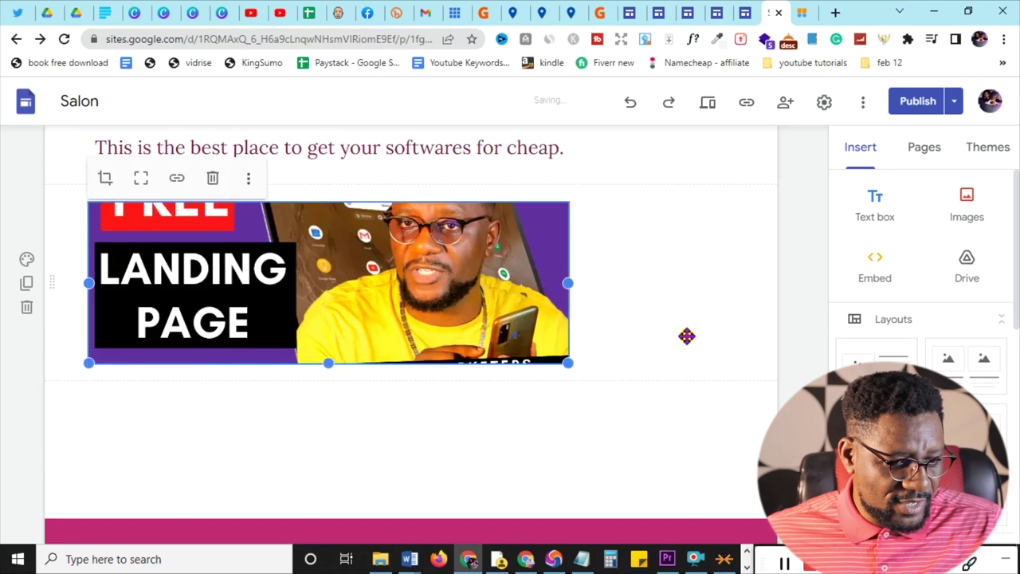
pyautogui.scroll(1, 606, 340)
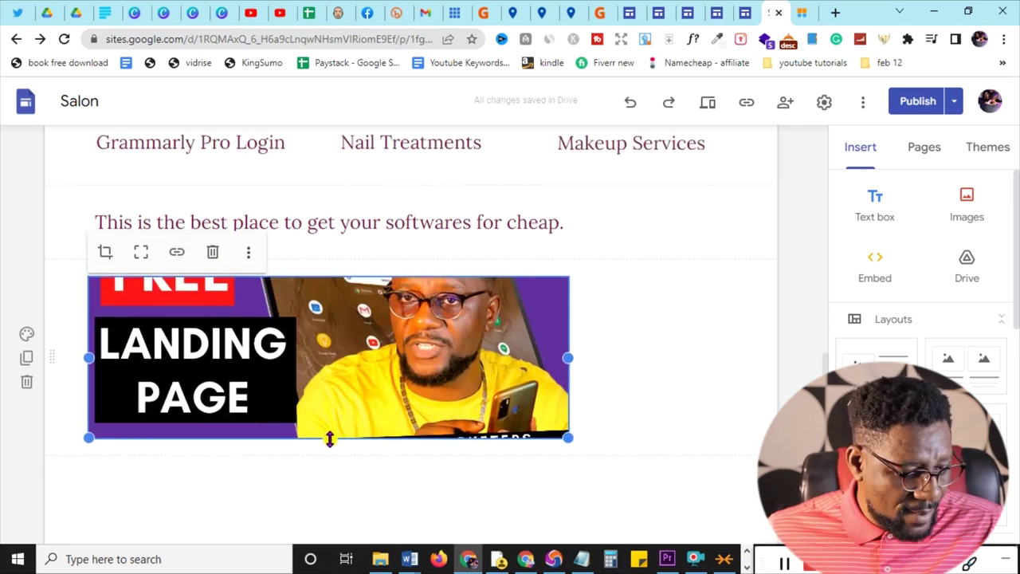
pyautogui.moveTo(326, 448); pyautogui.dragTo(309, 566)
# - Open the Review changes and publish screen for the updated Home page
pyautogui.scroll(-2, 712, 326)
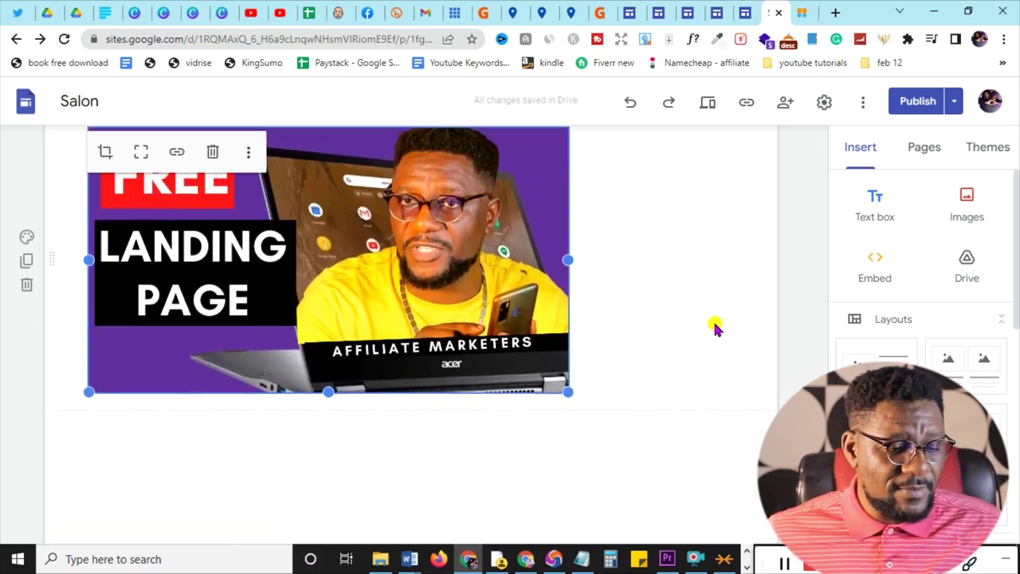
pyautogui.scroll(-2, 715, 328)
pyautogui.click(917, 100)
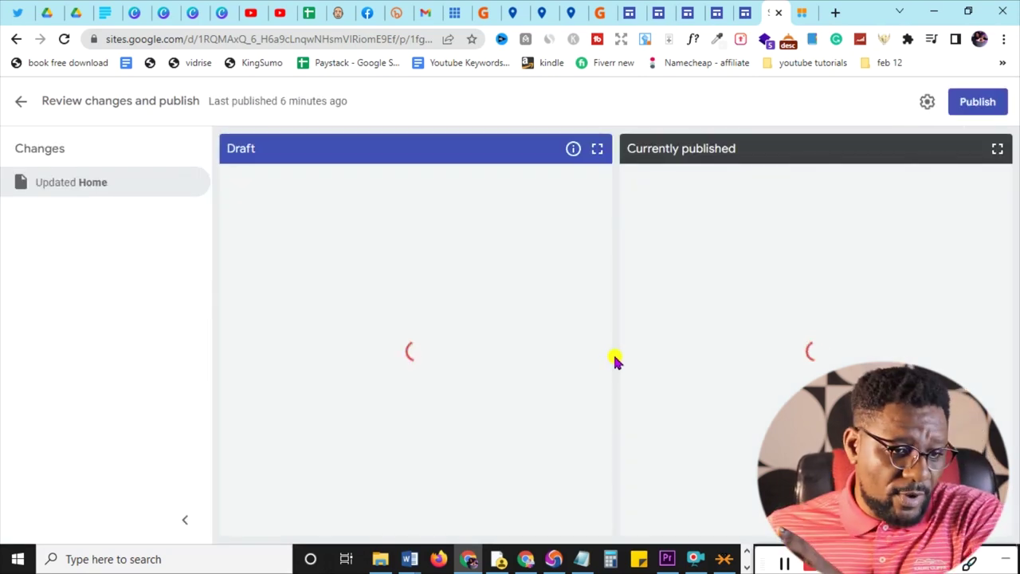
# - Compare the Draft and Currently published previews, then publish the site with the new image
pyautogui.scroll(-10, 463, 223)
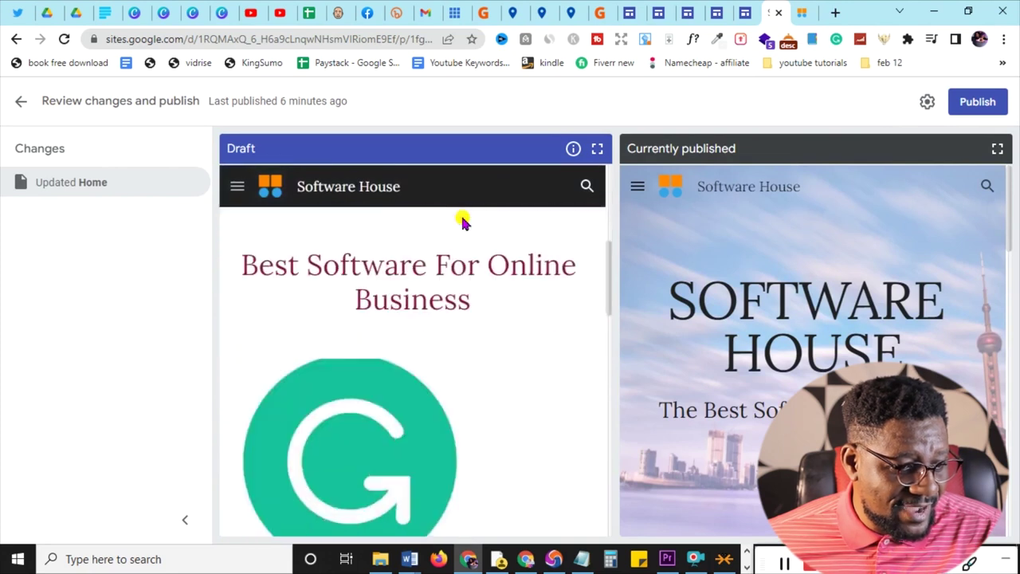
pyautogui.scroll(-10, 463, 223)
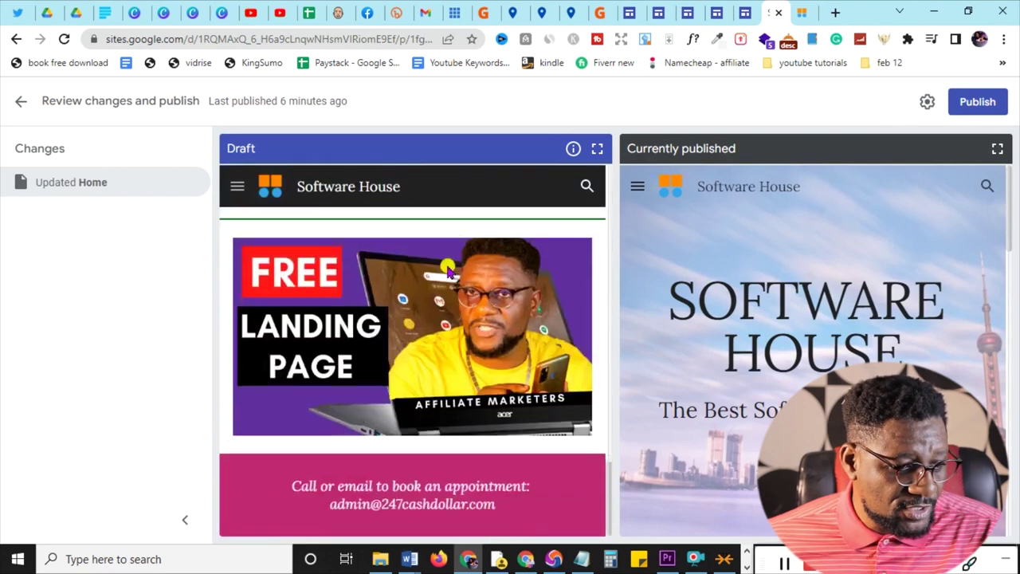
pyautogui.scroll(-10, 831, 231)
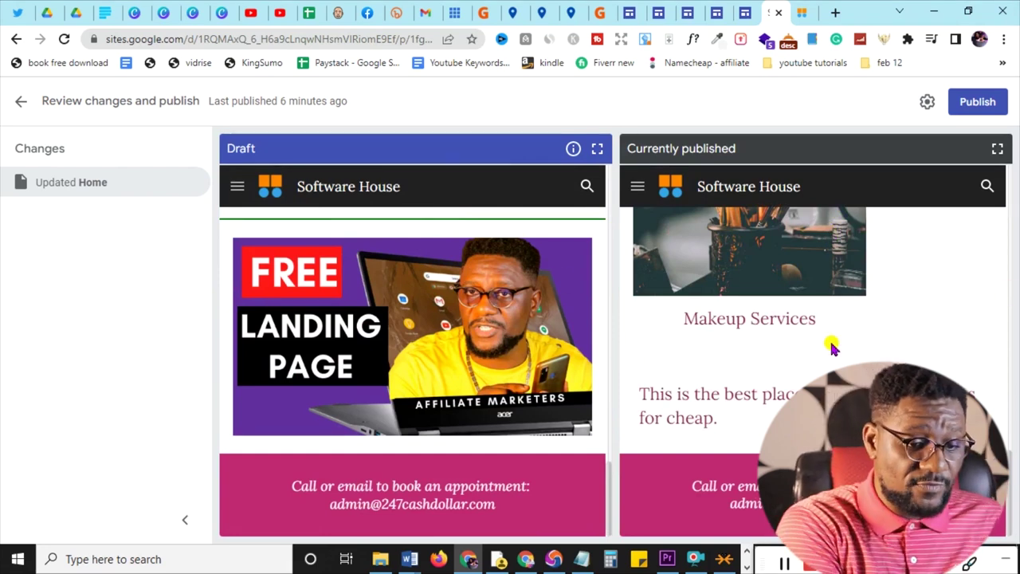
pyautogui.click(977, 102)
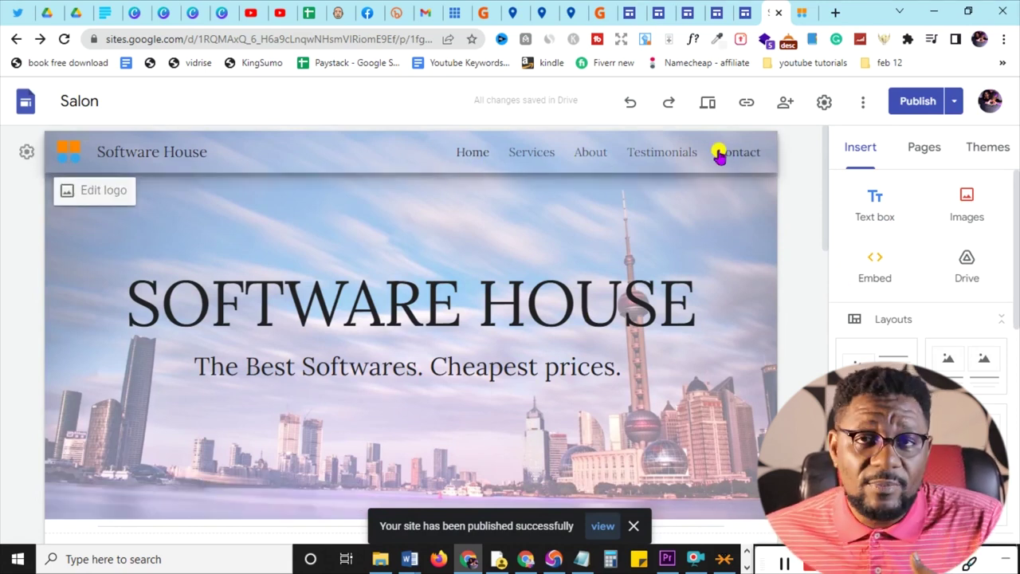
# - Hide the Contact page from the site navigation, then start a new page
pyautogui.click(925, 144)
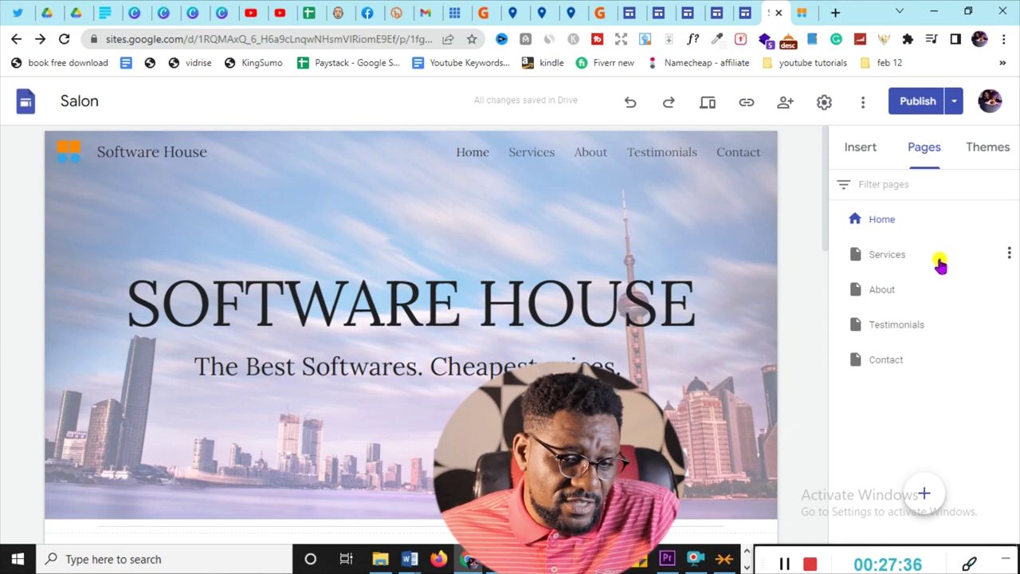
pyautogui.click(1008, 359)
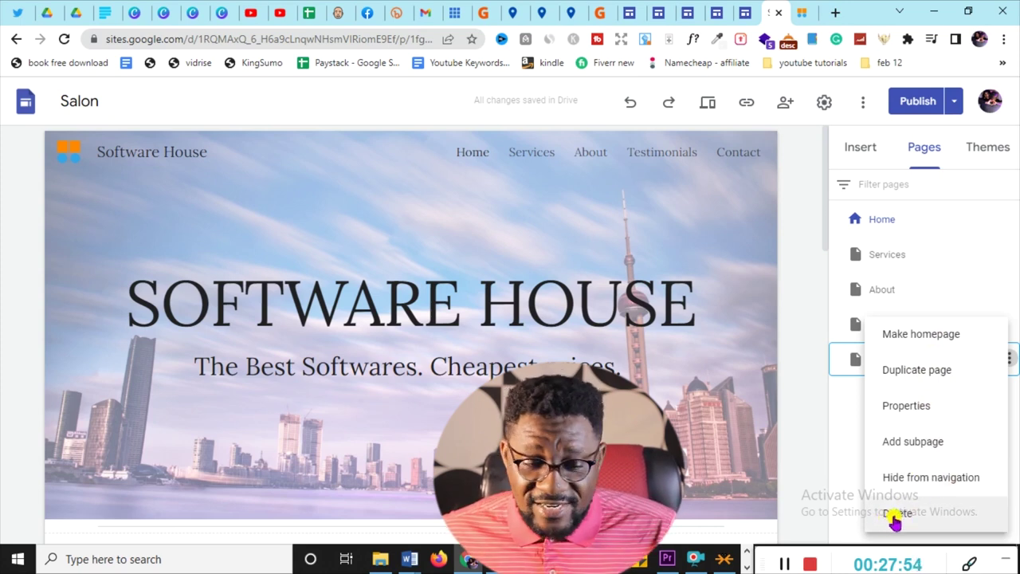
pyautogui.click(918, 483)
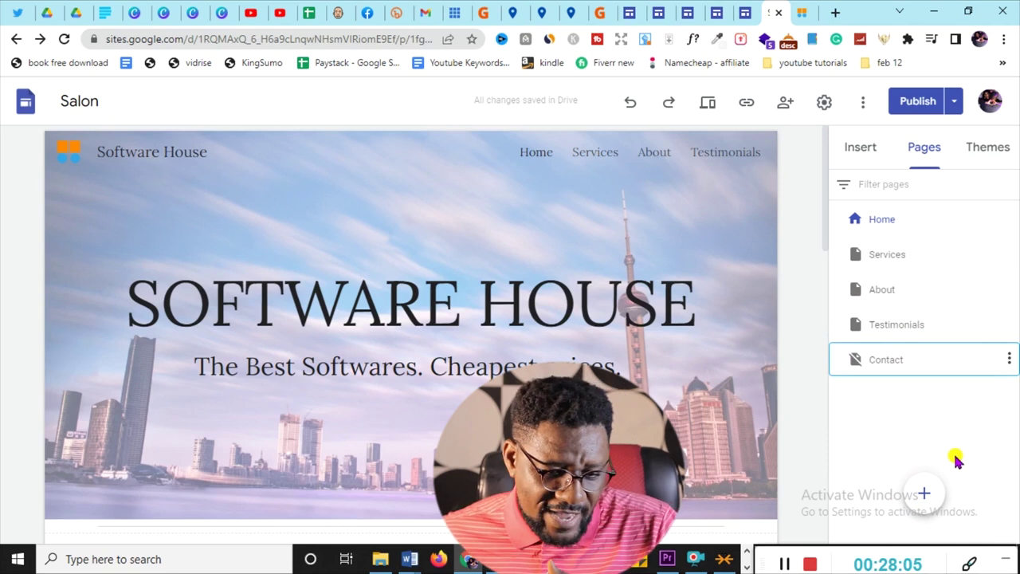
pyautogui.moveTo(923, 495)
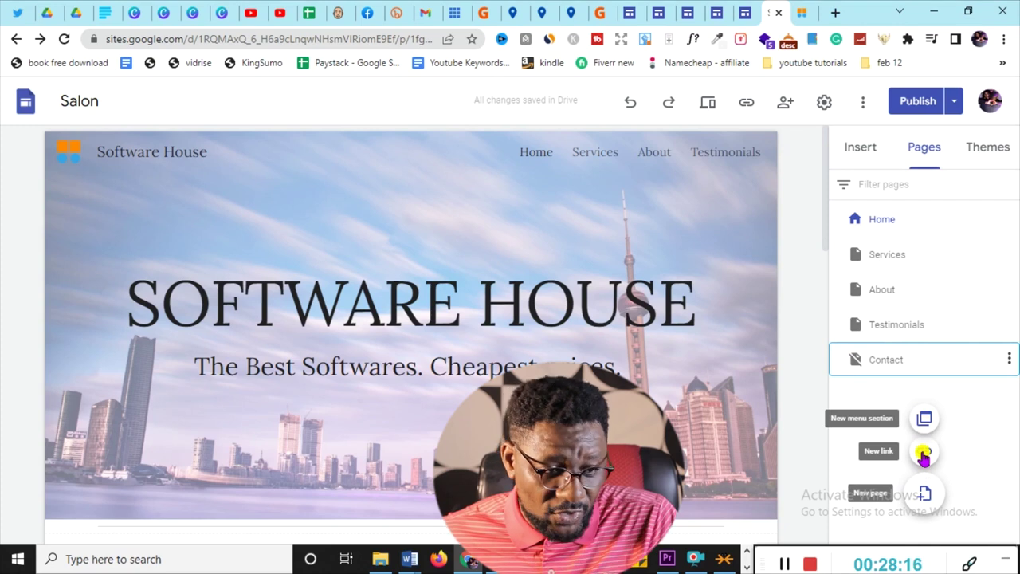
pyautogui.click(924, 496)
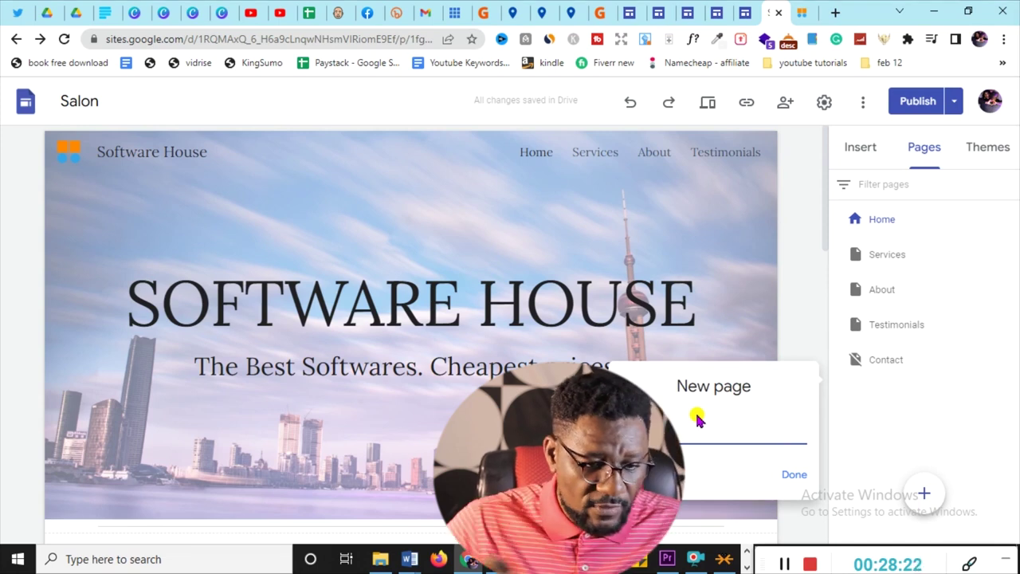
# - Create the new page named Blog and bring up its options menu
pyautogui.click(794, 475)
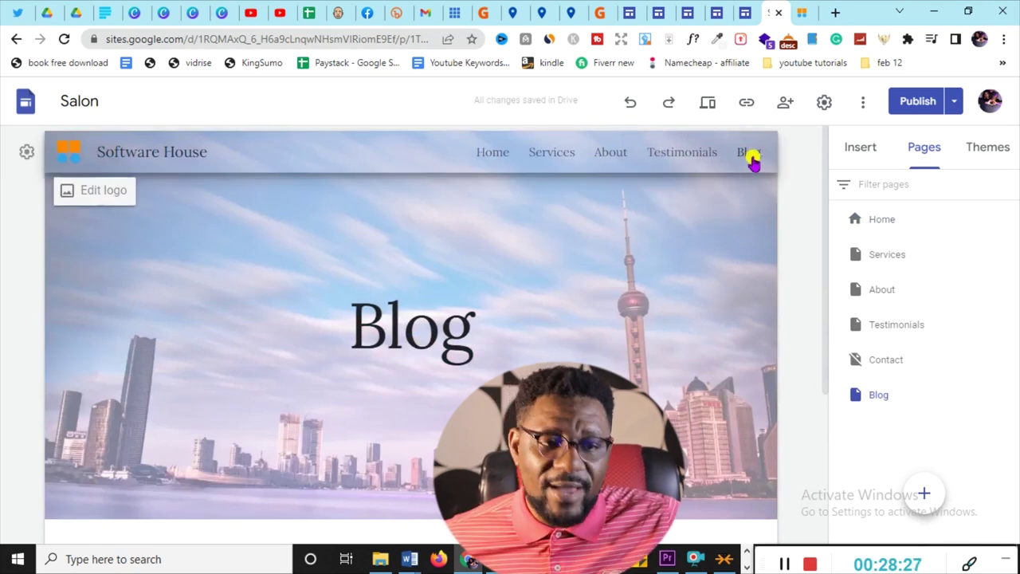
pyautogui.scroll(-3, 530, 290)
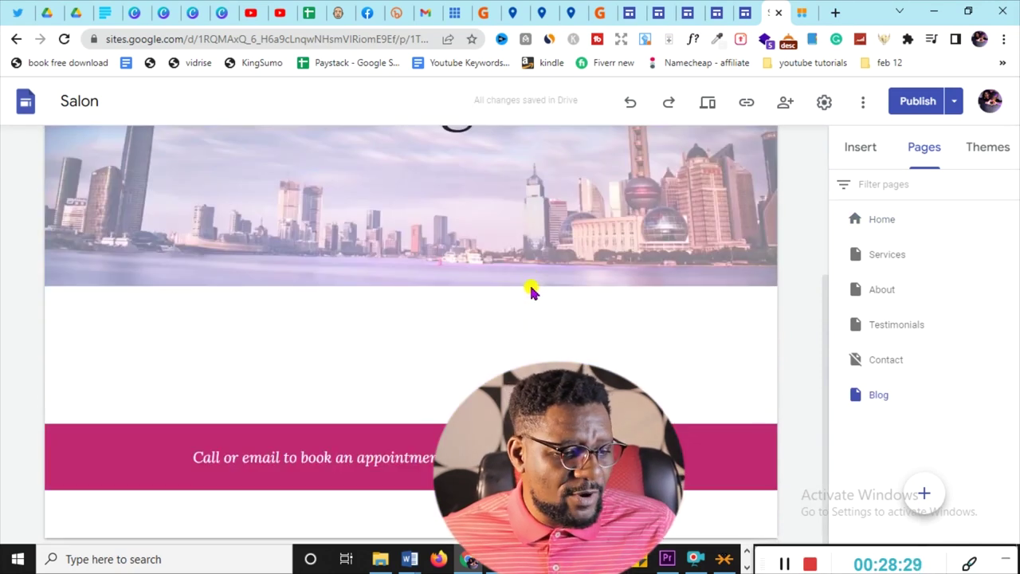
pyautogui.scroll(3, 538, 291)
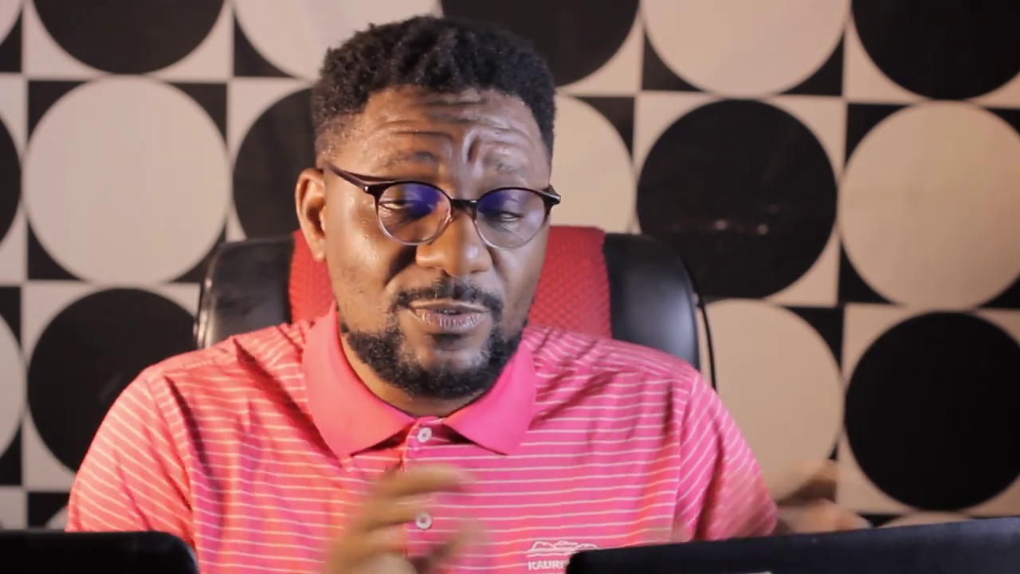
pyautogui.click(1009, 394)
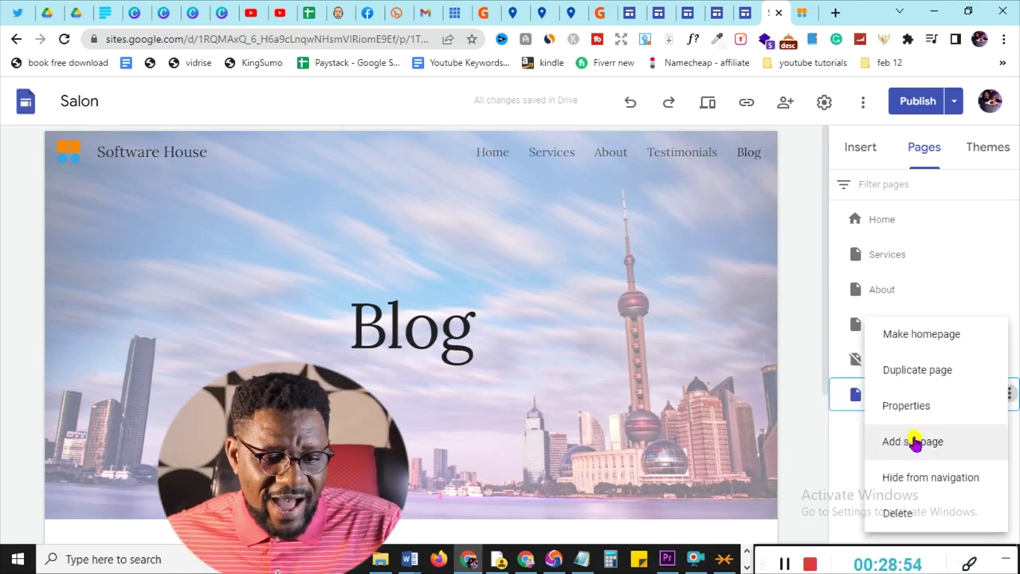
# - Add a subpage under Blog and switch to the Shareasell Merchant Approval article tab
pyautogui.click(912, 445)
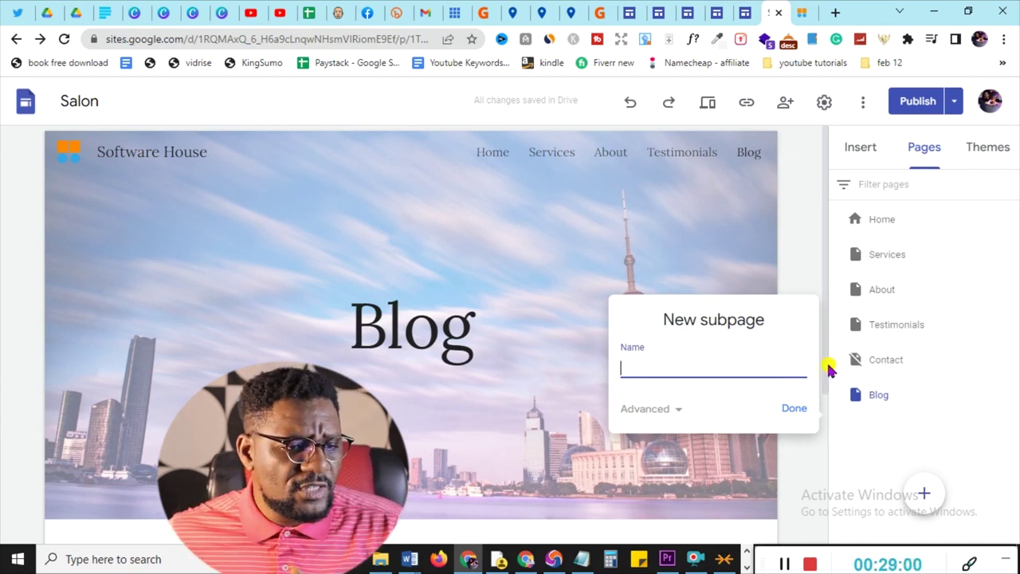
pyautogui.click(542, 13)
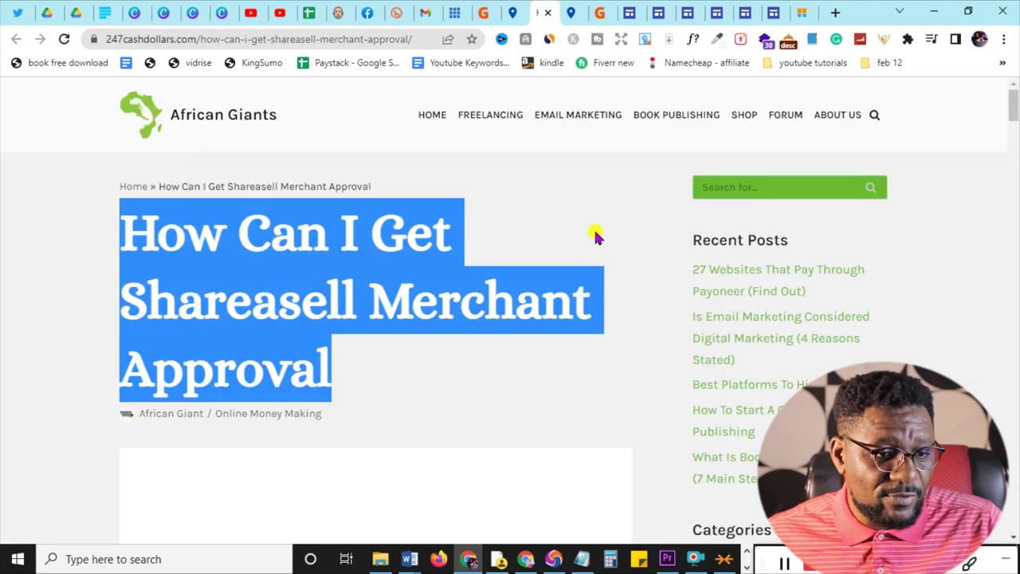
# - Go back from the article to the Google Sites editor tab
pyautogui.click(801, 12)
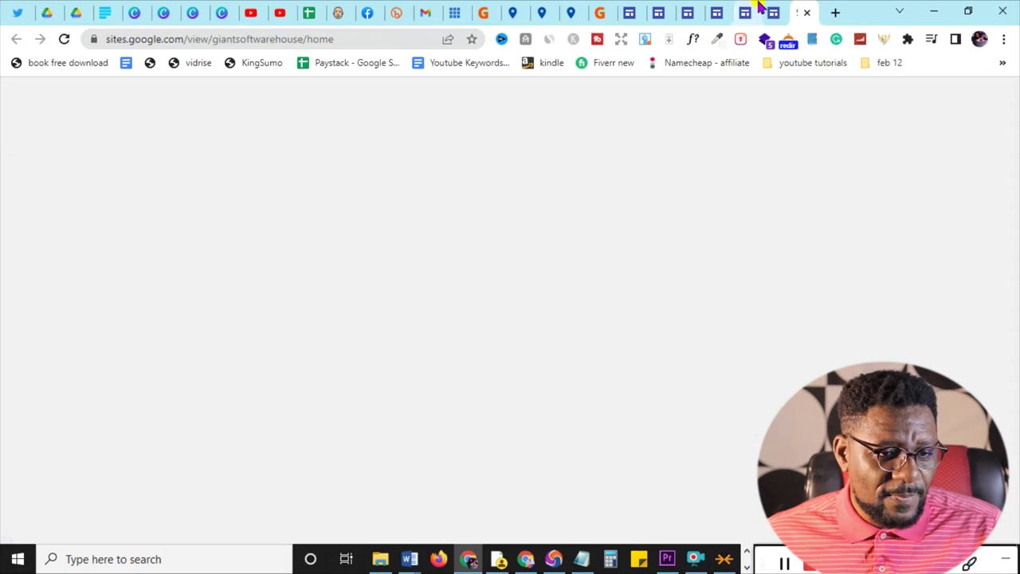
pyautogui.click(773, 11)
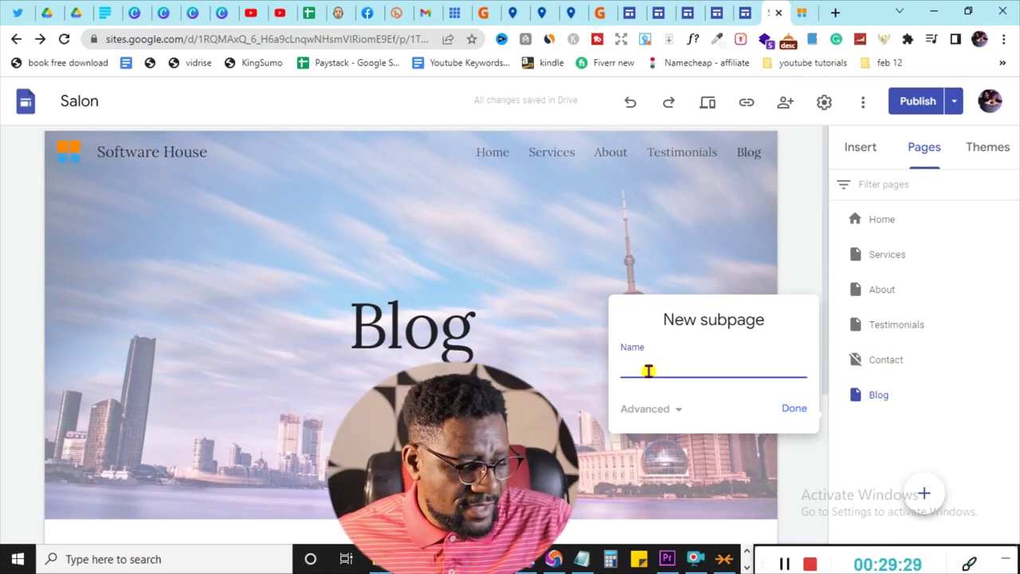
# - Name the Blog subpage with the pasted title 'How Can I Get Shareasell Merchant Approval'
pyautogui.write('I Get Shareasell Merchant Approval')
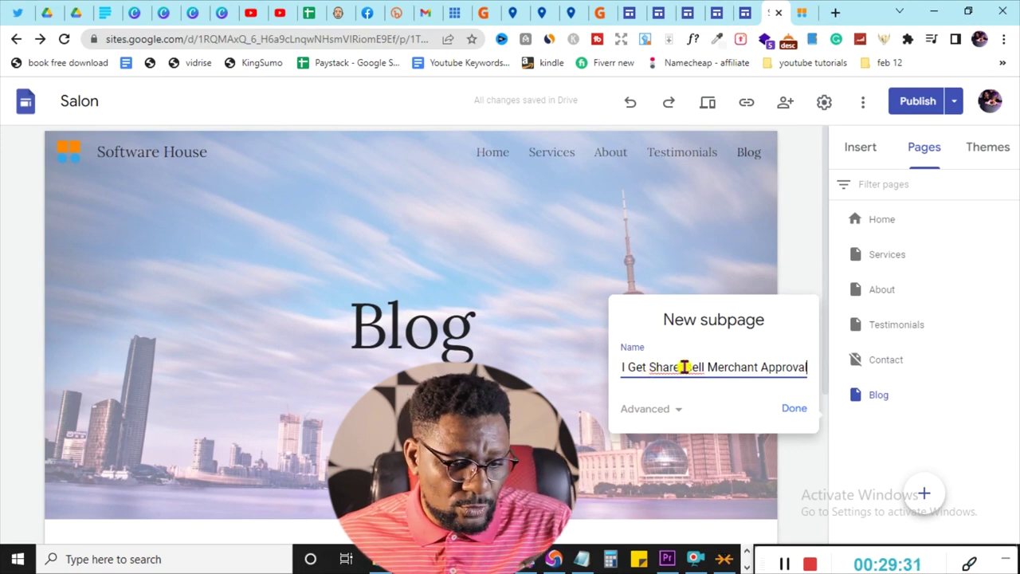
pyautogui.click(792, 409)
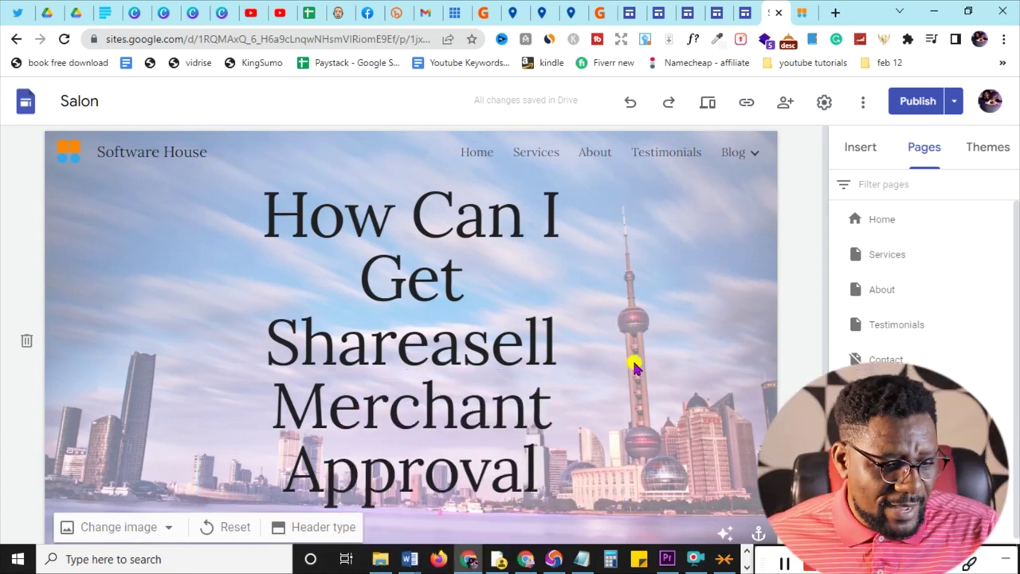
pyautogui.moveTo(742, 156)
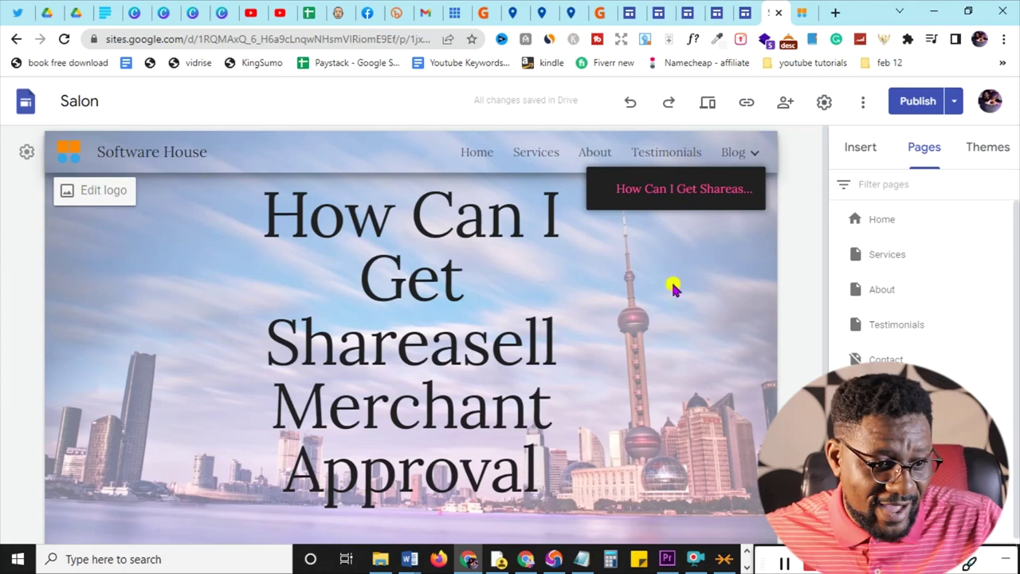
# - Insert an empty text box into the blank section under the title banner
pyautogui.scroll(-3, 707, 337)
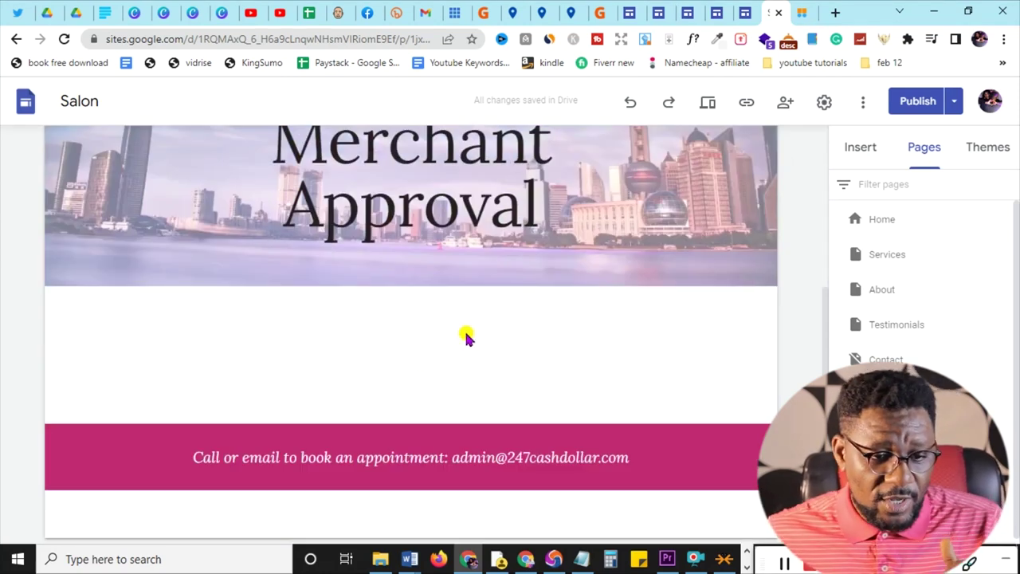
pyautogui.click(858, 151)
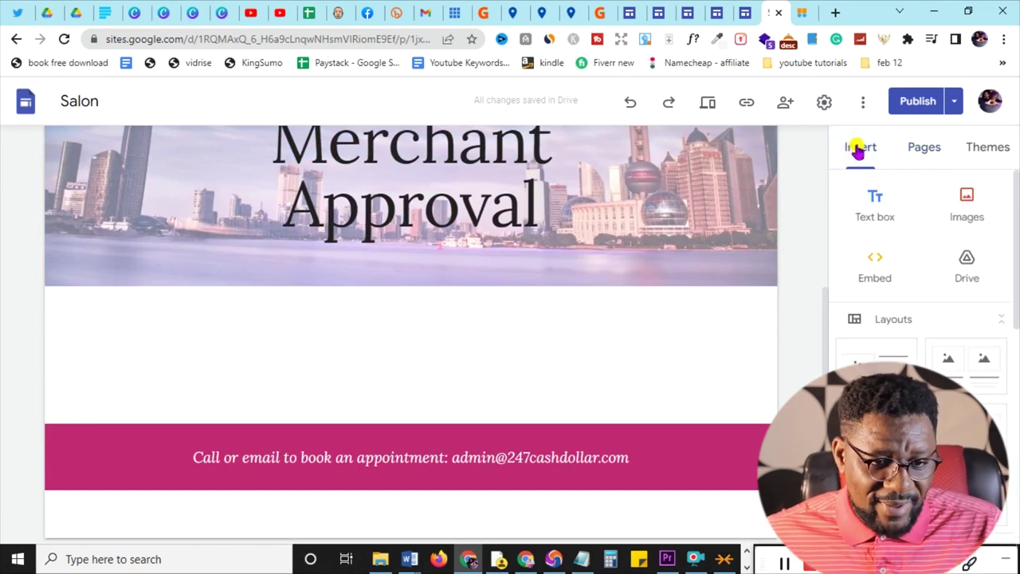
pyautogui.click(877, 206)
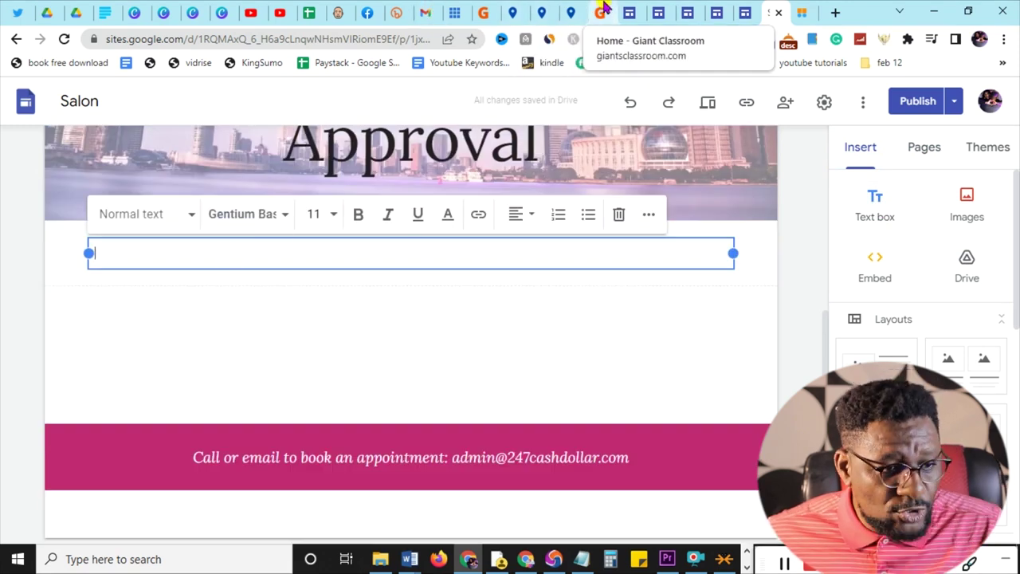
pyautogui.click(544, 11)
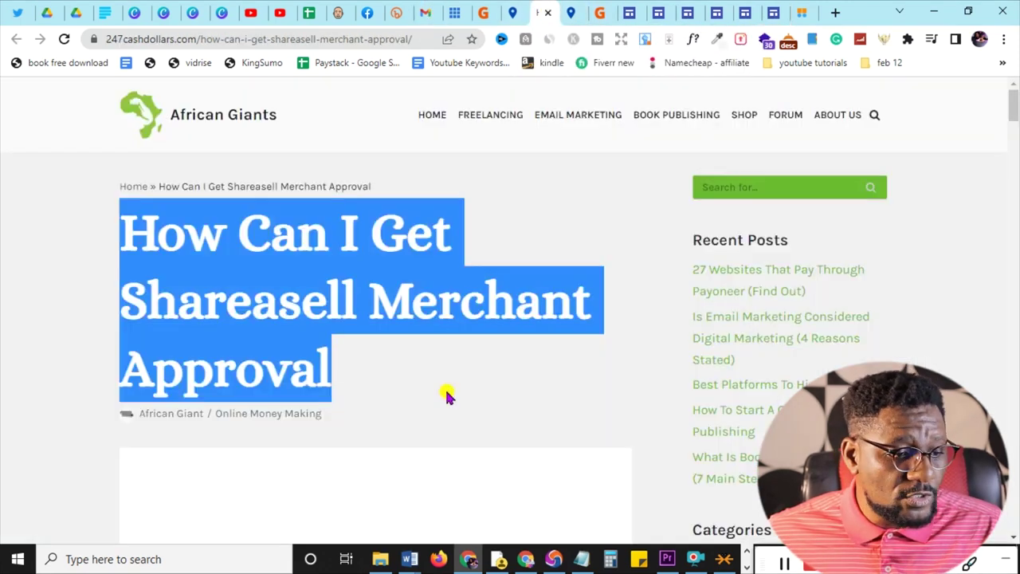
# - Copy the Shareasell article's first three paragraphs and return to the Google Sites editor
pyautogui.scroll(-8, 447, 396)
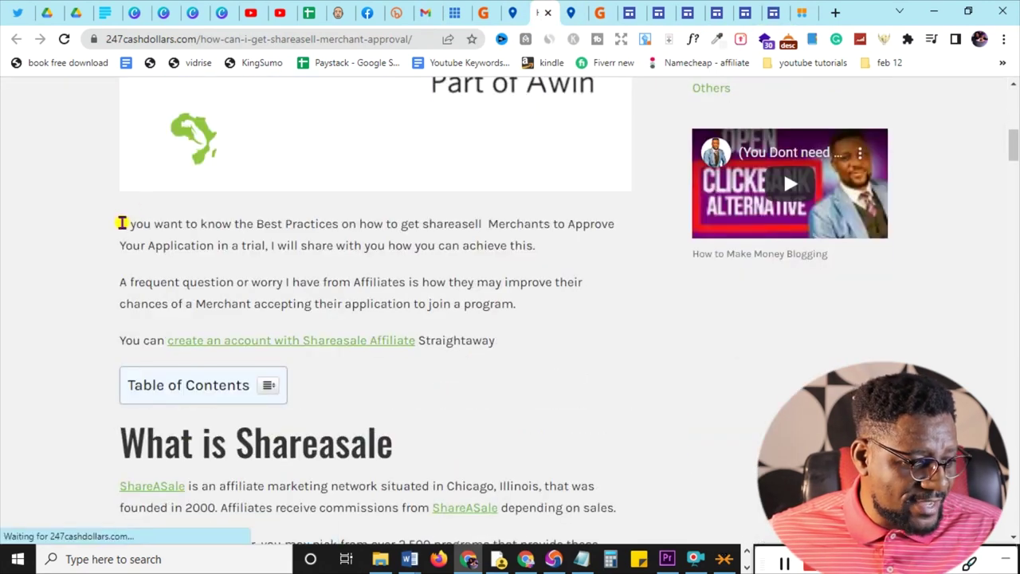
pyautogui.moveTo(121, 224); pyautogui.dragTo(522, 340)
pyautogui.hotkey('ctrl', 'c')
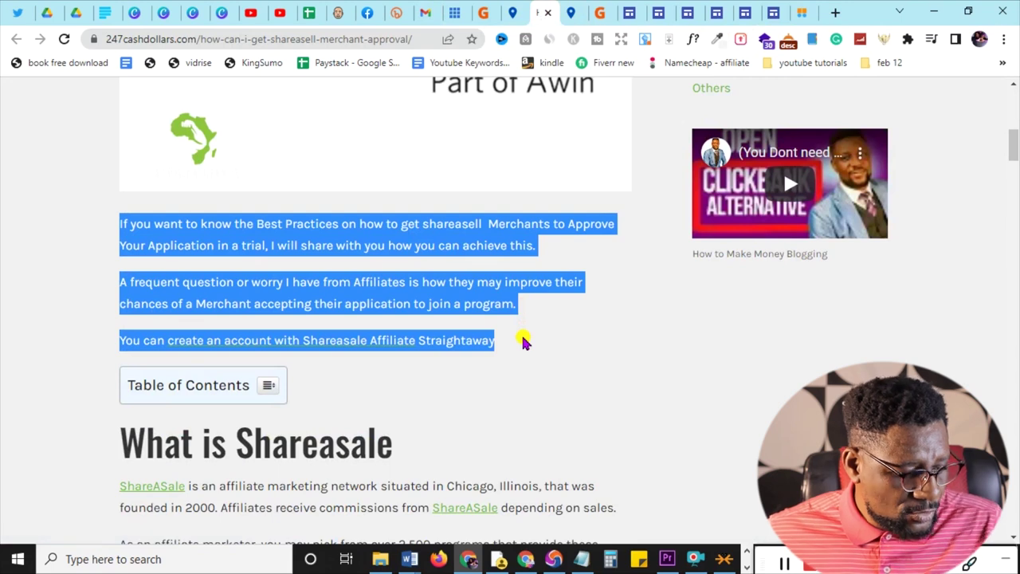
pyautogui.click(802, 11)
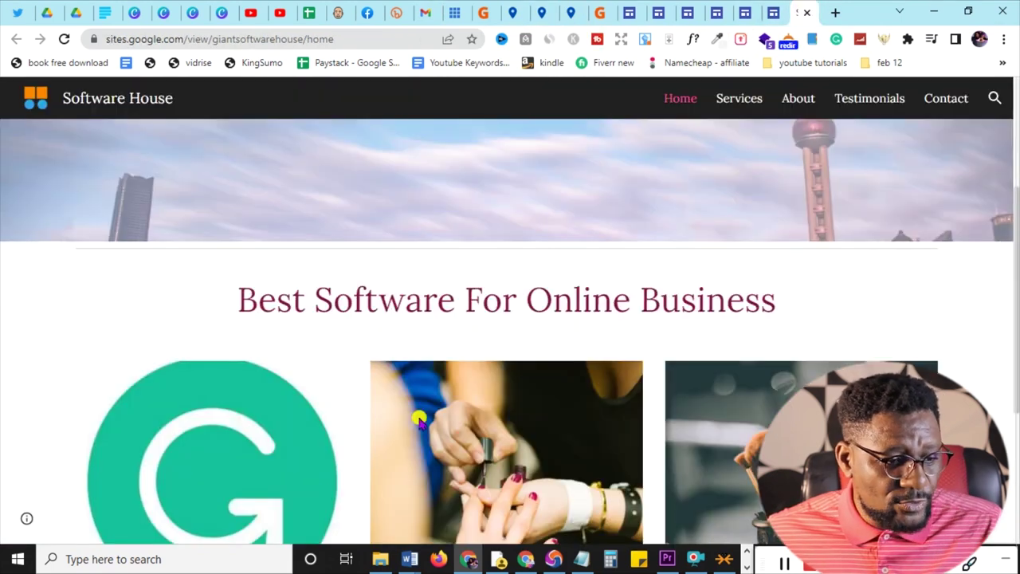
pyautogui.click(762, 12)
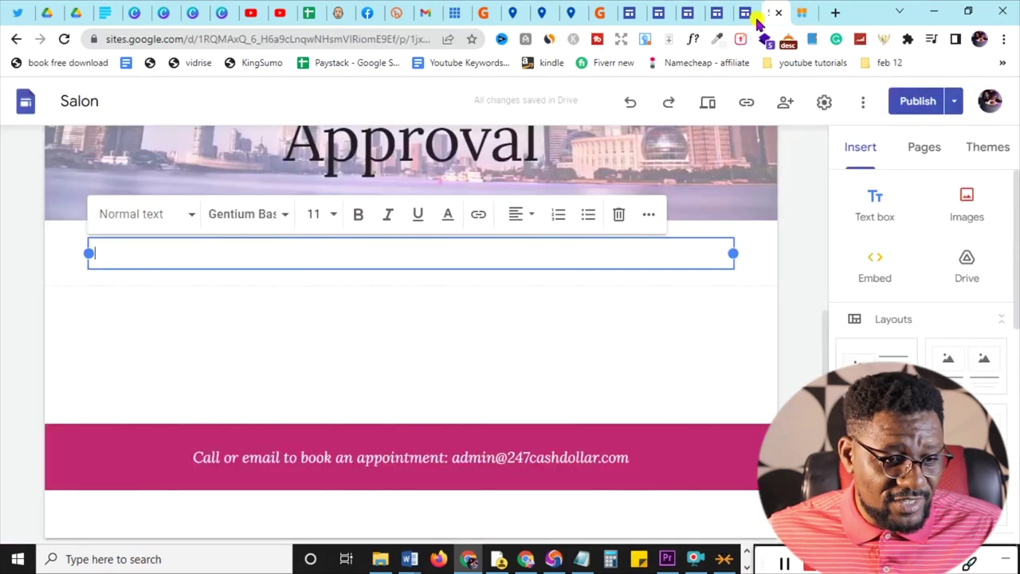
# - Paste the three article paragraphs, including the Shareasale Affiliate sign-up link, into the text box
pyautogui.hotkey('ctrl', 'v')
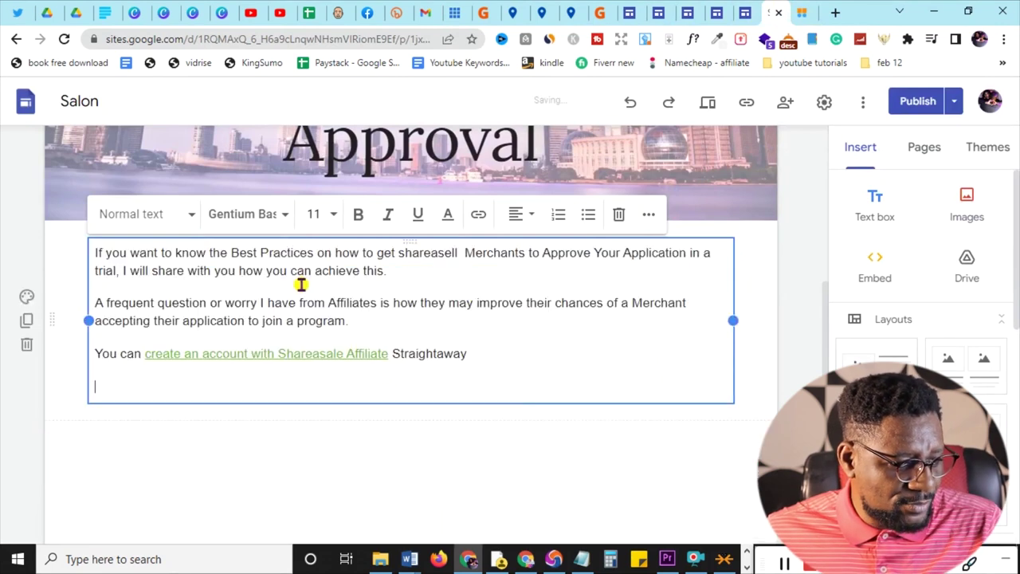
pyautogui.click(548, 442)
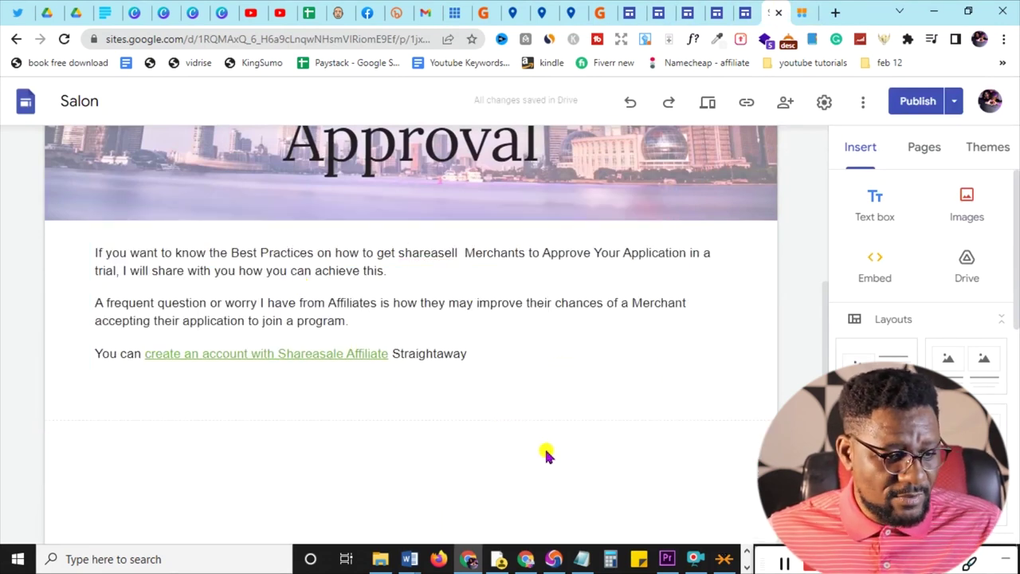
pyautogui.scroll(5, 596, 421)
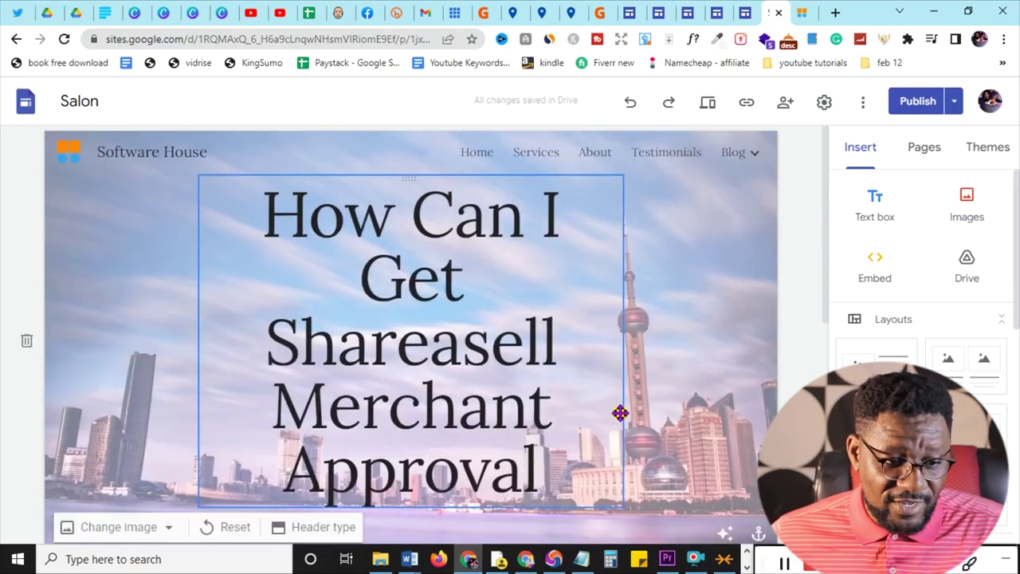
pyautogui.scroll(-5, 619, 412)
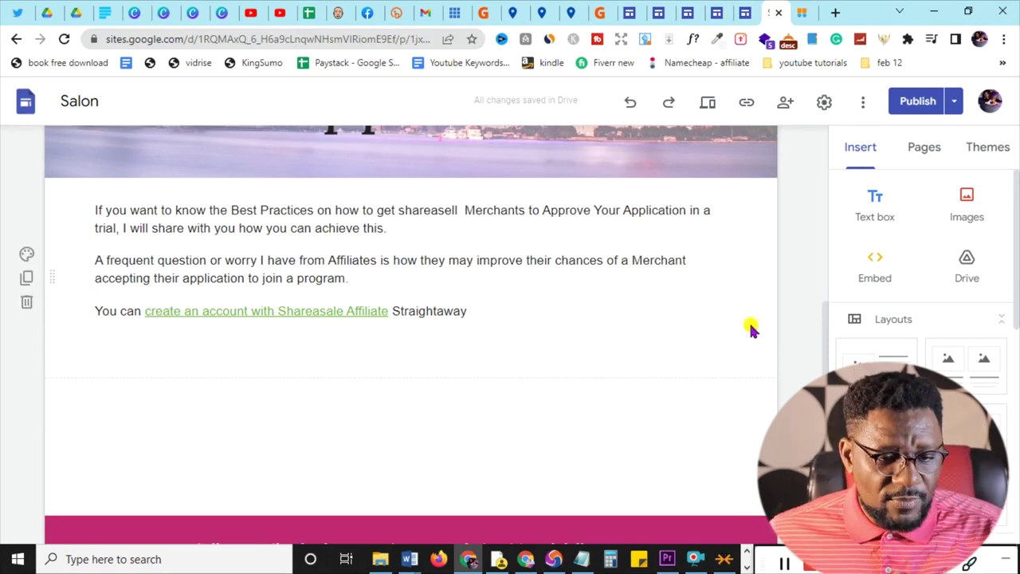
pyautogui.scroll(-5, 930, 191)
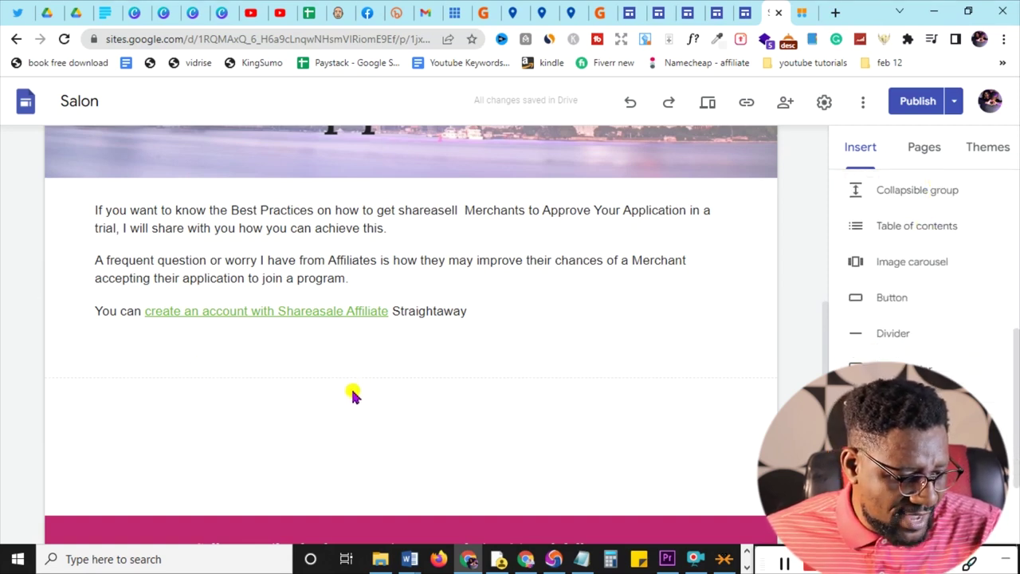
# - Insert a table of contents and paste the remaining article at the end of the body text
pyautogui.click(920, 228)
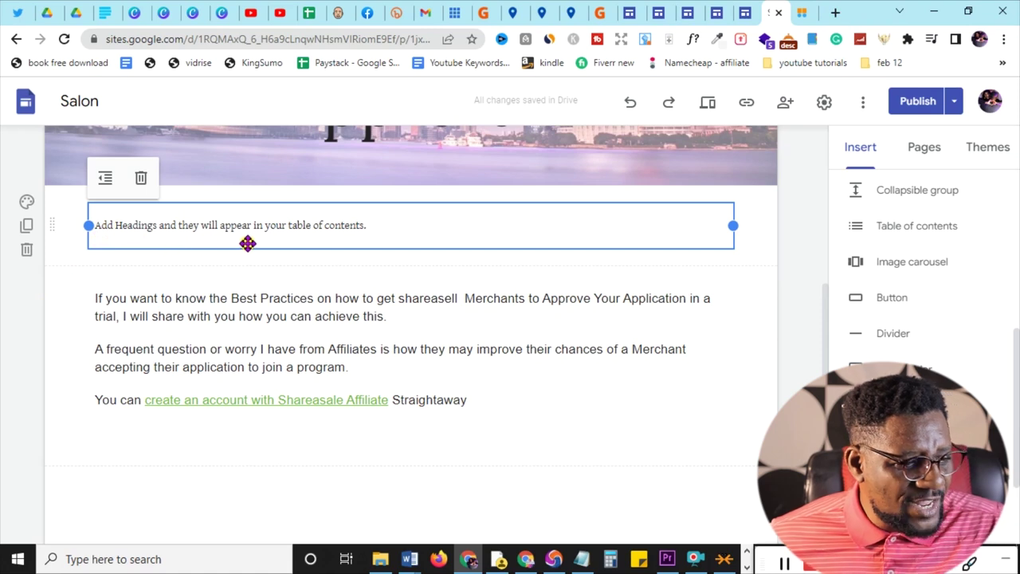
pyautogui.click(455, 461)
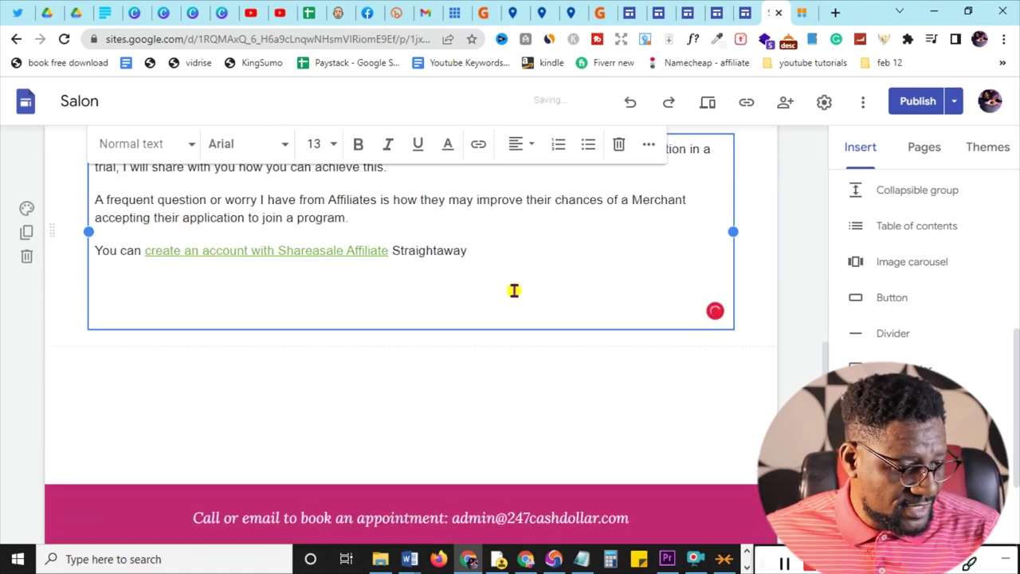
pyautogui.hotkey('ctrl', 'v')
pyautogui.scroll(-2, 514, 289)
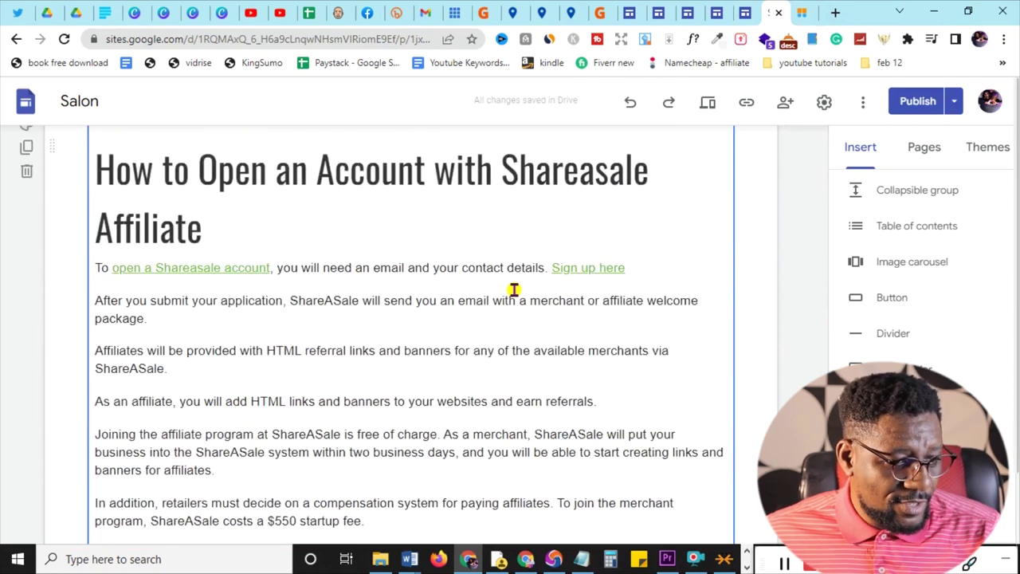
pyautogui.scroll(10, 514, 289)
pyautogui.scroll(6, 514, 289)
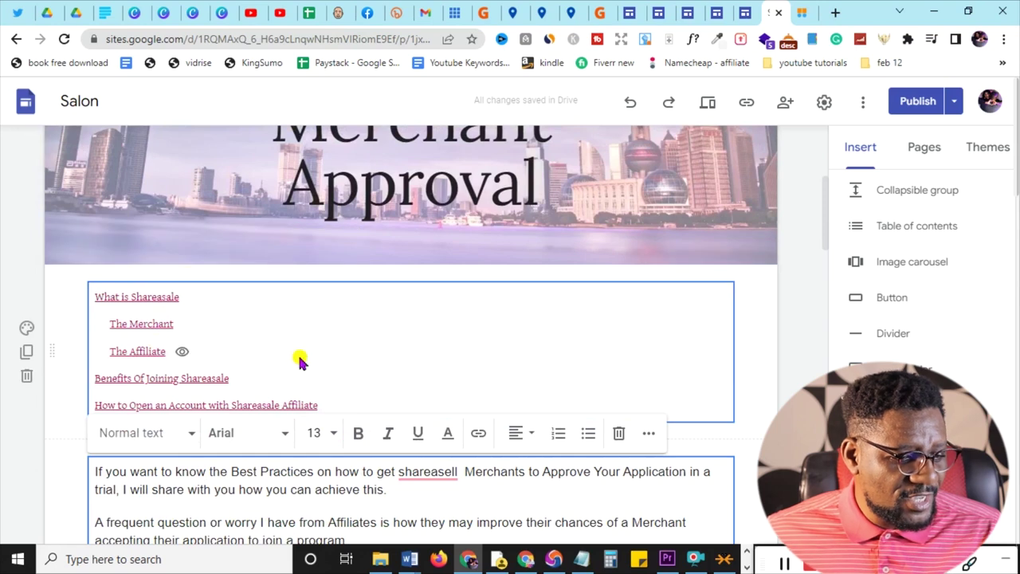
# - Select the table of contents block, then highlight the words 'earned commissions' in the article
pyautogui.click(762, 431)
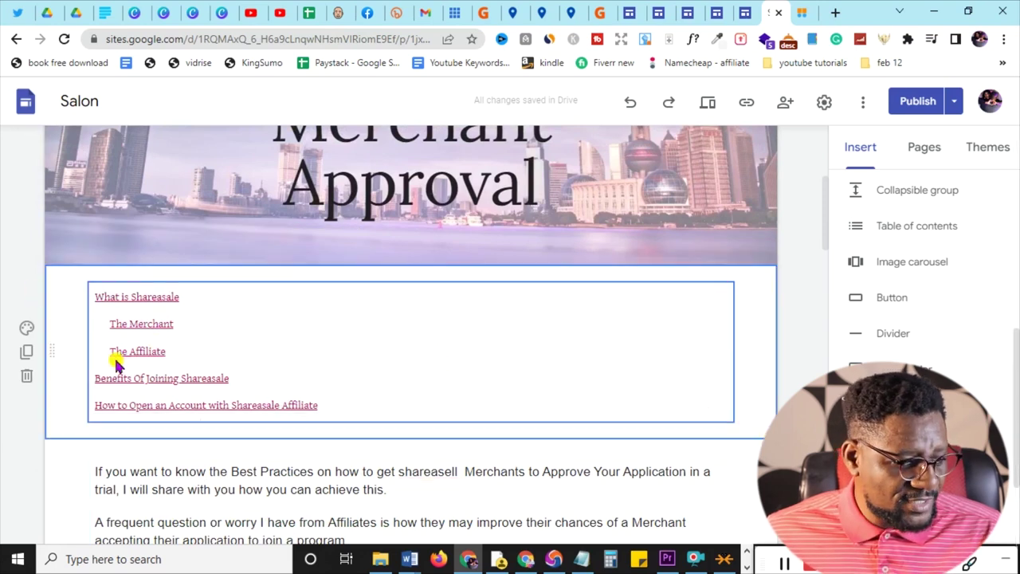
pyautogui.scroll(-3, 256, 463)
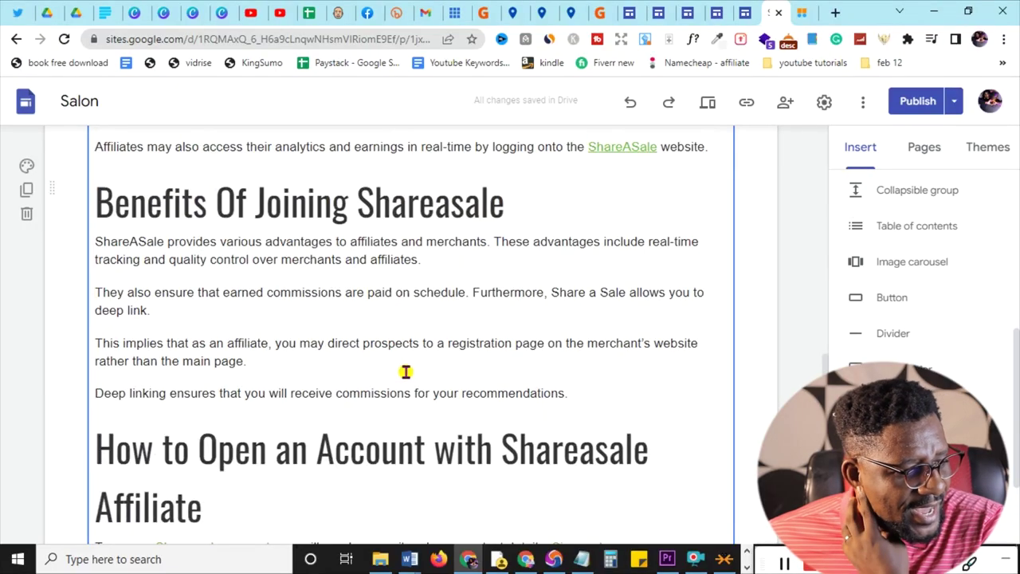
pyautogui.moveTo(262, 294); pyautogui.dragTo(341, 294)
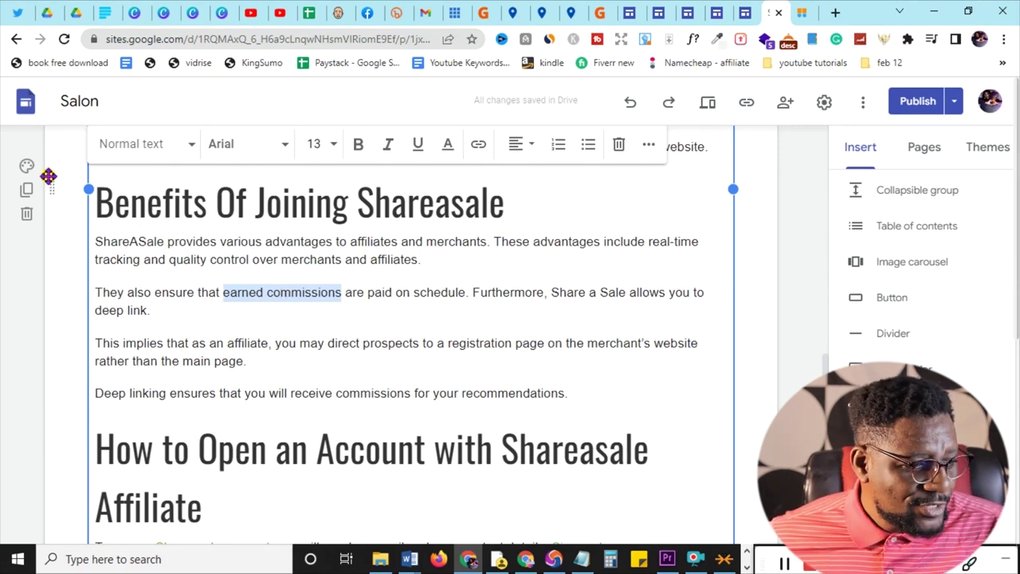
pyautogui.click(478, 146)
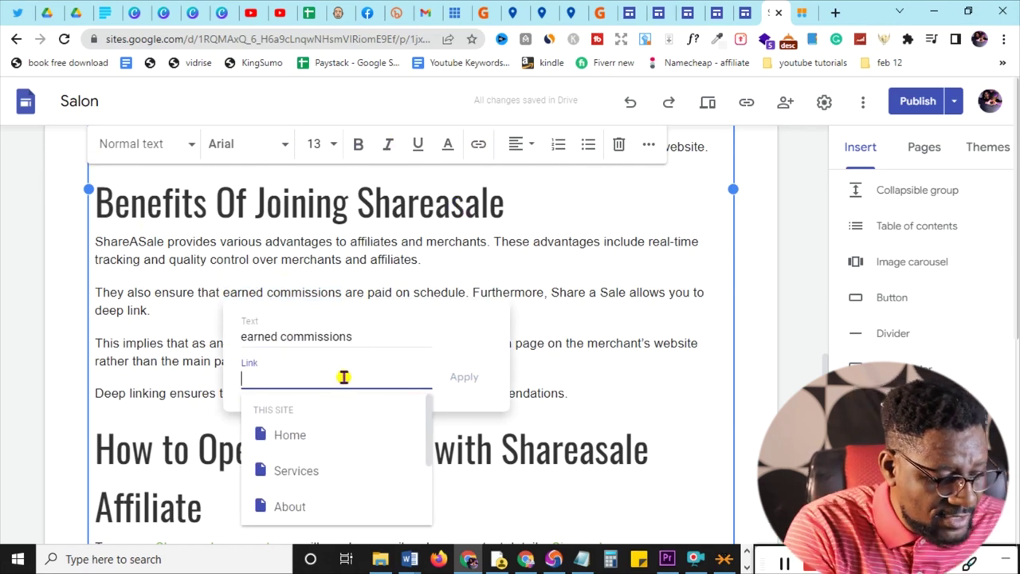
pyautogui.write('www.247cashdollars.com')
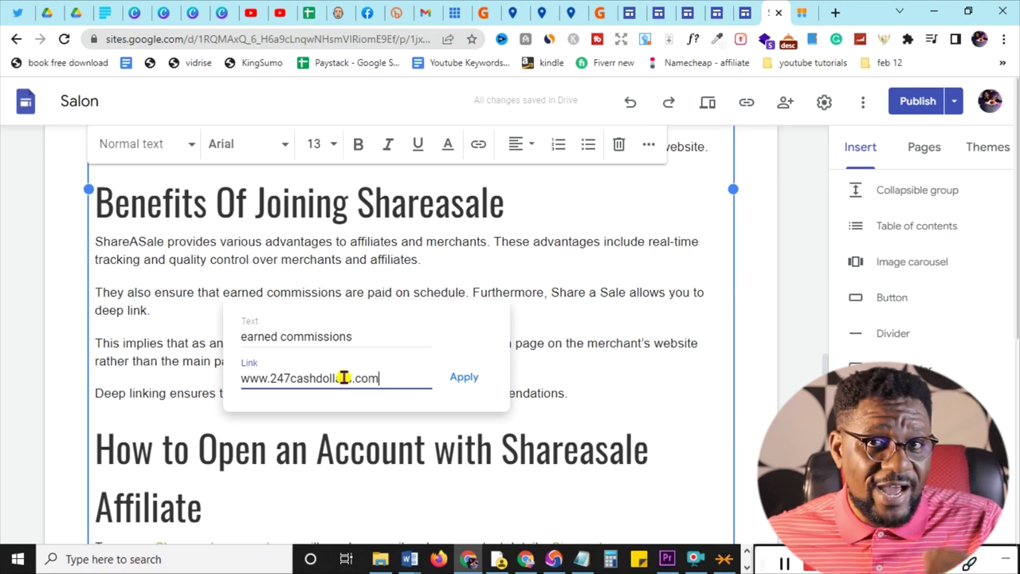
pyautogui.click(463, 377)
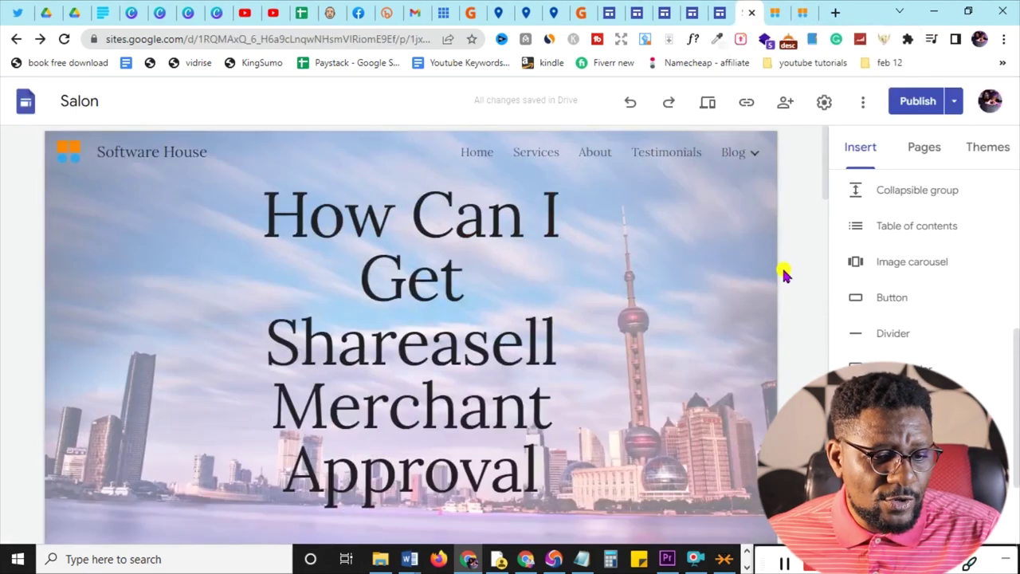
# - Insert a blank line after 'website.', ahead of the 'Benefits Of Joining Shareasale' heading
pyautogui.scroll(-1, 791, 283)
pyautogui.scroll(-8, 791, 283)
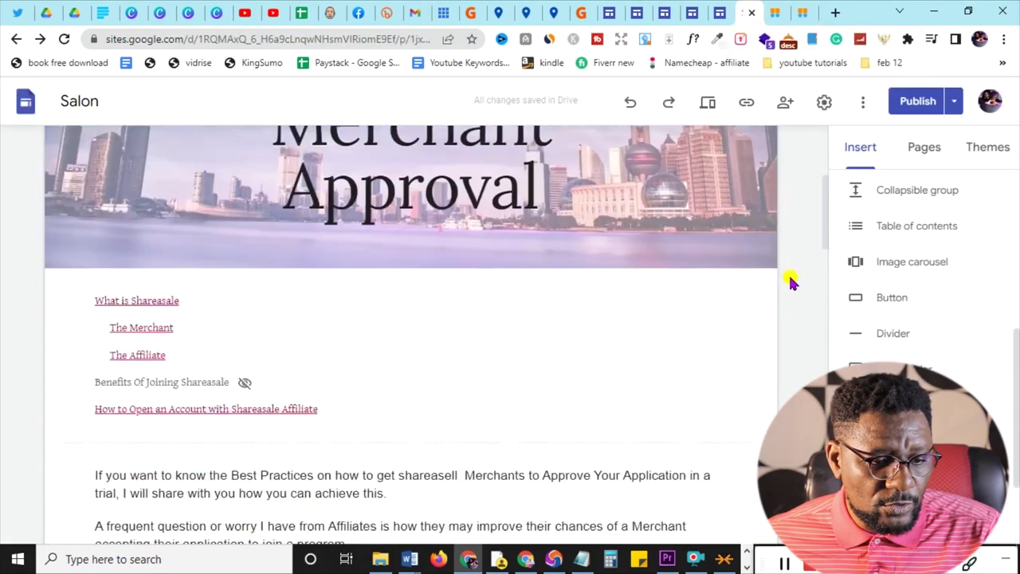
pyautogui.scroll(-6, 791, 283)
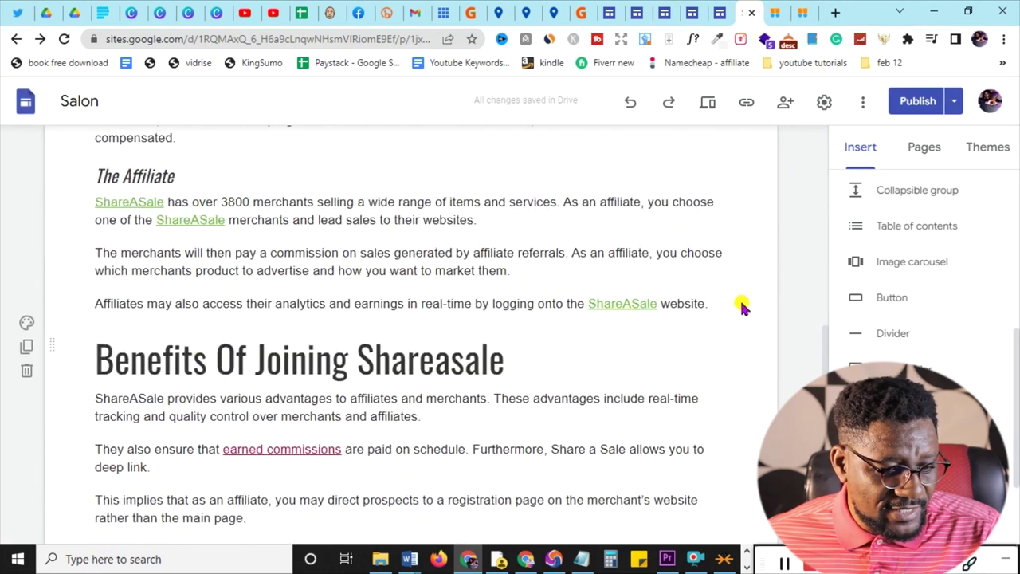
pyautogui.click(723, 306)
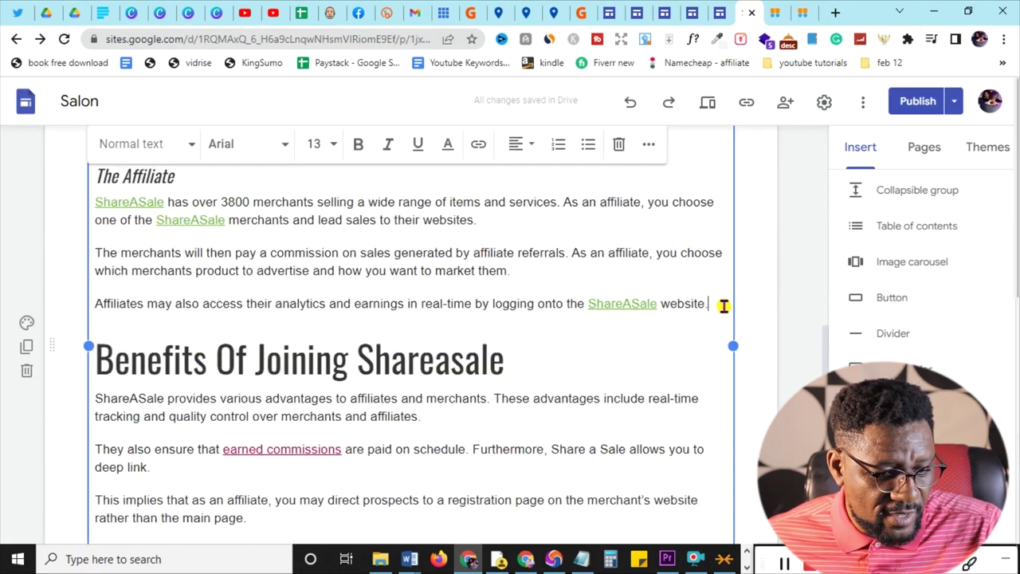
pyautogui.press('Return')
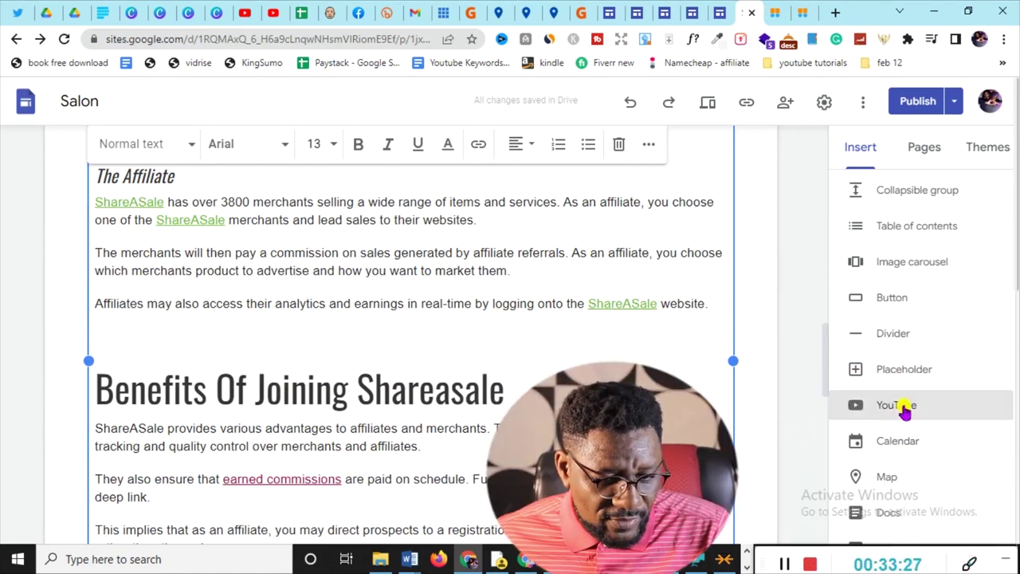
# - Embed the 'Shareasale affiliate Program 2022 in Nigeria' YouTube video from its pasted link and widen it
pyautogui.click(904, 407)
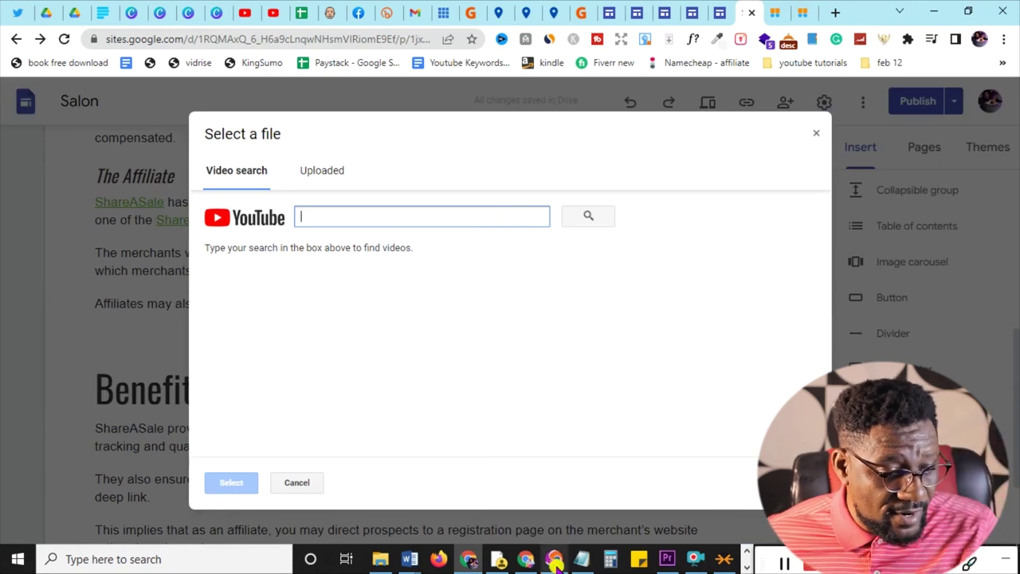
pyautogui.click(532, 294)
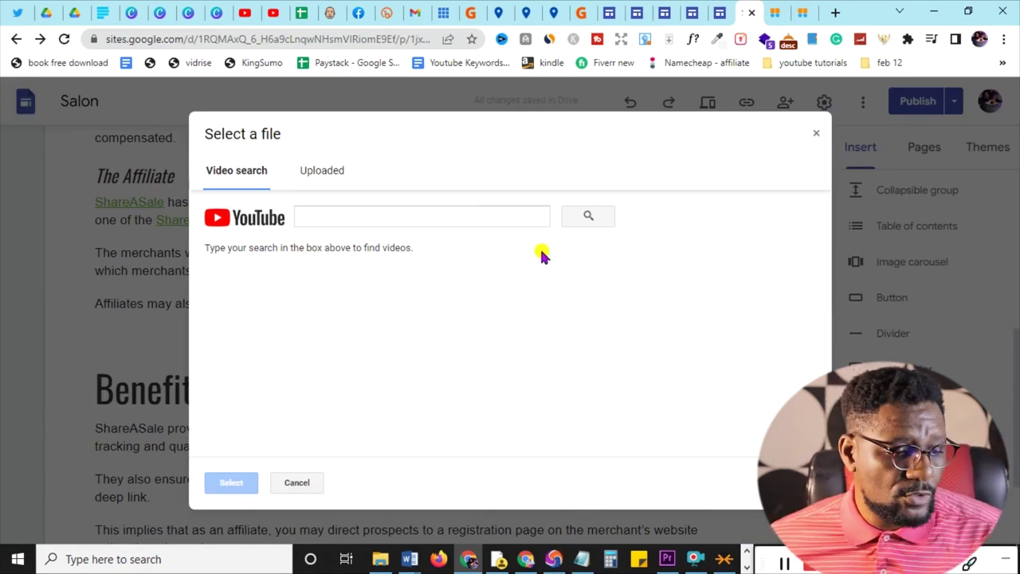
pyautogui.click(438, 220)
pyautogui.write('https://youtu.be/nN-jRy4WnP8')
pyautogui.click(590, 216)
pyautogui.click(590, 219)
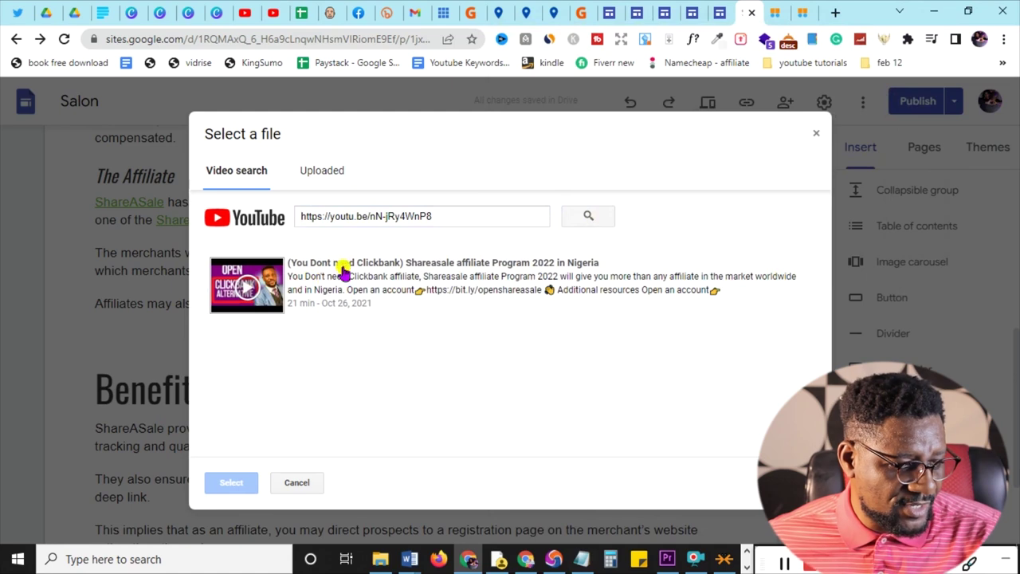
pyautogui.click(349, 281)
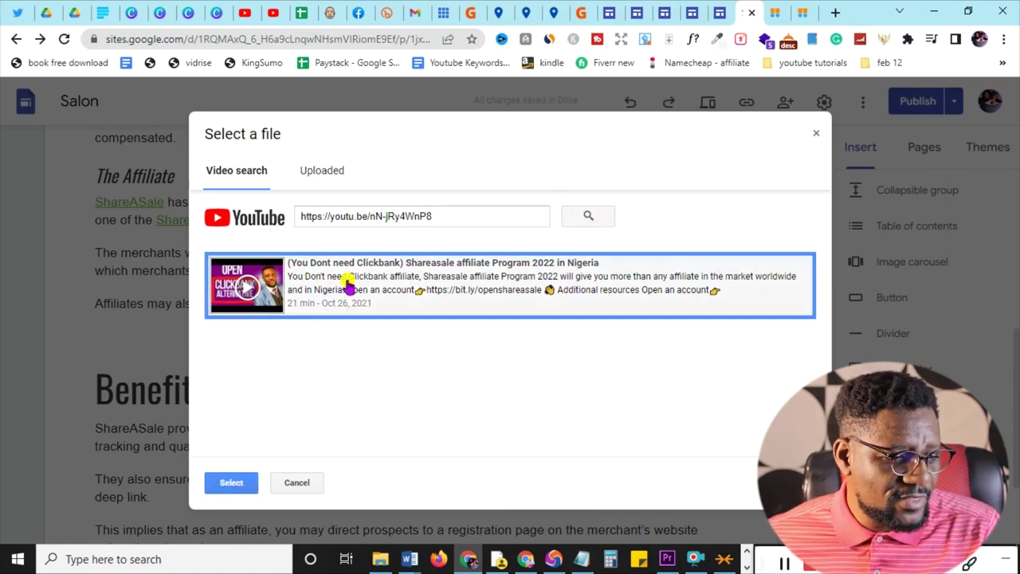
pyautogui.click(230, 482)
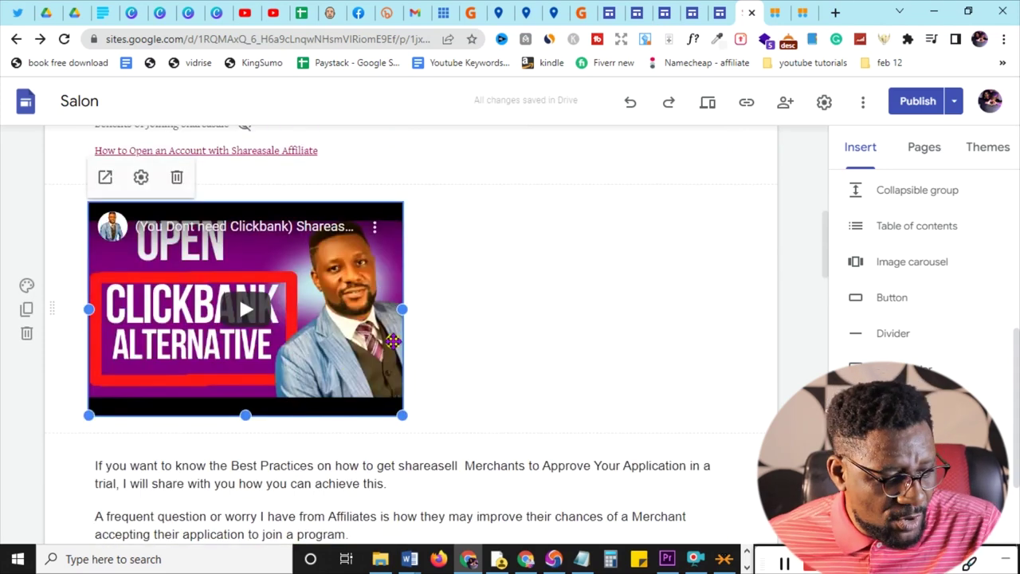
pyautogui.moveTo(402, 310); pyautogui.dragTo(677, 319)
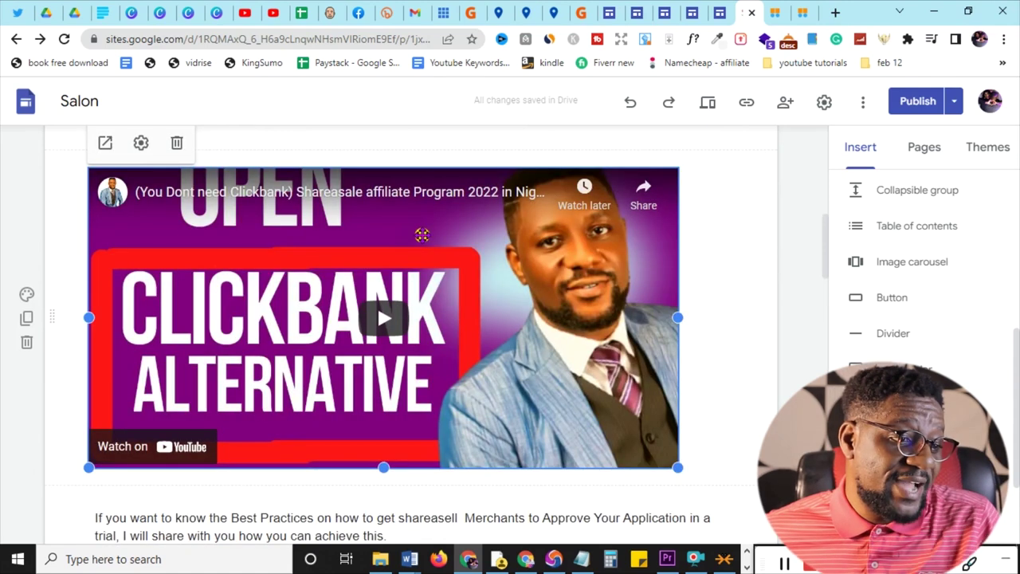